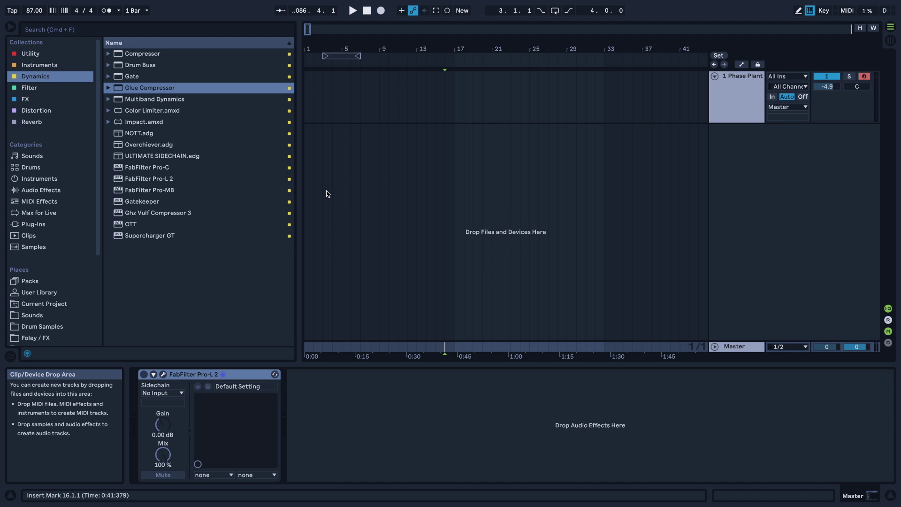
- Select bars 17 to 20 on the Phase Plant track and show the Phase Plant plug-in window
{"action": "left_click", "coordinate": [445, 76]}
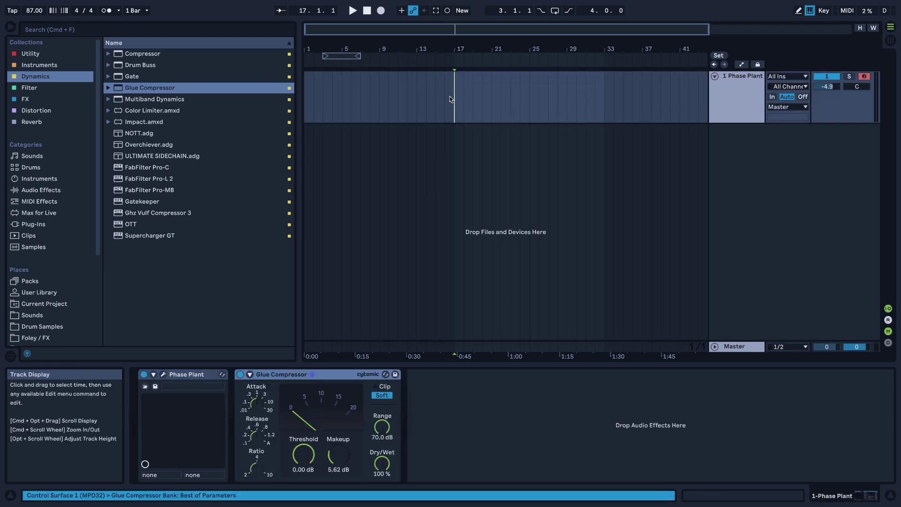
{"action": "left_click_drag", "start_coordinate": [453, 99], "coordinate": [483, 100]}
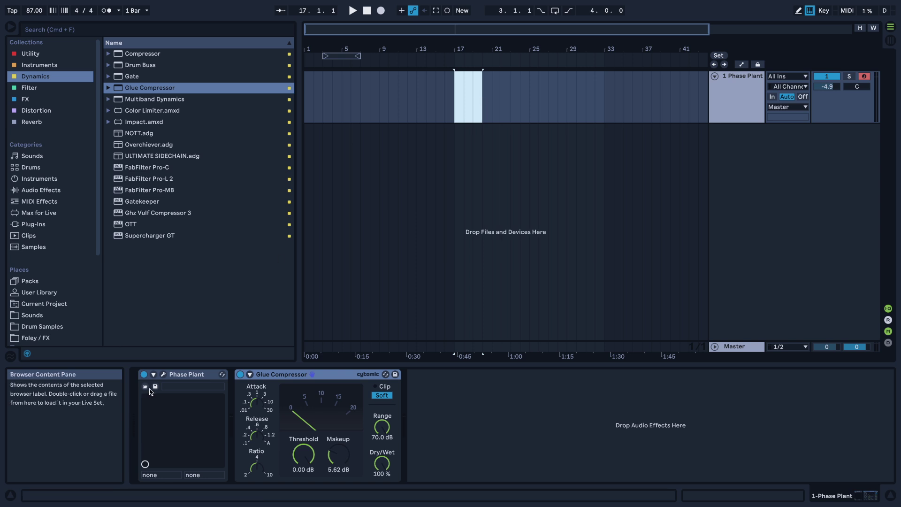
{"action": "left_click", "coordinate": [163, 375]}
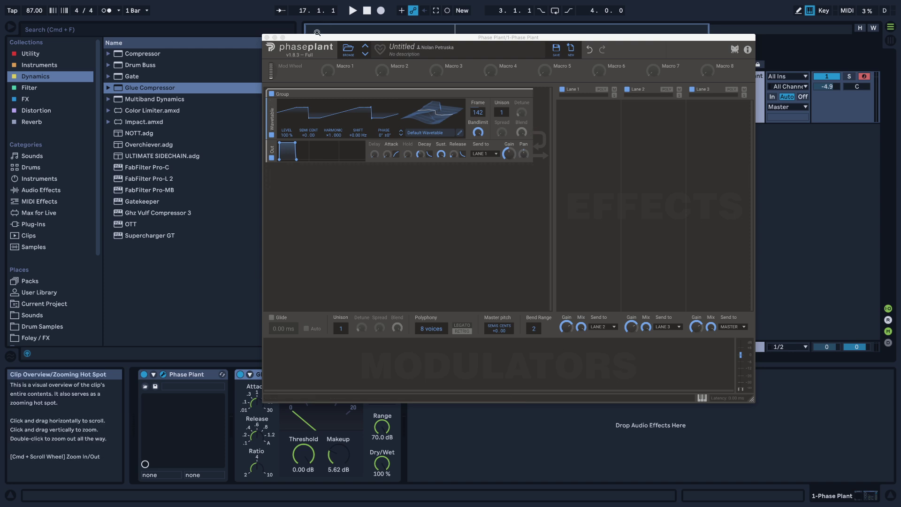
{"action": "left_click_drag", "start_coordinate": [310, 38], "coordinate": [187, 6]}
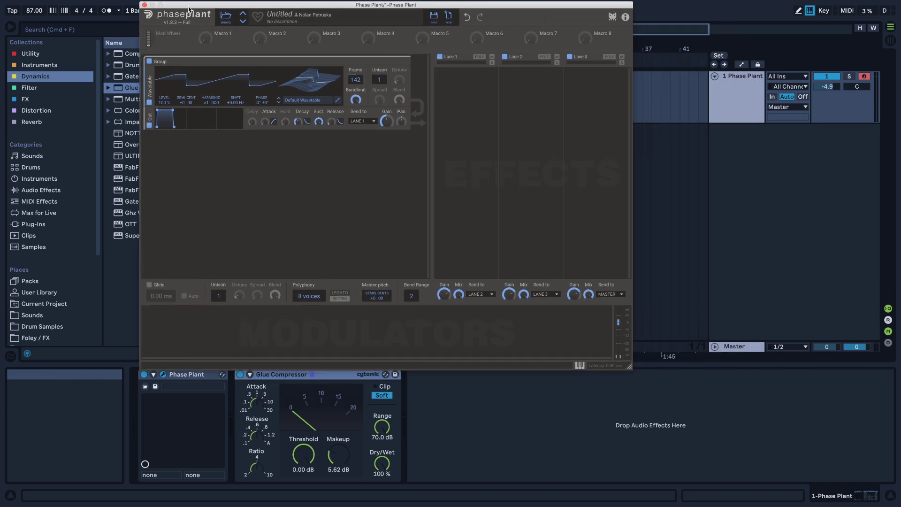
- Delete the Glue Compressor from the track's device chain and reposition the Phase Plant window
{"action": "left_click", "coordinate": [272, 376]}
{"action": "key", "text": "Delete"}
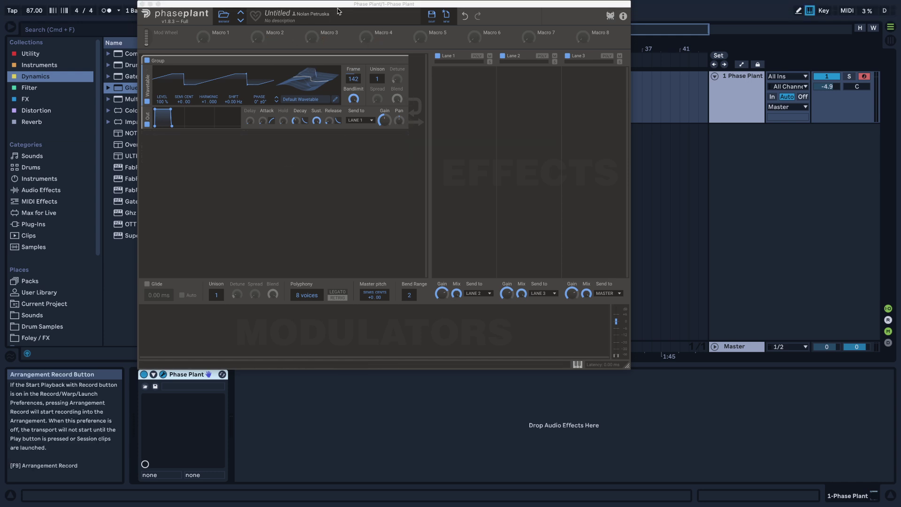
{"action": "left_click_drag", "start_coordinate": [349, 6], "coordinate": [452, 32]}
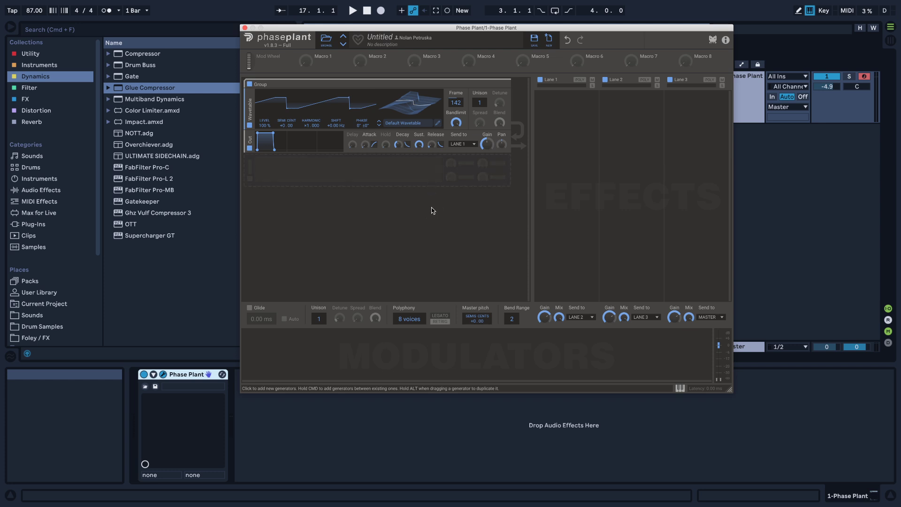
{"action": "mouse_move", "coordinate": [304, 28]}
{"action": "left_mouse_down"}
{"action": "mouse_move", "coordinate": [368, 48]}
{"action": "mouse_move", "coordinate": [317, 31]}
{"action": "left_mouse_up"}
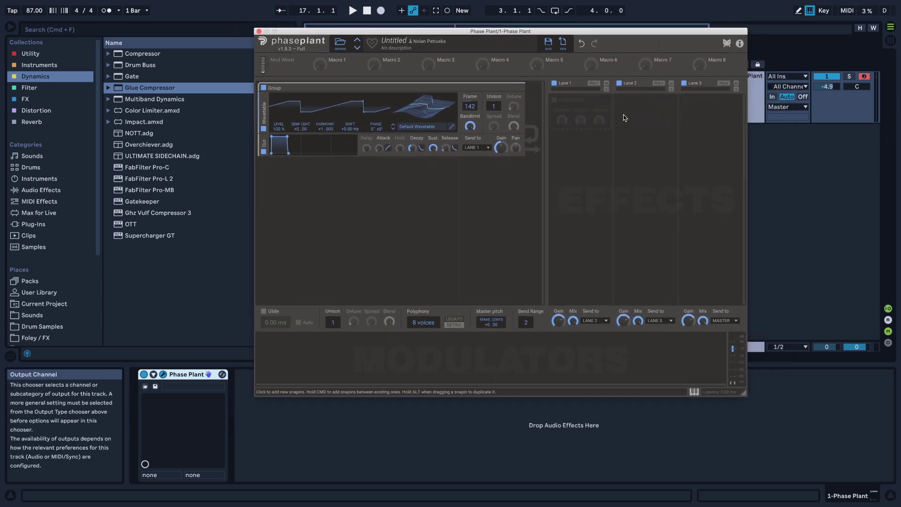
{"action": "left_click", "coordinate": [565, 120]}
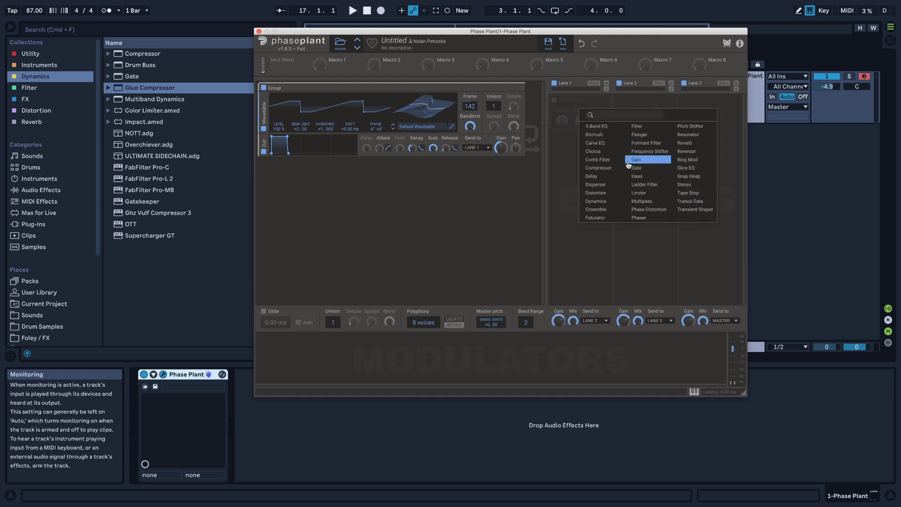
{"action": "left_click", "coordinate": [596, 201]}
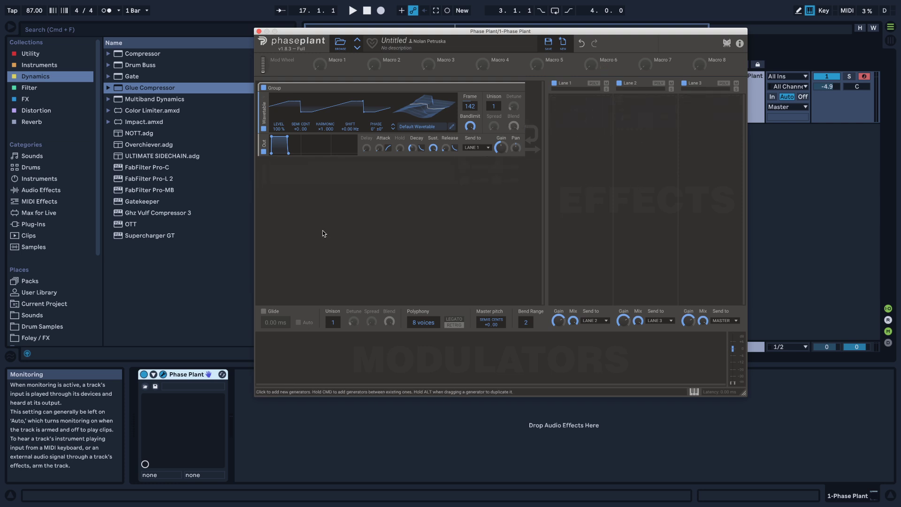
- Load kHs Distortion from the Distortion collection after Phase Plant and delete it from the device chain again
{"action": "left_click", "coordinate": [19, 95]}
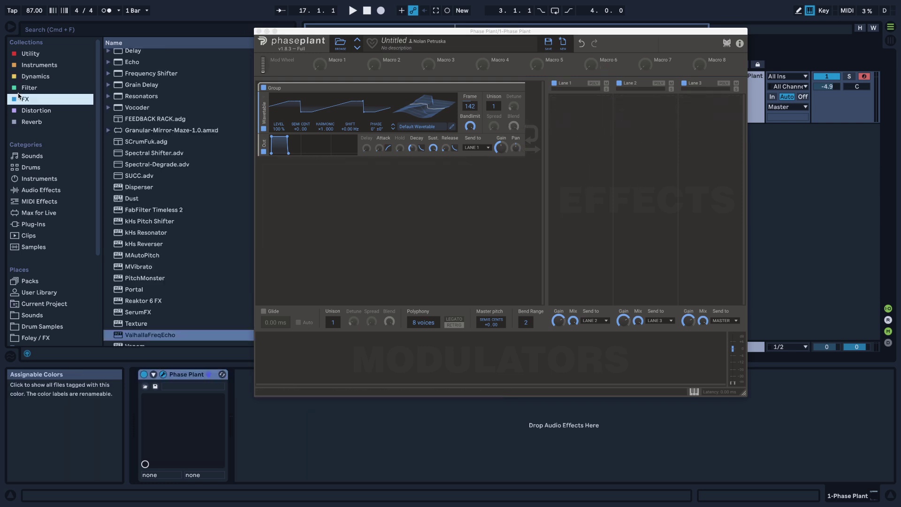
{"action": "left_click", "coordinate": [57, 122]}
{"action": "left_click", "coordinate": [47, 110]}
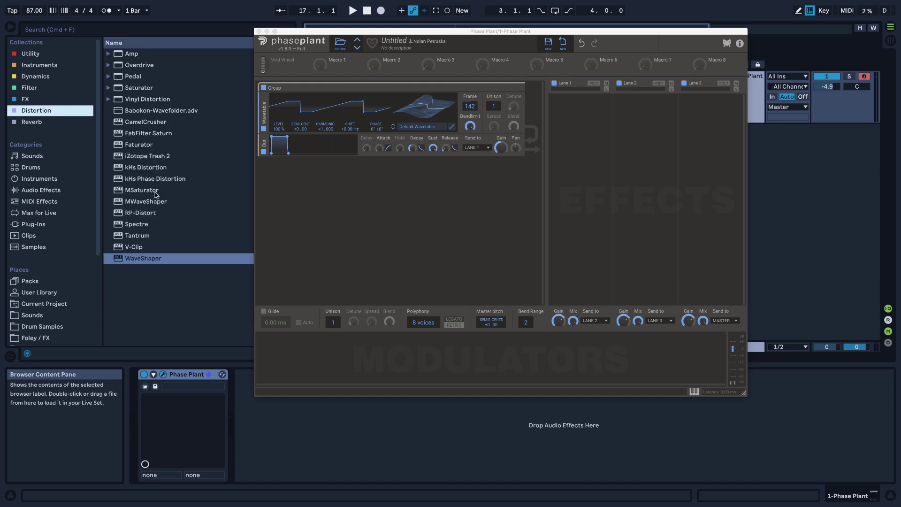
{"action": "left_click_drag", "start_coordinate": [147, 168], "coordinate": [346, 445]}
{"action": "left_click_drag", "start_coordinate": [481, 35], "coordinate": [786, 32]}
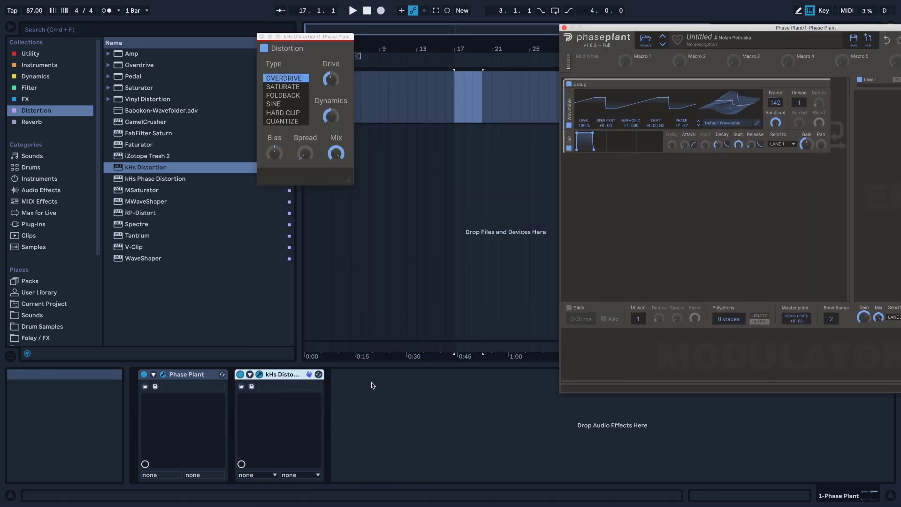
{"action": "left_click_drag", "start_coordinate": [669, 27], "coordinate": [509, 24]}
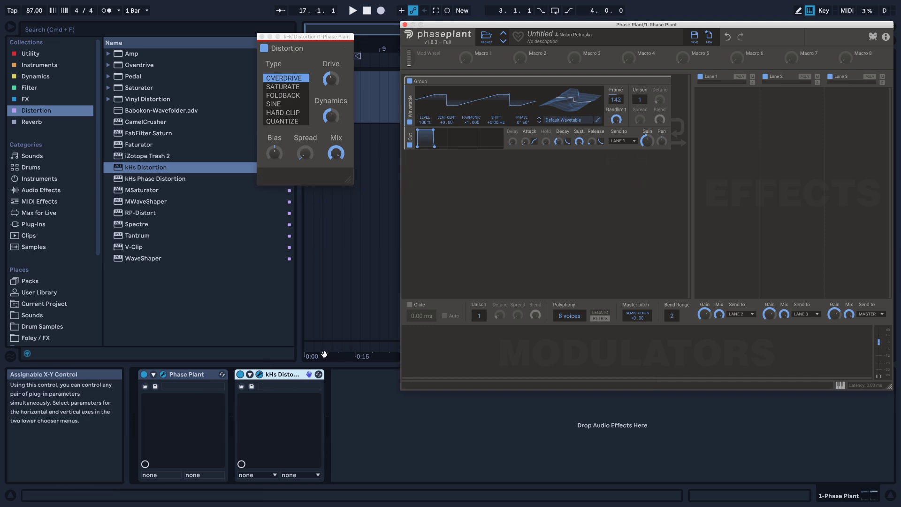
{"action": "left_click", "coordinate": [286, 375]}
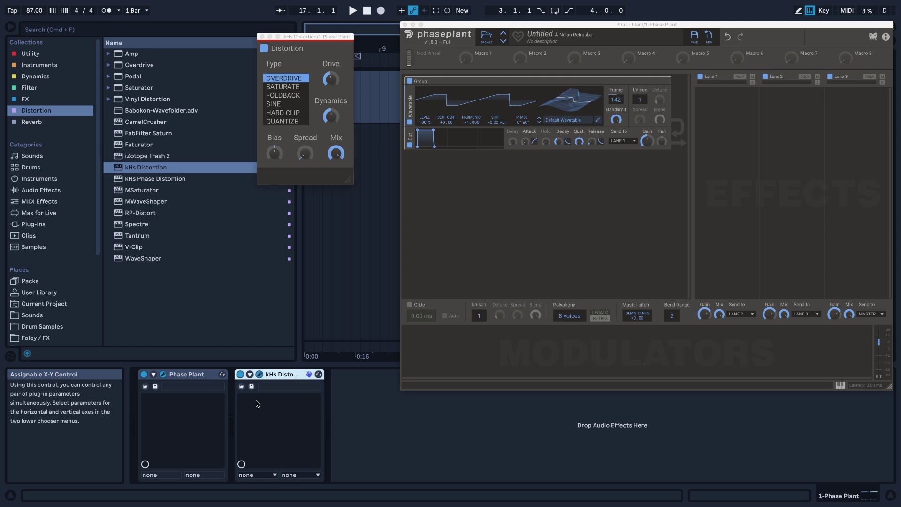
{"action": "key", "text": "Delete"}
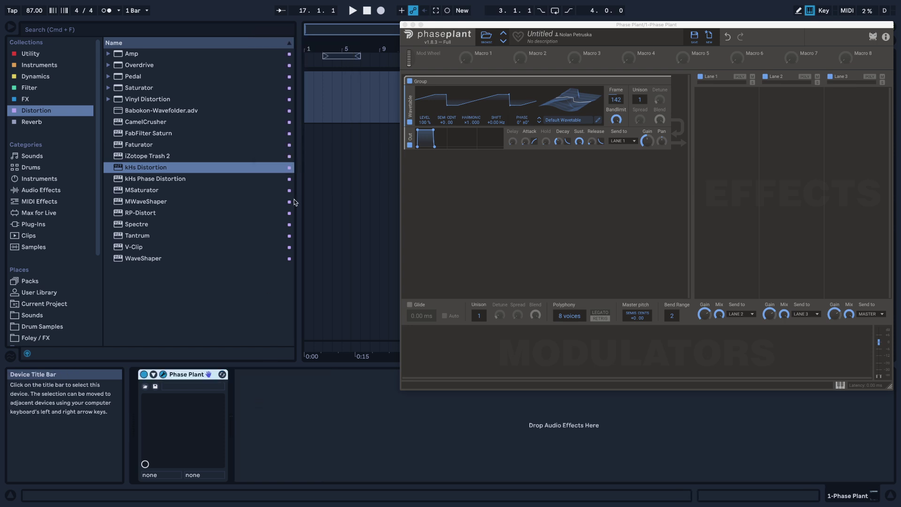
- Clear Phase Plant's generator area by removing the group with the Wavetable oscillator
{"action": "left_click_drag", "start_coordinate": [463, 25], "coordinate": [360, 27]}
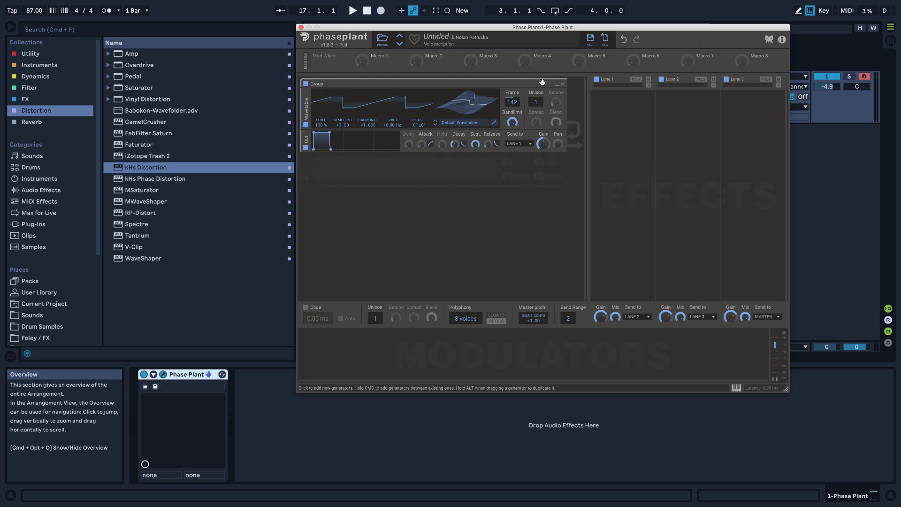
{"action": "left_click", "coordinate": [562, 84]}
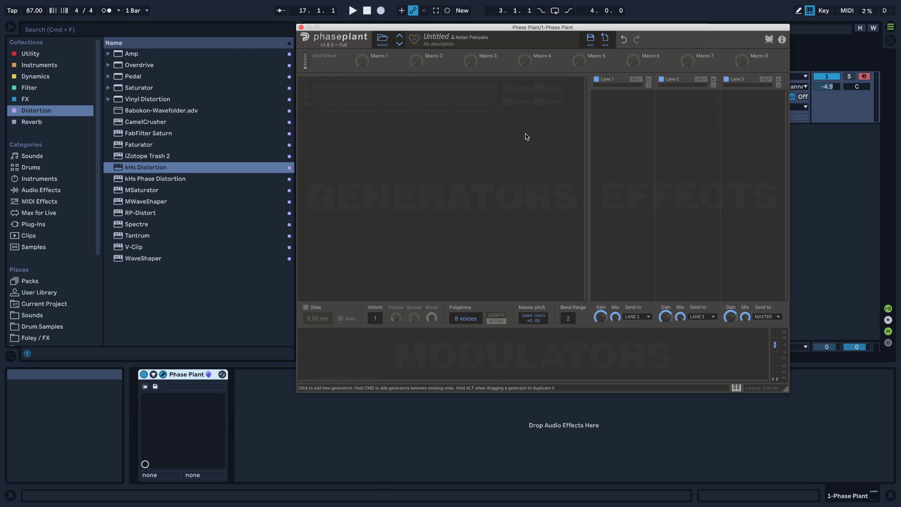
- Add a Sampler generator in Phase Plant and remove its group again
{"action": "left_click", "coordinate": [437, 93]}
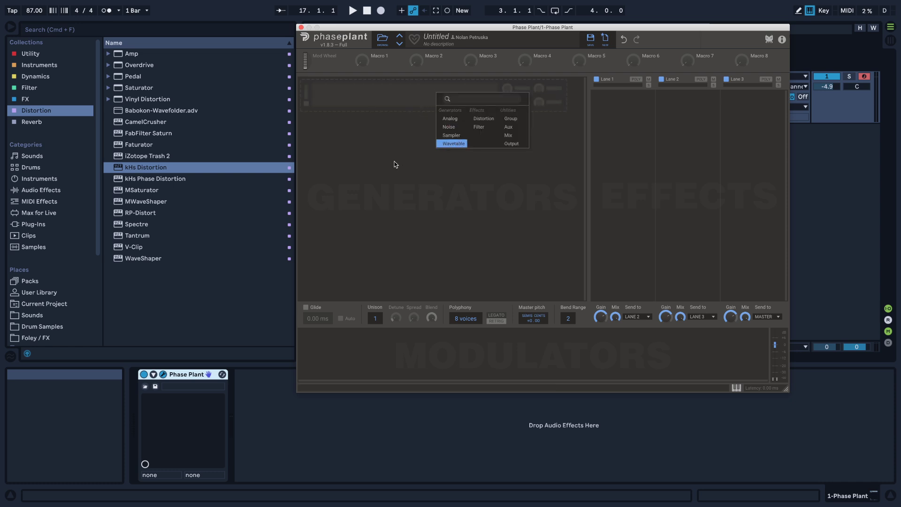
{"action": "left_click", "coordinate": [460, 136]}
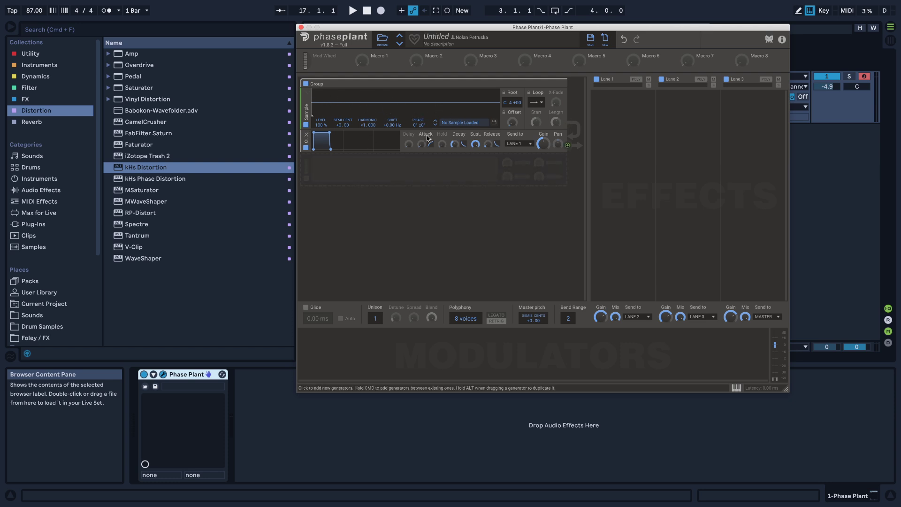
{"action": "left_click", "coordinate": [563, 84]}
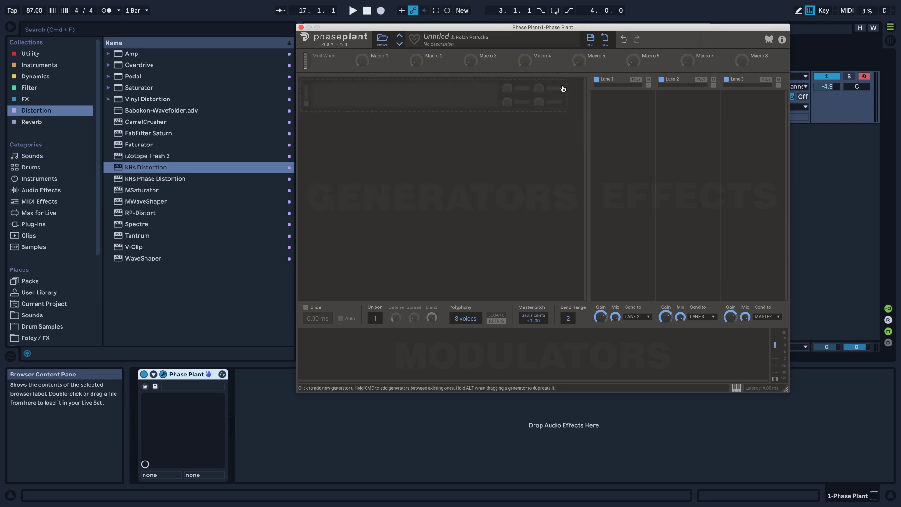
- Add an Analog generator and switch its waveform through the available shapes, ending on sine
{"action": "left_click", "coordinate": [458, 105]}
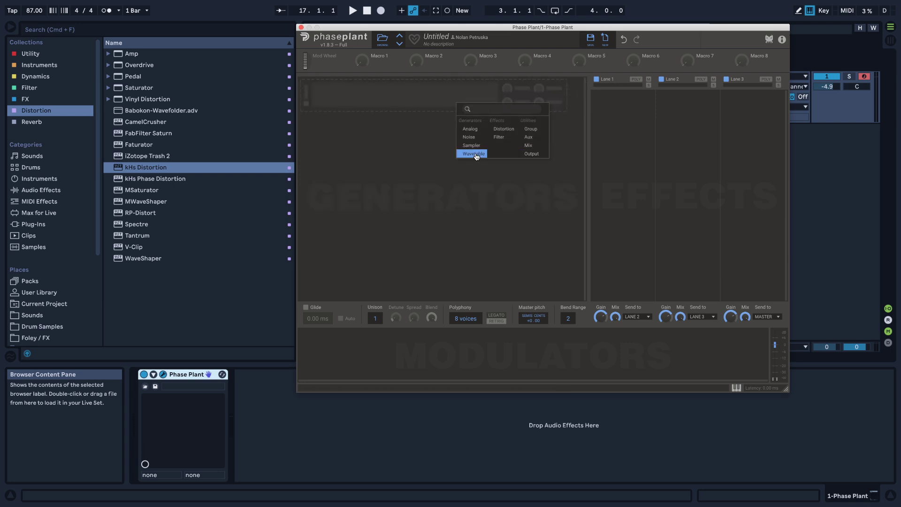
{"action": "left_click", "coordinate": [478, 130]}
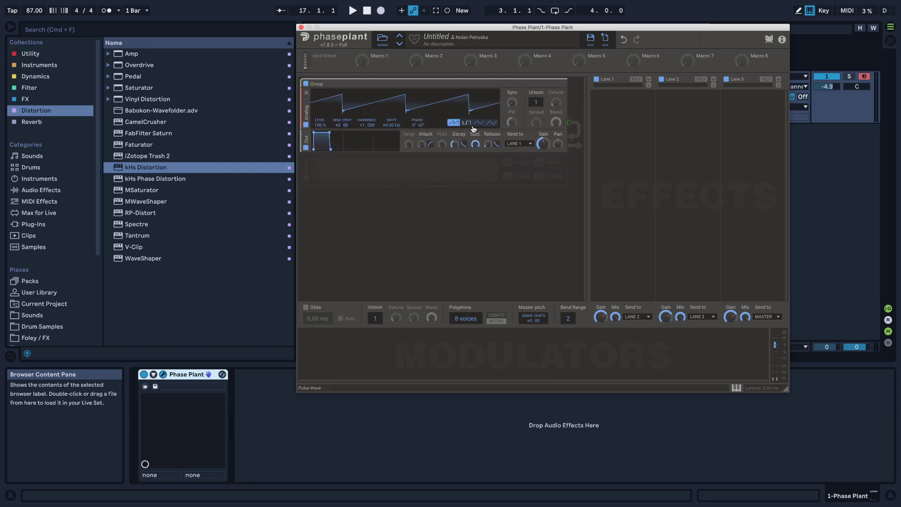
{"action": "left_click", "coordinate": [467, 123]}
{"action": "left_click", "coordinate": [479, 123]}
{"action": "left_click", "coordinate": [492, 123]}
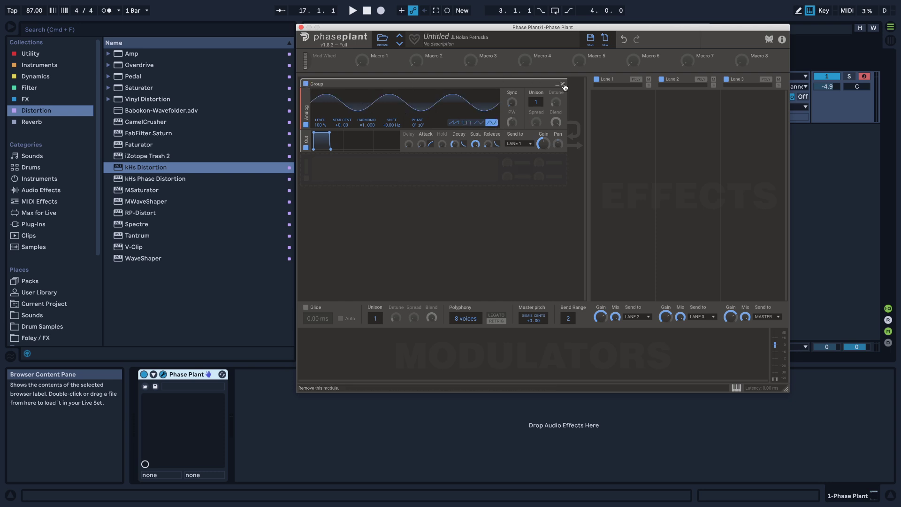
- Replace the Analog group with a new Wavetable generator and set its frame to 176
{"action": "left_click", "coordinate": [563, 85]}
{"action": "left_click", "coordinate": [418, 111]}
{"action": "left_click", "coordinate": [443, 150]}
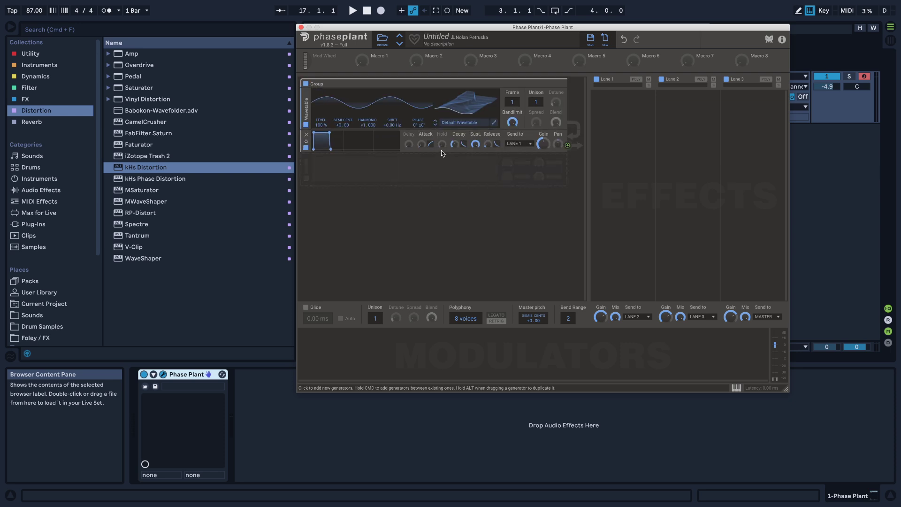
{"action": "left_click_drag", "start_coordinate": [513, 102], "coordinate": [512, 66]}
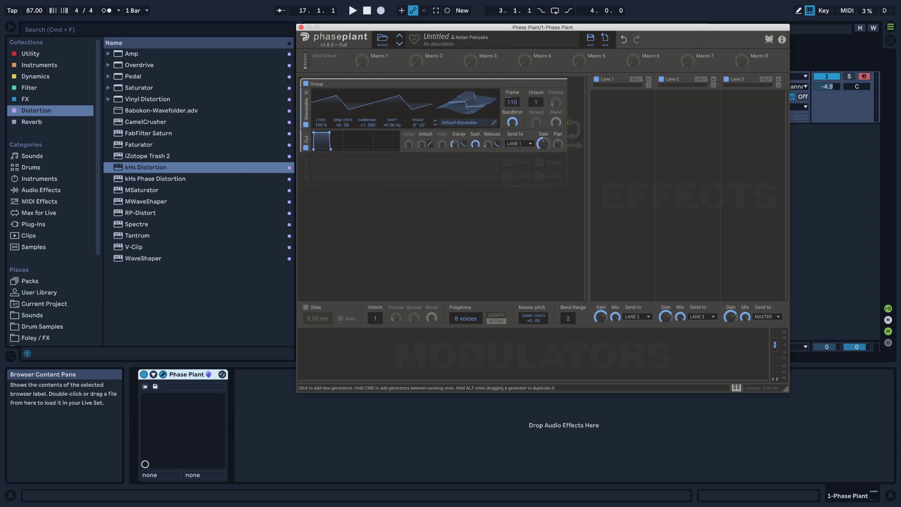
{"action": "left_click_drag", "start_coordinate": [512, 102], "coordinate": [512, 55]}
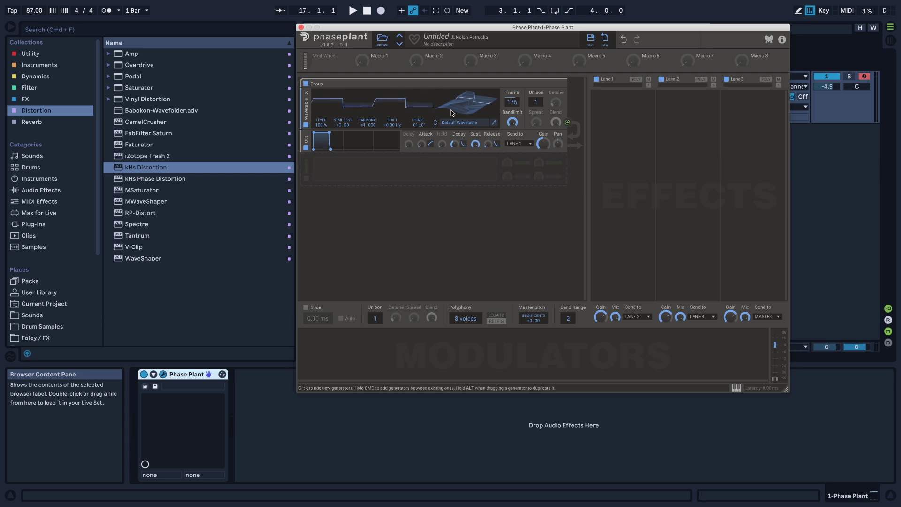
- Add three more Wavetable generators below the output module in the same group
{"action": "left_click", "coordinate": [348, 178]}
{"action": "left_click", "coordinate": [344, 174]}
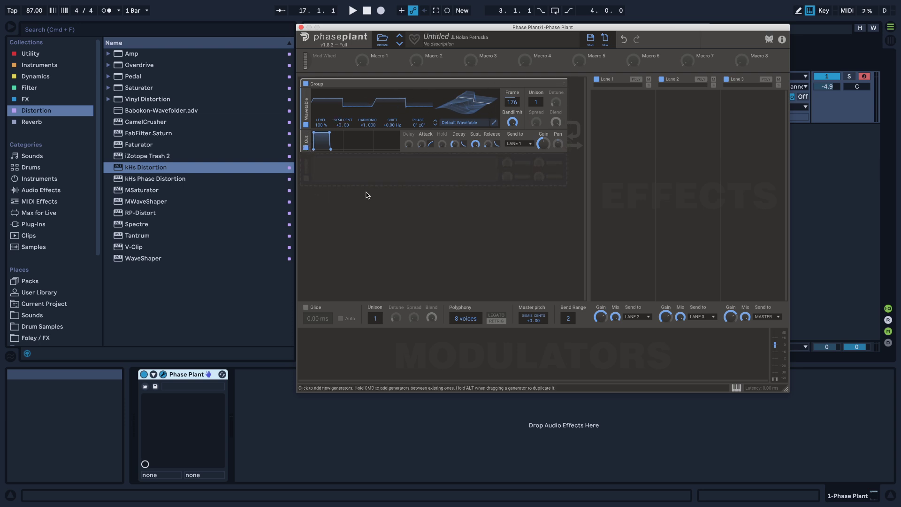
{"action": "left_click", "coordinate": [368, 173]}
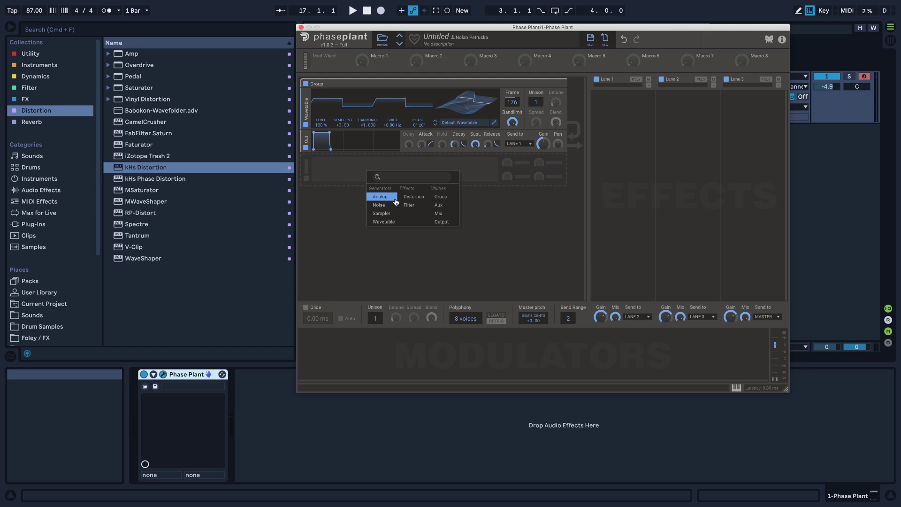
{"action": "left_click", "coordinate": [379, 221]}
{"action": "left_click", "coordinate": [353, 208]}
{"action": "left_click", "coordinate": [373, 257]}
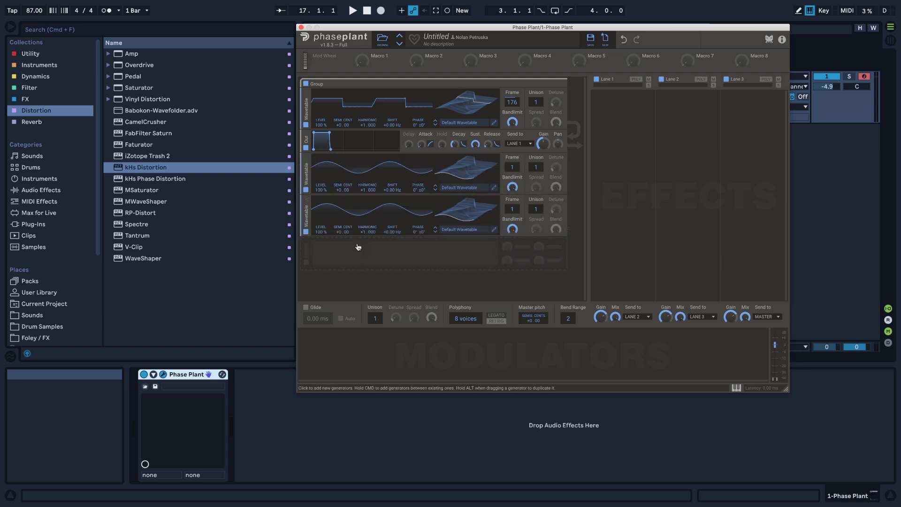
{"action": "left_click", "coordinate": [359, 247]}
{"action": "left_click", "coordinate": [380, 297]}
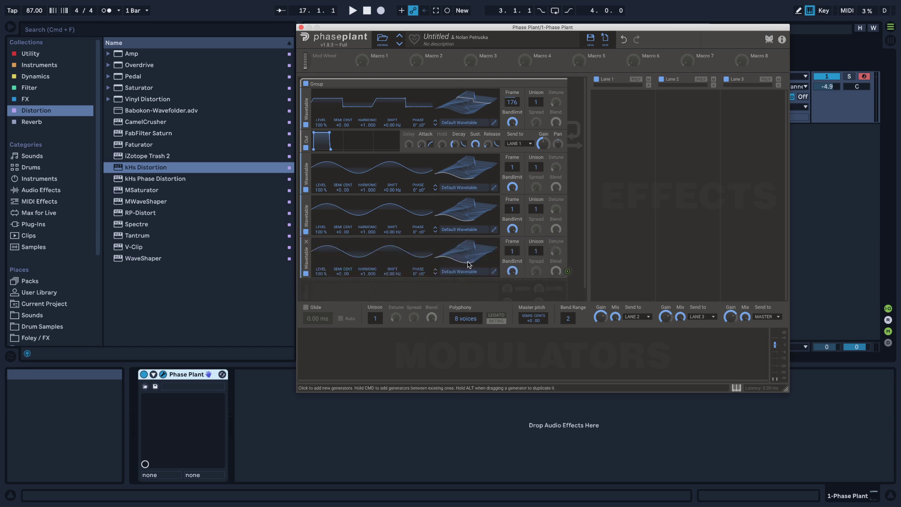
{"action": "scroll", "coordinate": [469, 265], "scroll_direction": "down", "scroll_amount": 1}
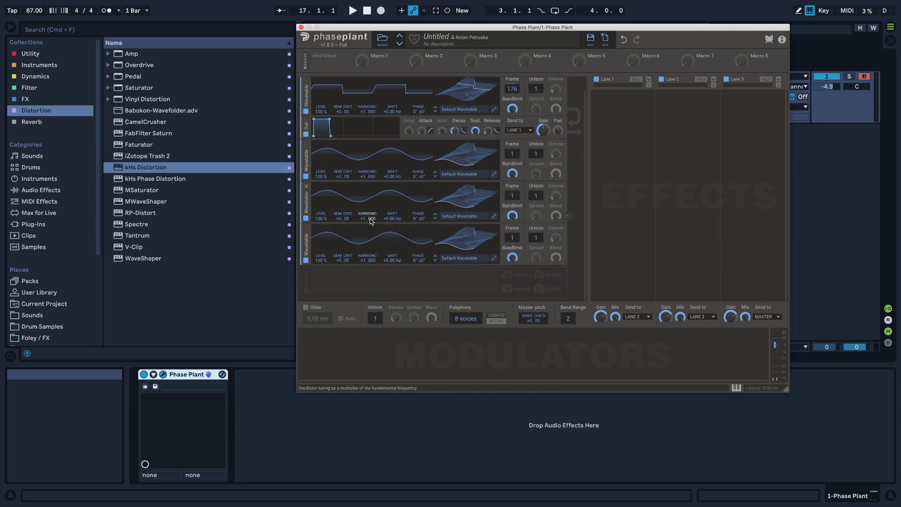
{"action": "scroll", "coordinate": [381, 188], "scroll_direction": "up", "scroll_amount": 1}
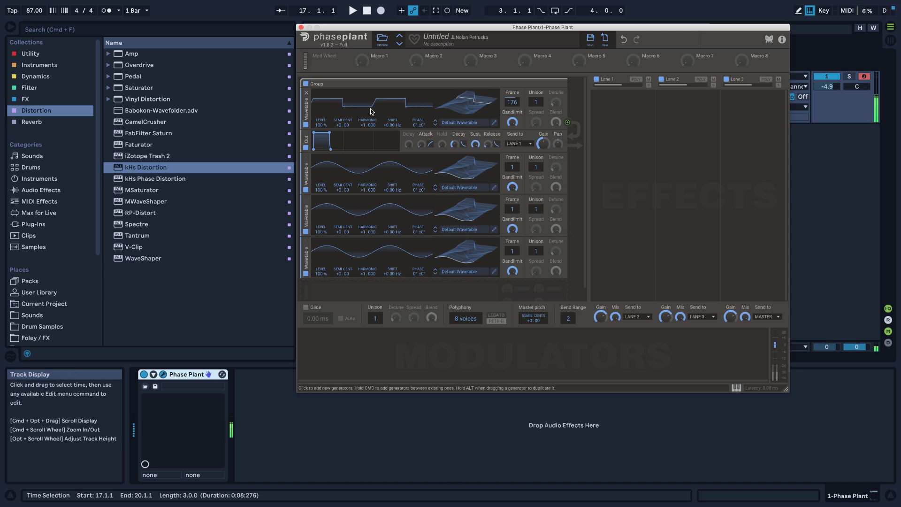
- Move the second Wavetable generator above the output module and set its frame to 39
{"action": "left_click_drag", "start_coordinate": [309, 171], "coordinate": [314, 148]}
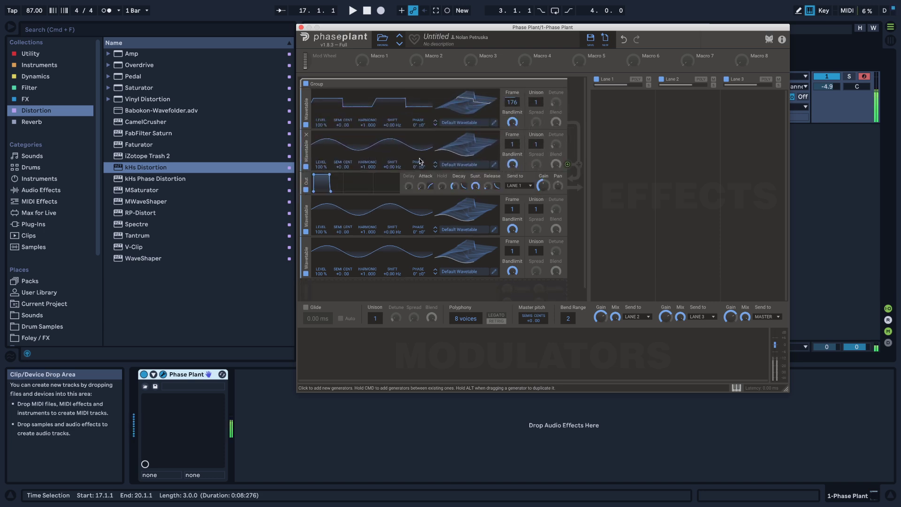
{"action": "left_click_drag", "start_coordinate": [457, 156], "coordinate": [458, 144]}
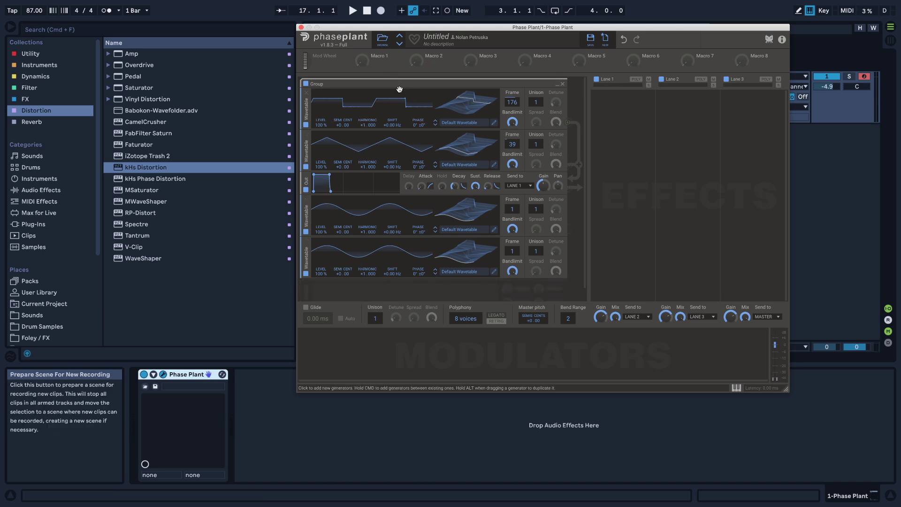
- Add a second Output module below the fourth Wavetable generator
{"action": "left_click", "coordinate": [332, 297]}
{"action": "left_click", "coordinate": [409, 345]}
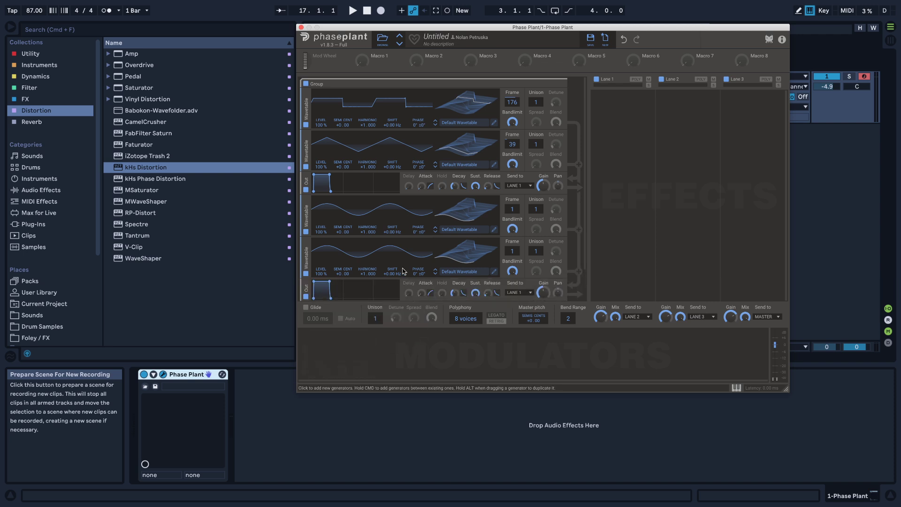
- Send the second Output module to Lane 2 and reduce the output gain
{"action": "scroll", "coordinate": [401, 266], "scroll_direction": "down", "scroll_amount": 2}
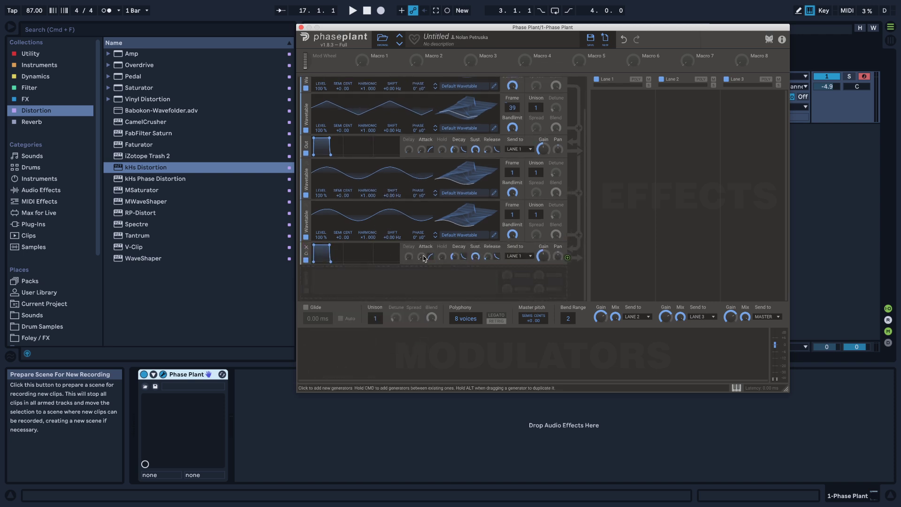
{"action": "left_click", "coordinate": [521, 256]}
{"action": "left_click", "coordinate": [521, 262]}
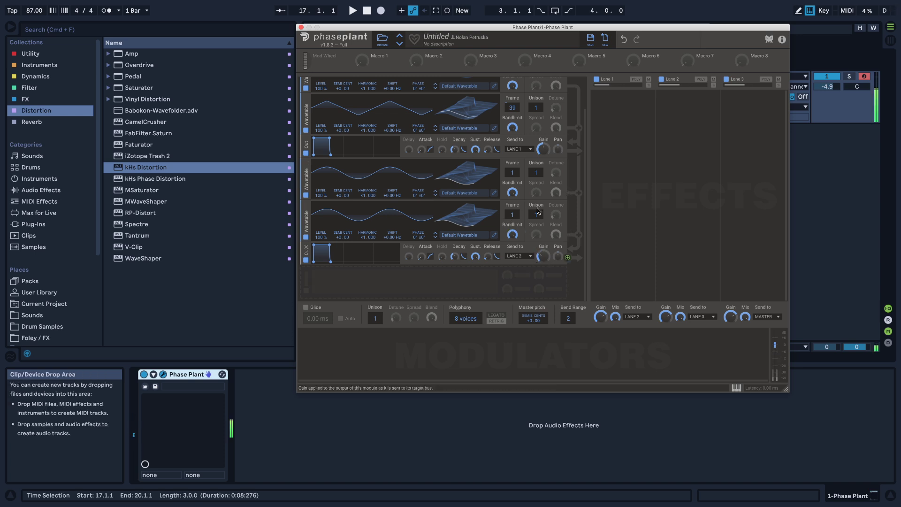
{"action": "left_click_drag", "start_coordinate": [544, 149], "coordinate": [544, 158]}
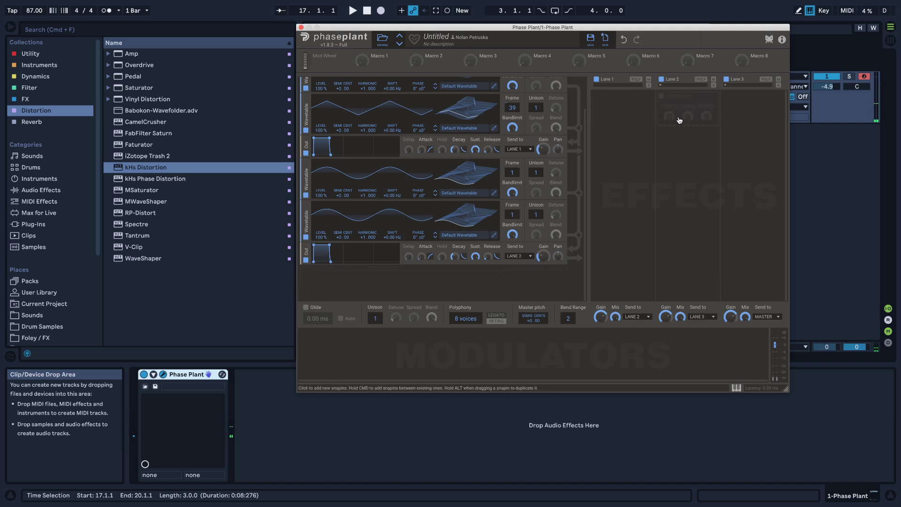
- Add a Foldback Distortion with adjusted Drive to Lane 1 and set the first two Wavetable generators to frames 116 and 168
{"action": "scroll", "coordinate": [581, 134], "scroll_direction": "up", "scroll_amount": 3}
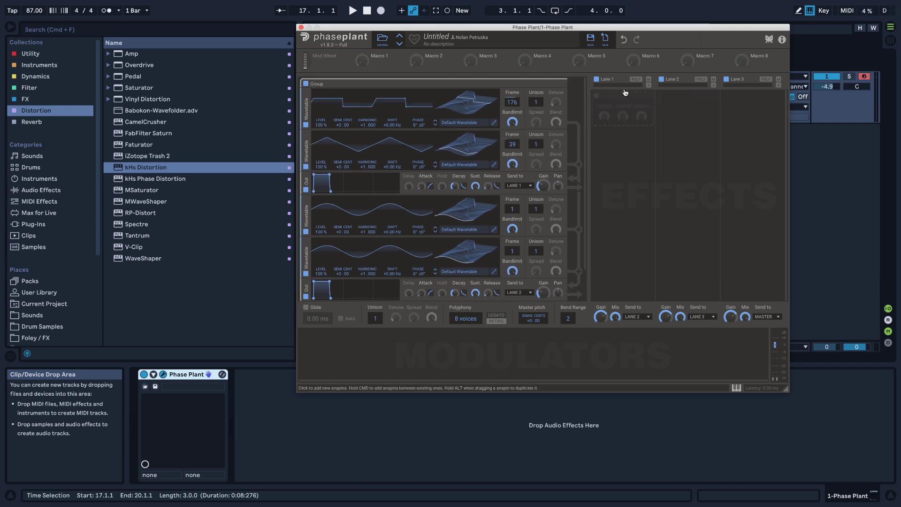
{"action": "left_click", "coordinate": [613, 108]}
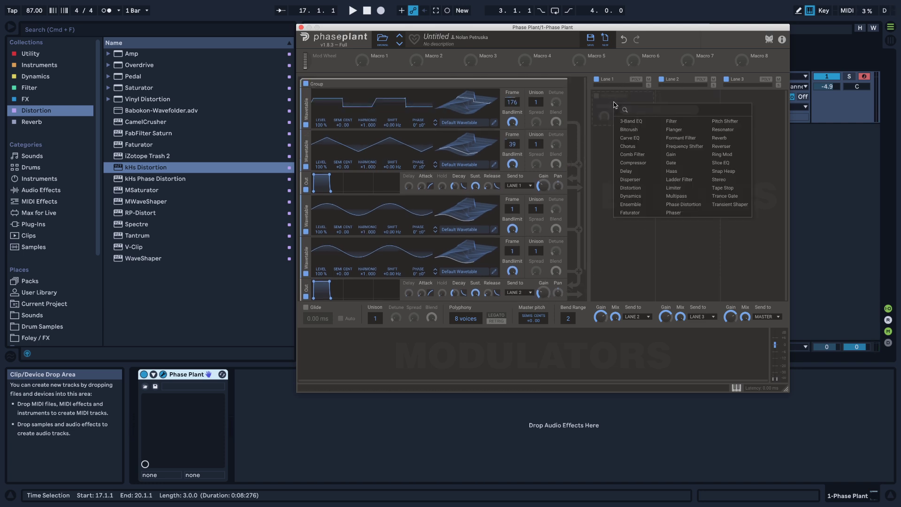
{"action": "left_click", "coordinate": [642, 189]}
{"action": "left_click_drag", "start_coordinate": [639, 117], "coordinate": [640, 112]}
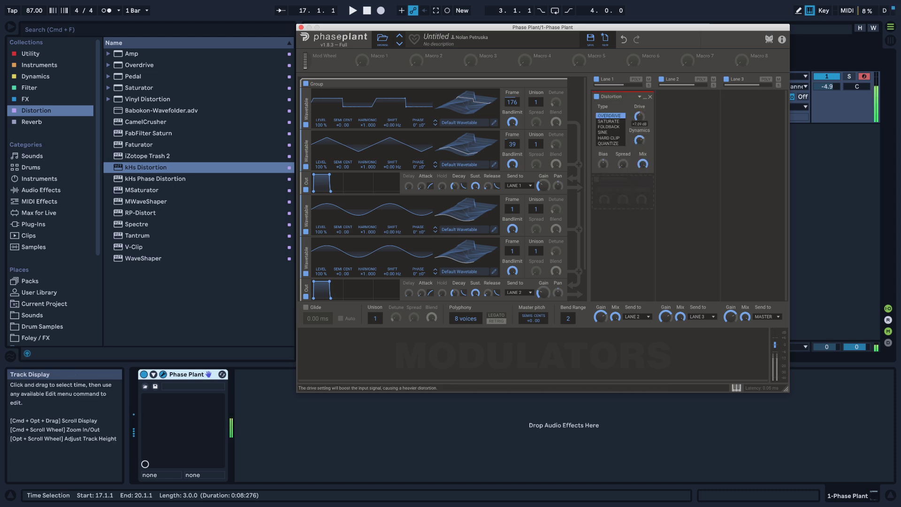
{"action": "left_click", "coordinate": [609, 127]}
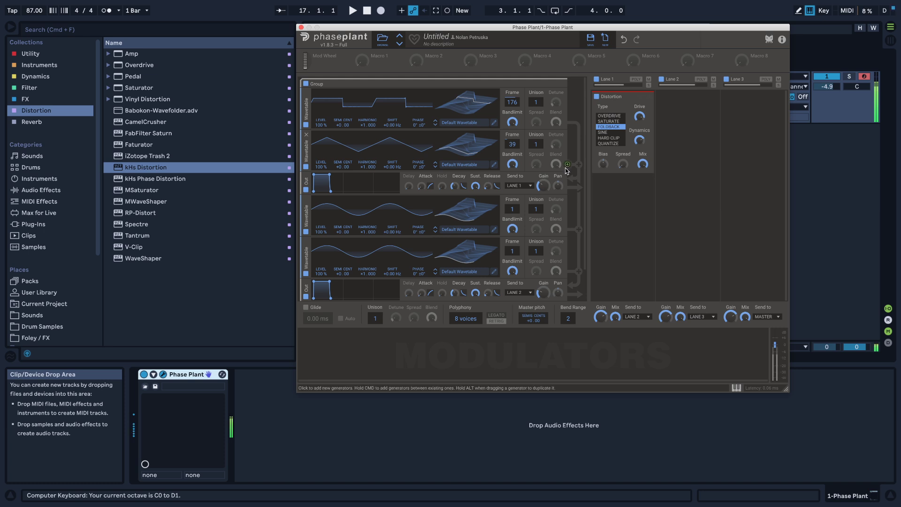
{"action": "left_click_drag", "start_coordinate": [438, 138], "coordinate": [467, 133]}
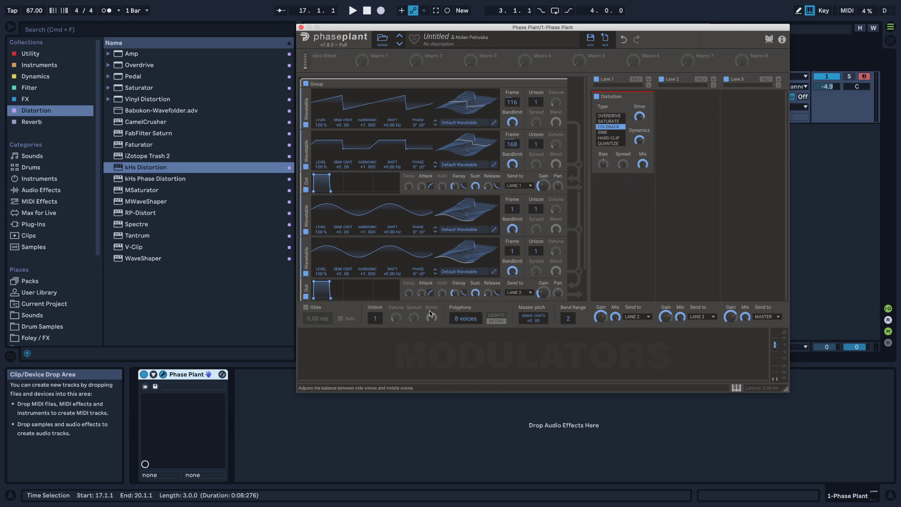
- Remove the Lane 1 Distortion effect and delete the whole Wavetable generator group
{"action": "scroll", "coordinate": [497, 268], "scroll_direction": "down", "scroll_amount": 3}
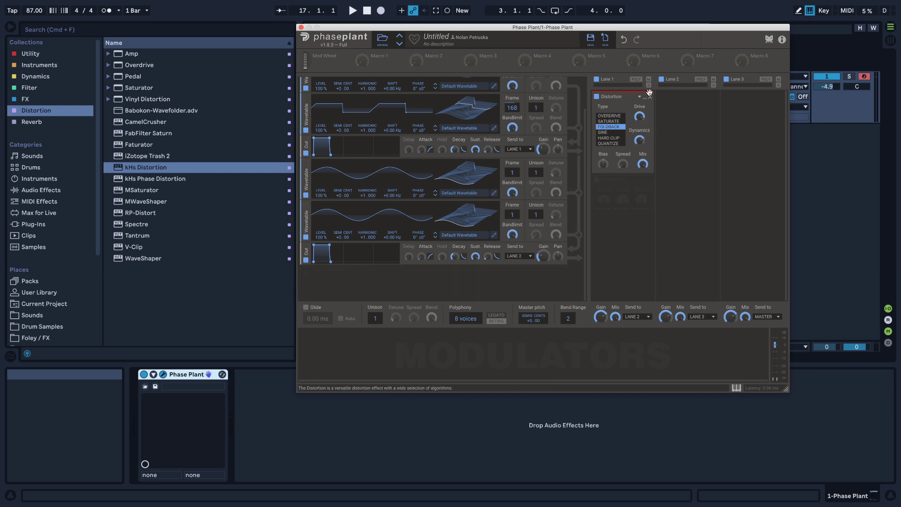
{"action": "left_click", "coordinate": [651, 97]}
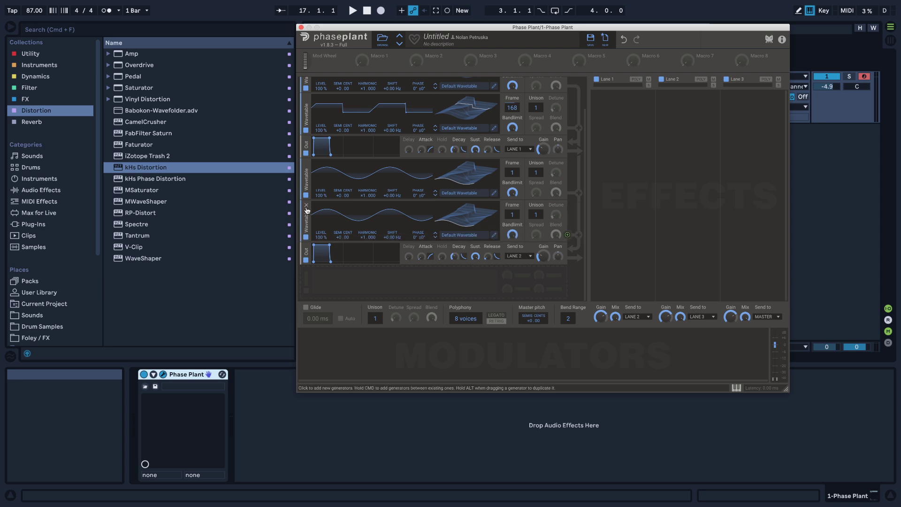
{"action": "left_click", "coordinate": [306, 206]}
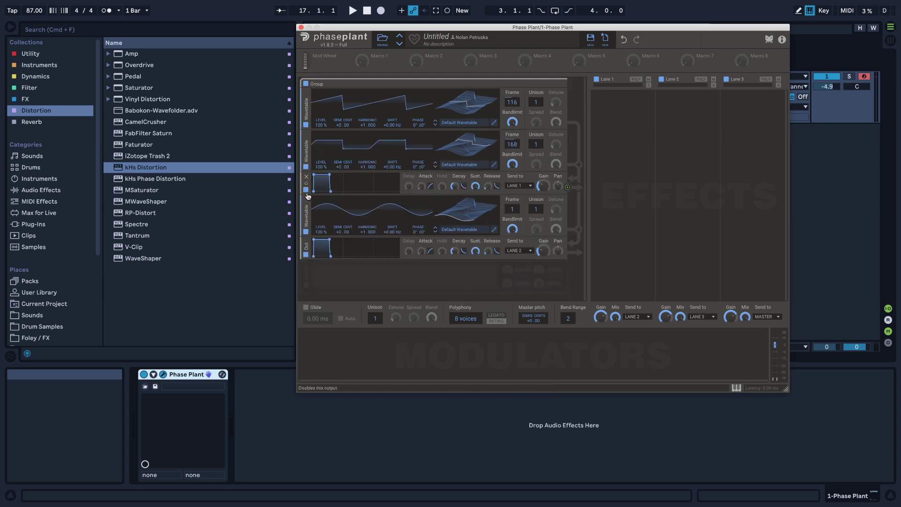
{"action": "left_click", "coordinate": [306, 200]}
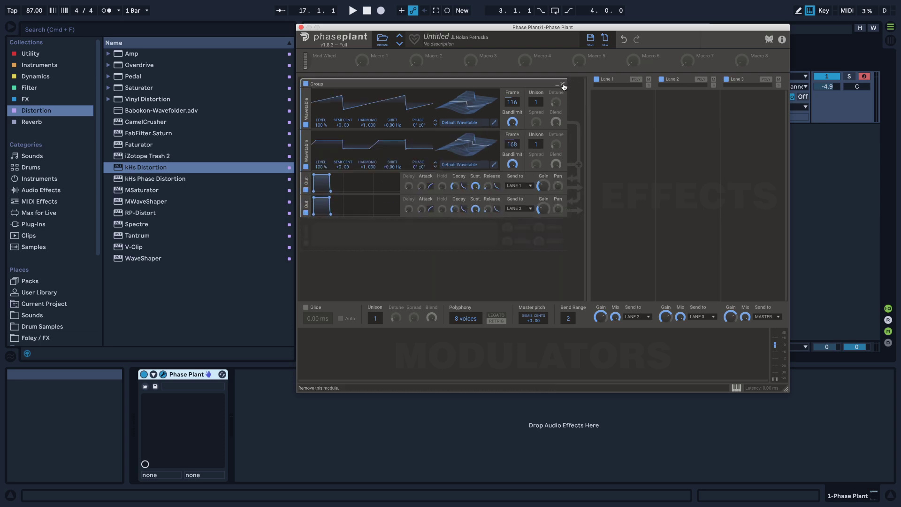
{"action": "left_click", "coordinate": [563, 84]}
- Add a new Wavetable generator and load the Fundamental Square wavetable from the factory Squares folder
{"action": "left_click", "coordinate": [360, 100]}
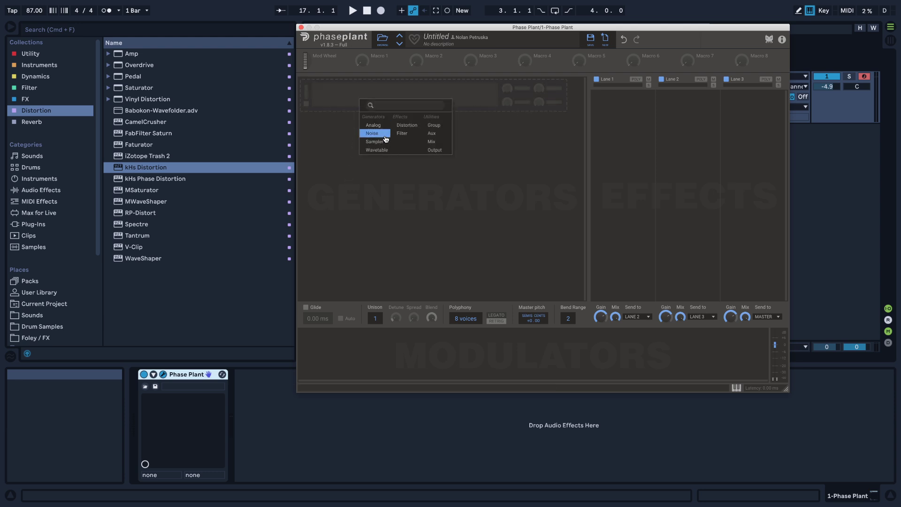
{"action": "left_click", "coordinate": [387, 150]}
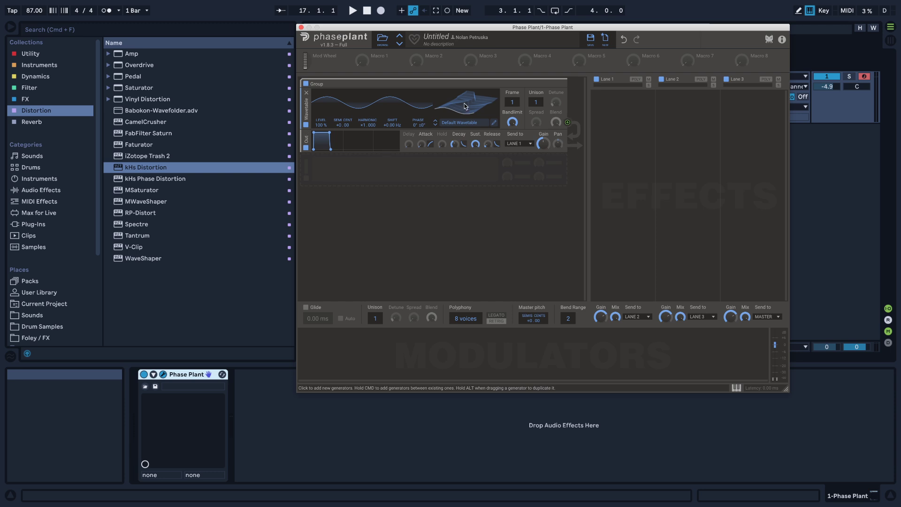
{"action": "left_click", "coordinate": [462, 122]}
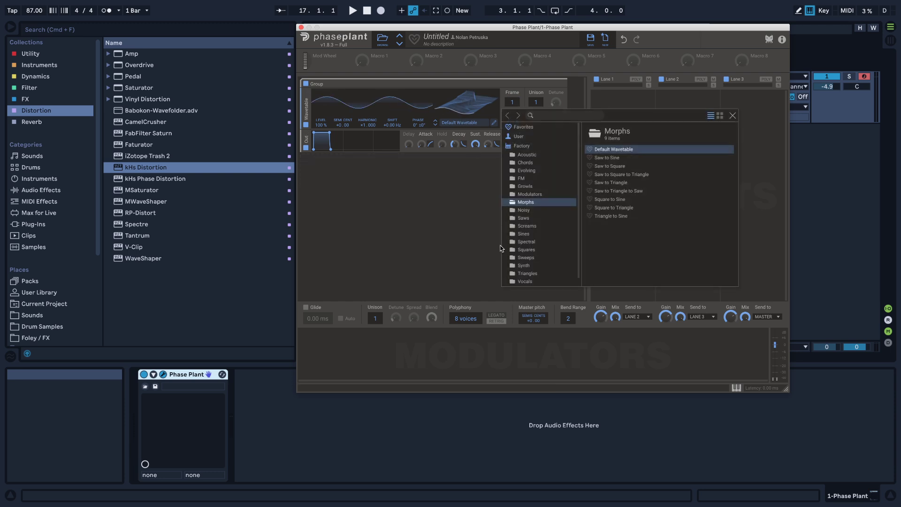
{"action": "left_click", "coordinate": [535, 249]}
{"action": "left_click", "coordinate": [615, 174]}
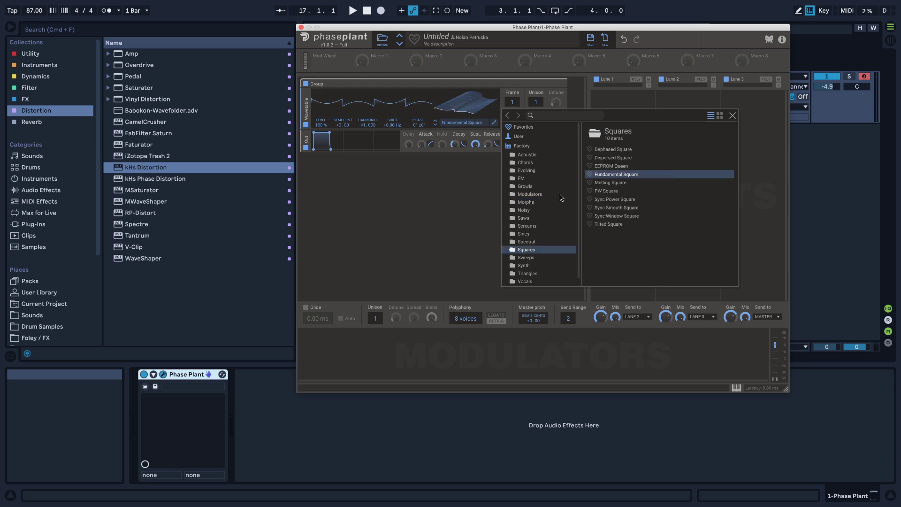
- Load the Asym PM wavetable from the factory Modulators folder
{"action": "left_click", "coordinate": [559, 194]}
{"action": "left_click", "coordinate": [606, 158]}
{"action": "left_click", "coordinate": [462, 220]}
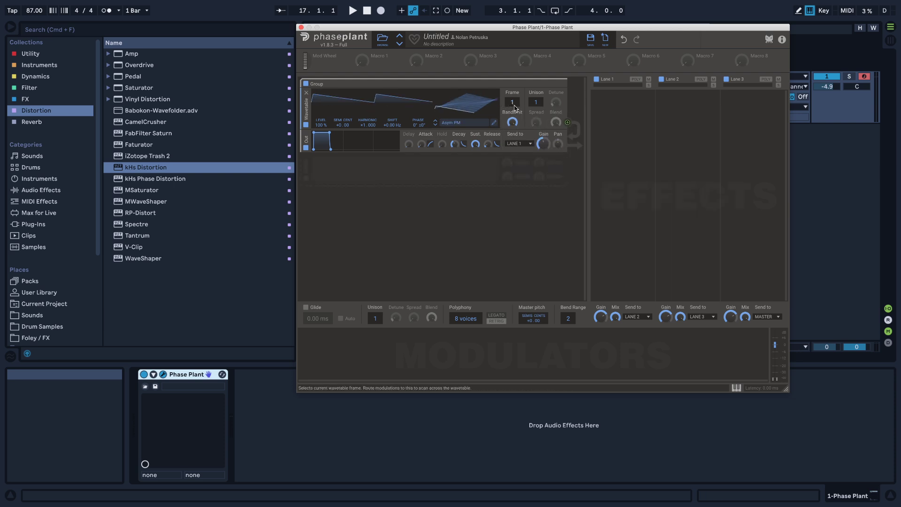
- Examine the Asym PM wavetable's harmonics across its frames with the Harmonic Edit Tool in the Wavetable Editor
{"action": "left_click", "coordinate": [494, 123]}
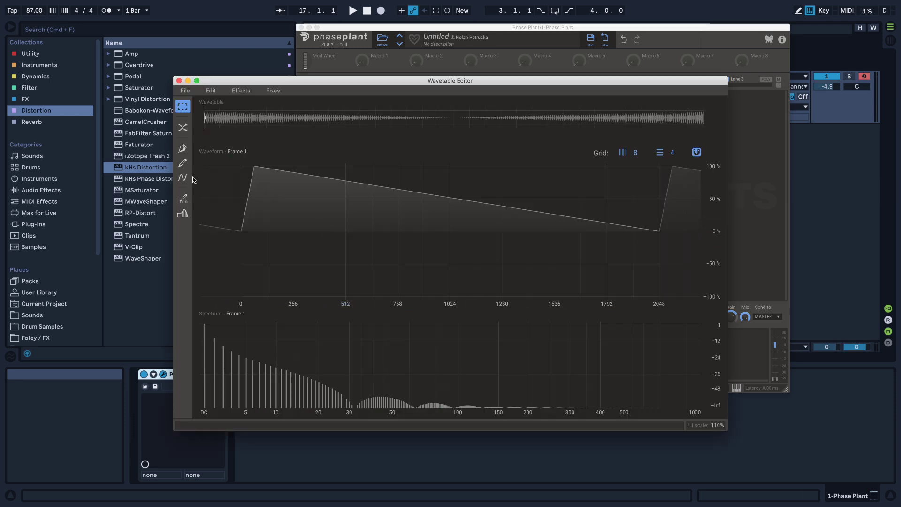
{"action": "left_click", "coordinate": [184, 198]}
{"action": "mouse_move", "coordinate": [338, 346]}
{"action": "left_mouse_down"}
{"action": "mouse_move", "coordinate": [350, 317]}
{"action": "mouse_move", "coordinate": [514, 337]}
{"action": "left_mouse_up"}
{"action": "mouse_move", "coordinate": [205, 128]}
{"action": "left_mouse_down"}
{"action": "mouse_move", "coordinate": [703, 130]}
{"action": "mouse_move", "coordinate": [337, 148]}
{"action": "left_mouse_up"}
{"action": "left_click", "coordinate": [445, 127]}
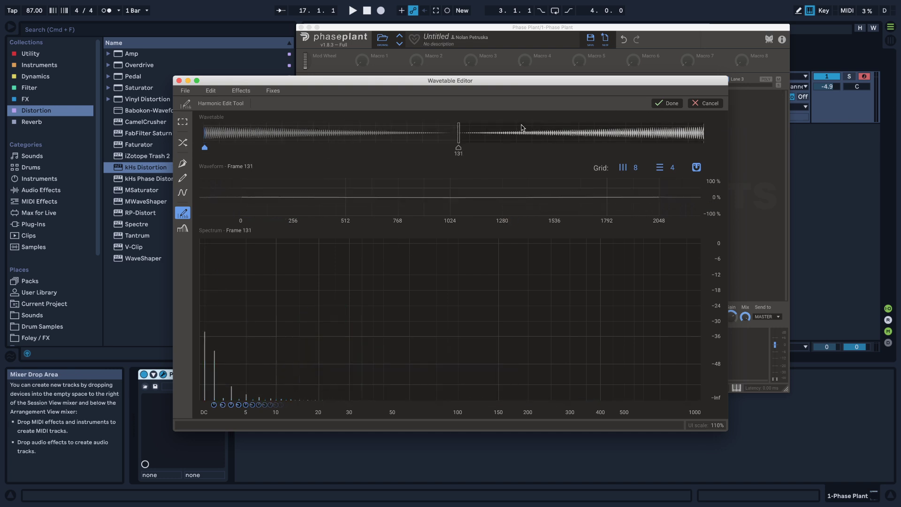
{"action": "left_click", "coordinate": [710, 104]}
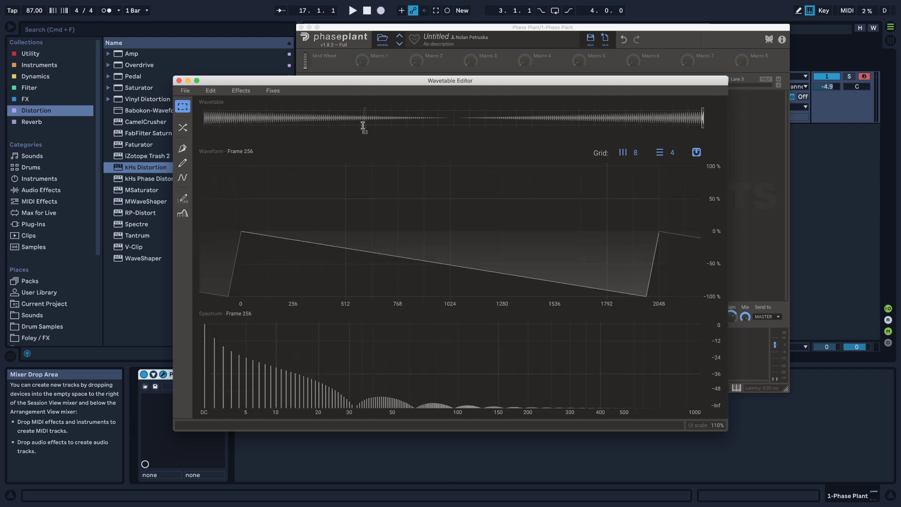
{"action": "left_click", "coordinate": [179, 81]}
- Load the Tipper wavetable from the factory Sweeps folder into the Wavetable generator
{"action": "left_click", "coordinate": [471, 123]}
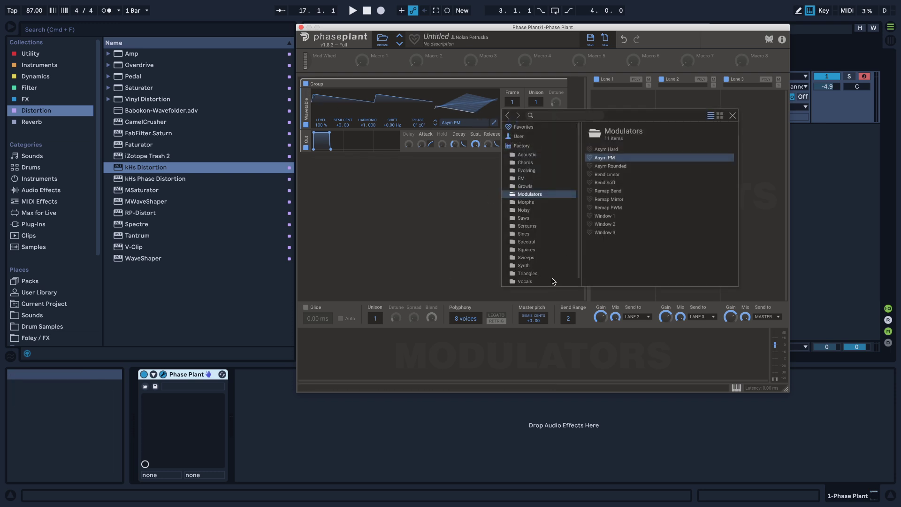
{"action": "left_click", "coordinate": [536, 259]}
{"action": "left_click", "coordinate": [605, 250]}
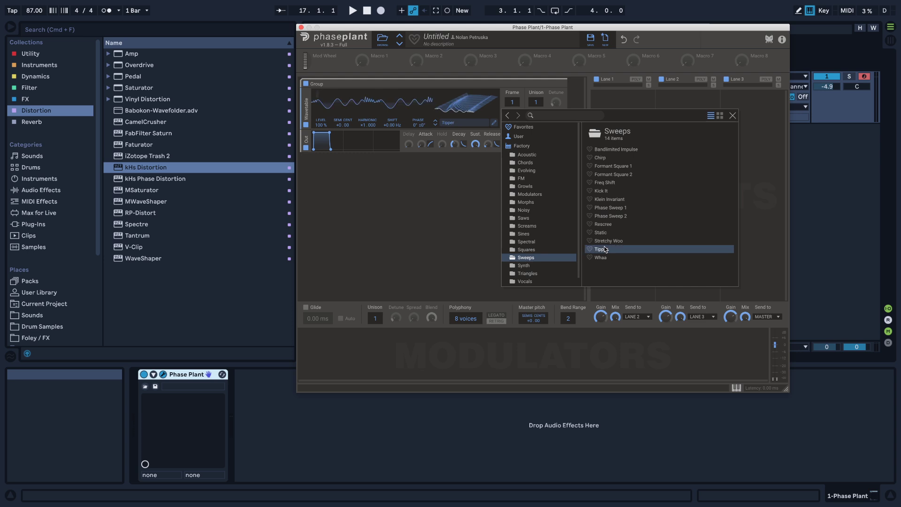
{"action": "left_click", "coordinate": [732, 115]}
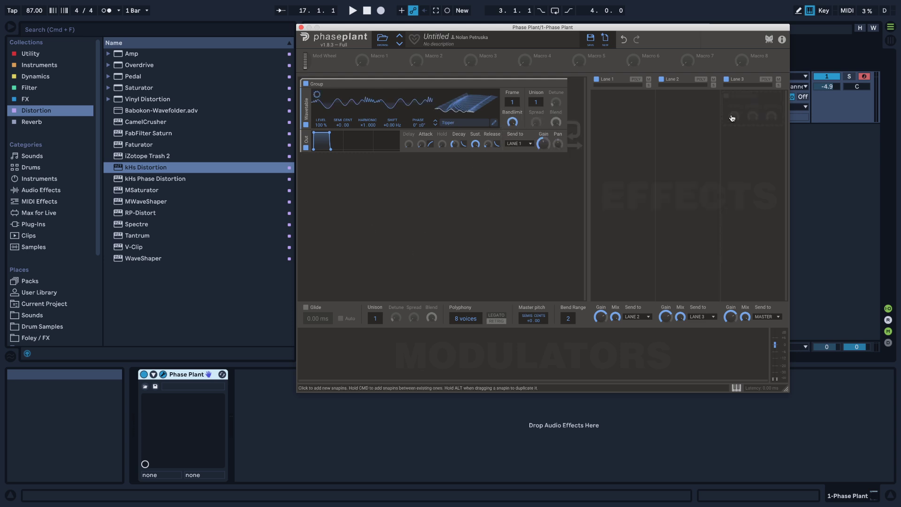
- Apply the Disperse effect with a 100 % amount to the Tipper wavetable in the Wavetable Editor
{"action": "left_click", "coordinate": [494, 123]}
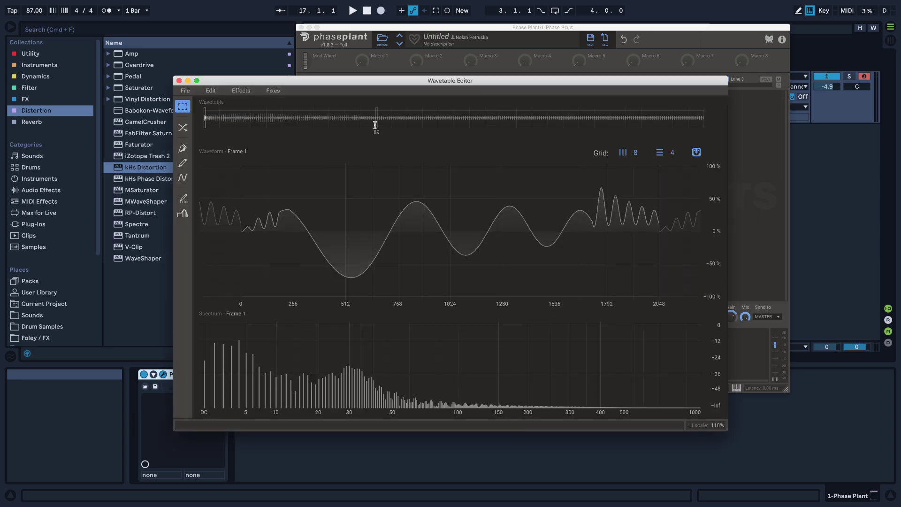
{"action": "left_click_drag", "start_coordinate": [207, 118], "coordinate": [839, 103]}
{"action": "left_click", "coordinate": [241, 90]}
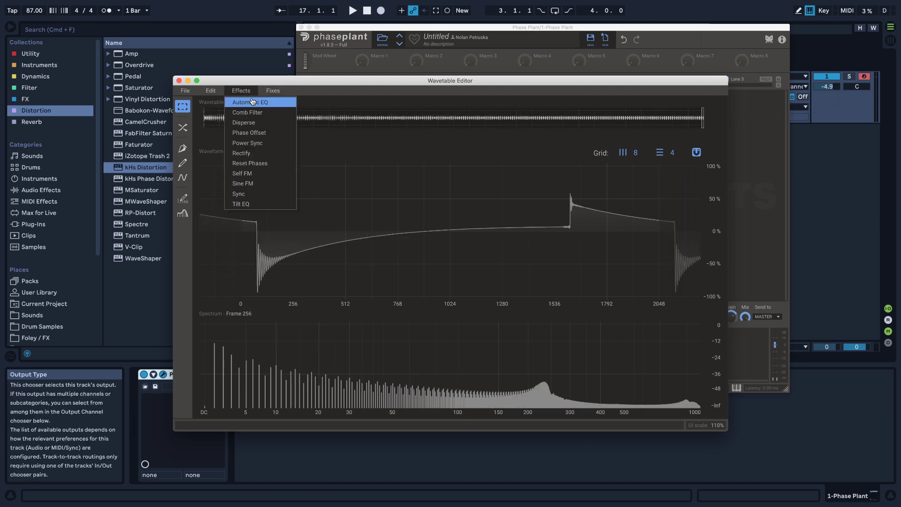
{"action": "left_click", "coordinate": [241, 91]}
{"action": "left_click", "coordinate": [241, 90]}
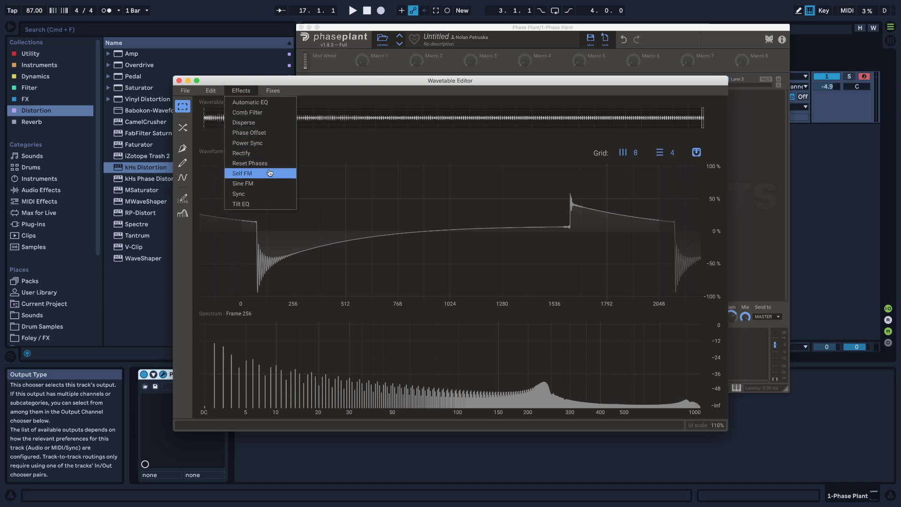
{"action": "left_click", "coordinate": [268, 123]}
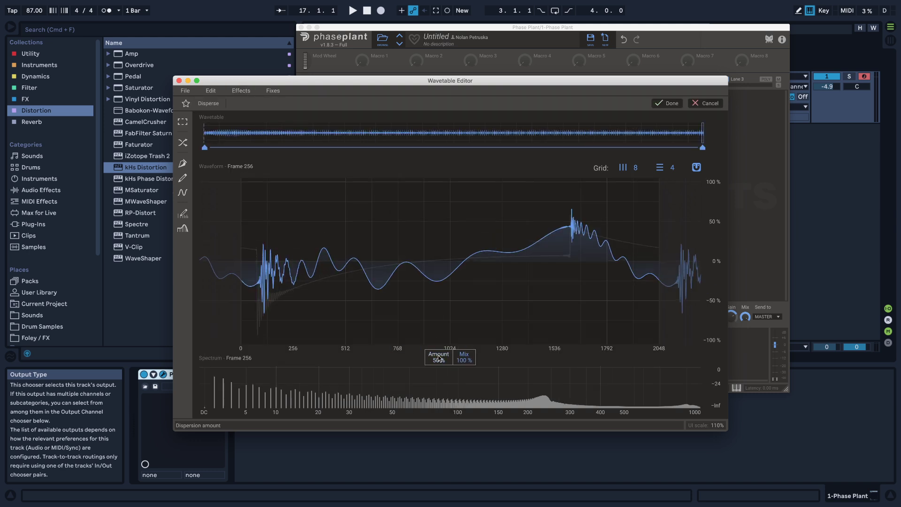
{"action": "left_click_drag", "start_coordinate": [439, 359], "coordinate": [439, 329]}
{"action": "left_click_drag", "start_coordinate": [441, 359], "coordinate": [439, 311]}
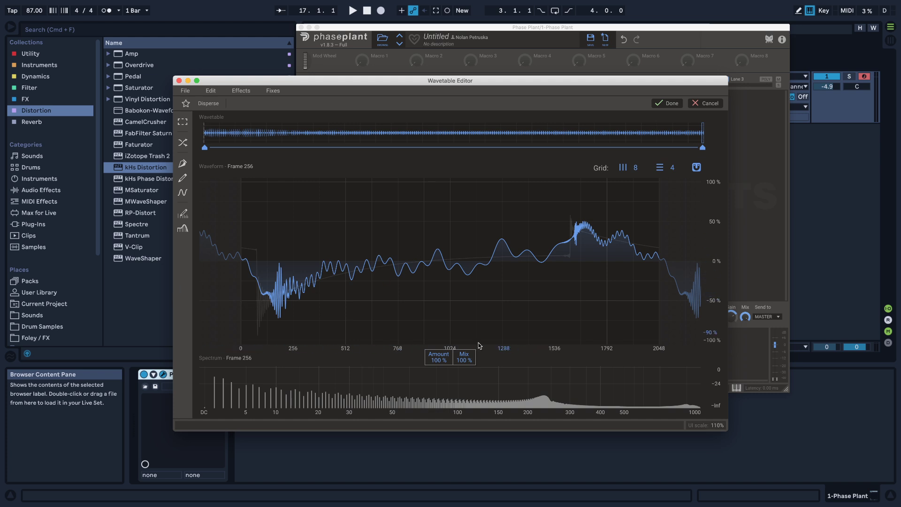
{"action": "left_click", "coordinate": [669, 104]}
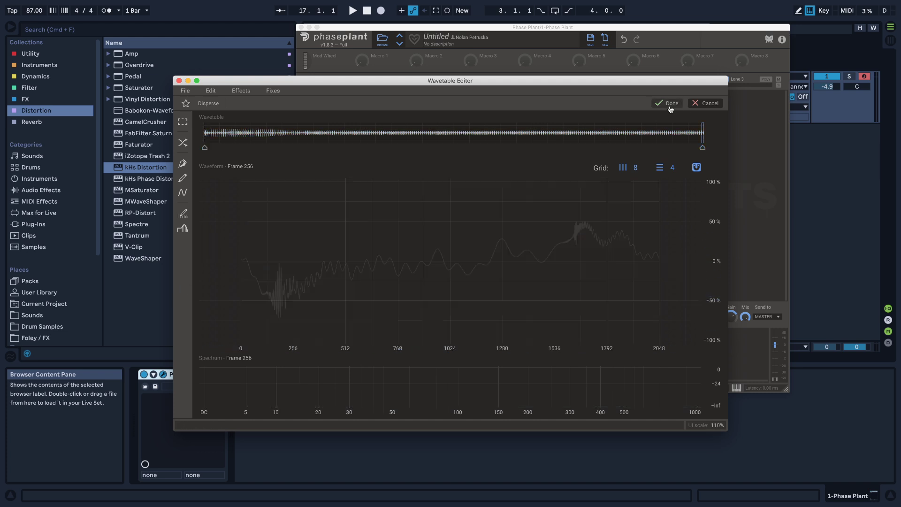
{"action": "left_click", "coordinate": [179, 81]}
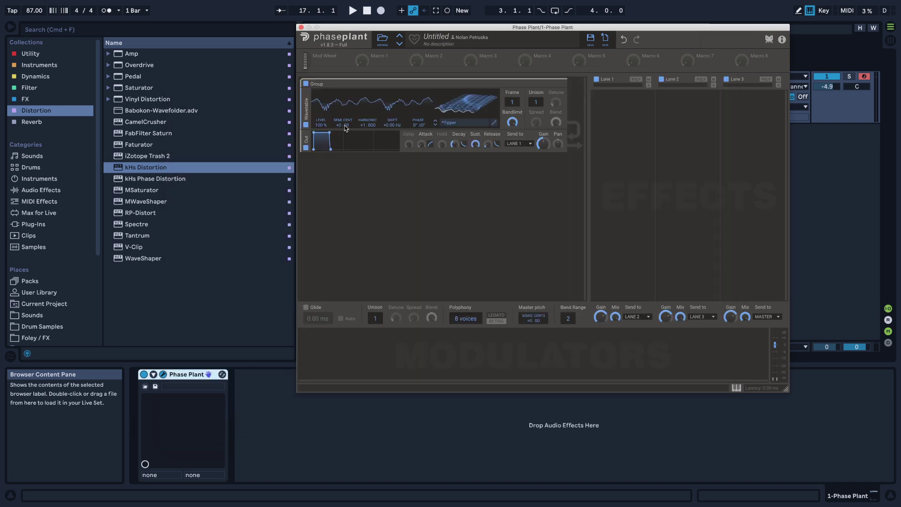
- Set the Tipper wavetable's frame to 78 and switch its group off and back on
{"action": "left_click_drag", "start_coordinate": [467, 101], "coordinate": [469, 122]}
{"action": "left_click", "coordinate": [305, 83]}
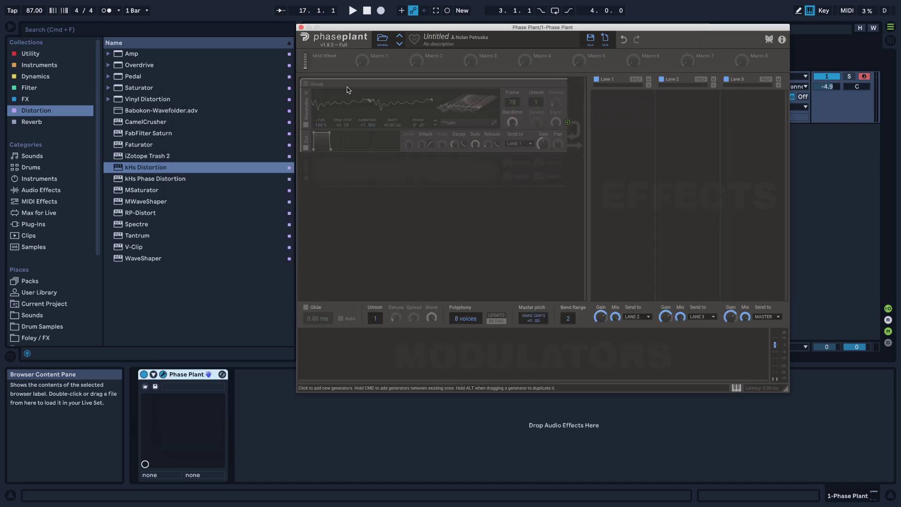
{"action": "left_click", "coordinate": [305, 84]}
- Delete the Wavetable group and add a fresh Wavetable generator in its place
{"action": "left_click", "coordinate": [563, 85]}
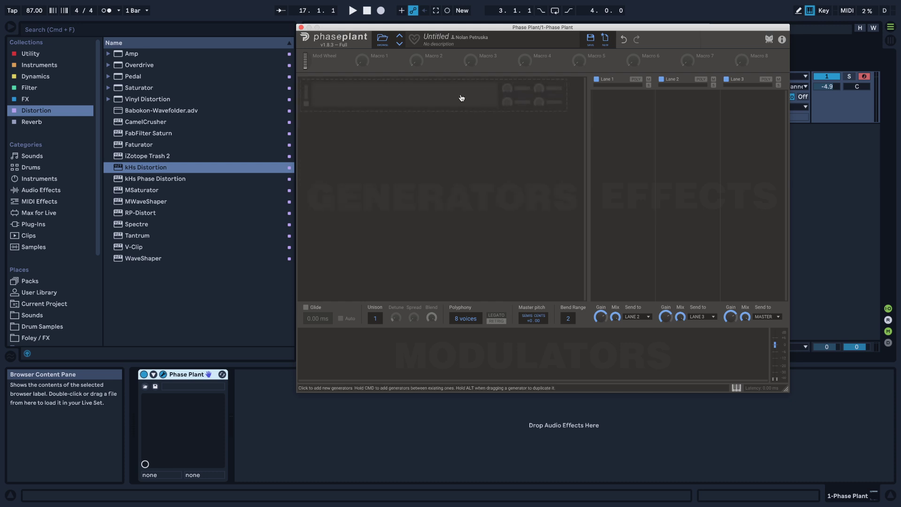
{"action": "left_click", "coordinate": [460, 99]}
{"action": "left_click", "coordinate": [474, 148]}
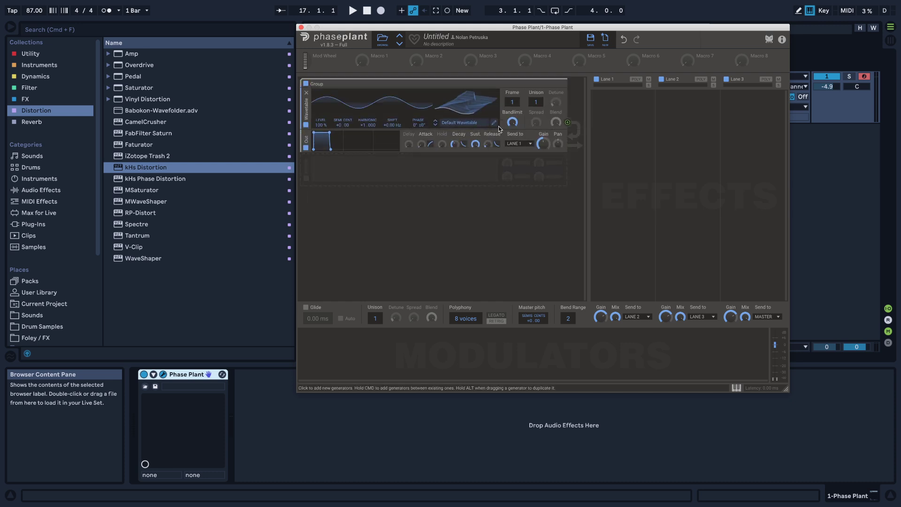
- Load the Combing Saw wavetable from the factory Saws folder into the Wavetable generator and set its frame to 36
{"action": "left_click", "coordinate": [474, 123]}
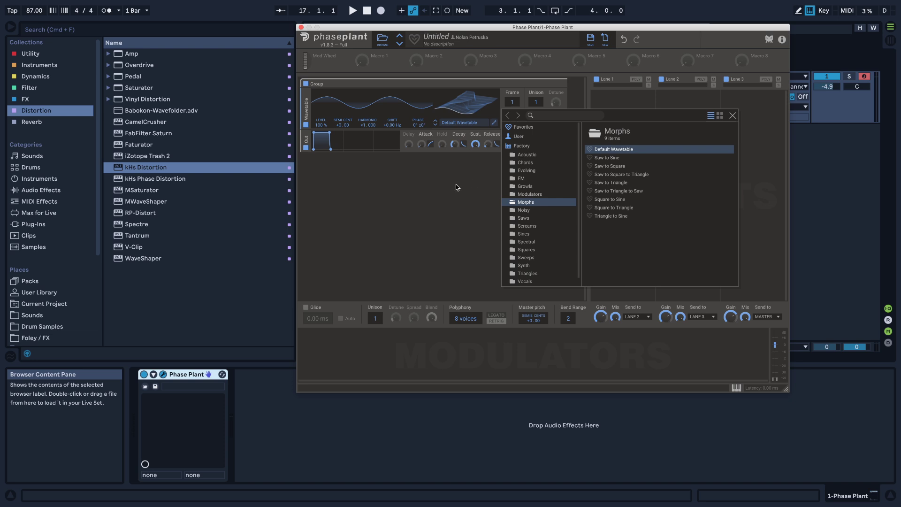
{"action": "left_click", "coordinate": [534, 219]}
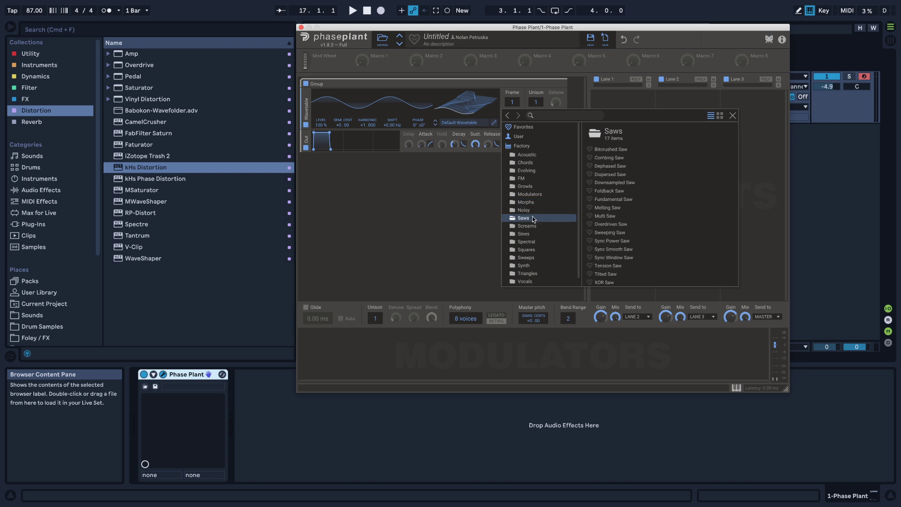
{"action": "left_click", "coordinate": [610, 158]}
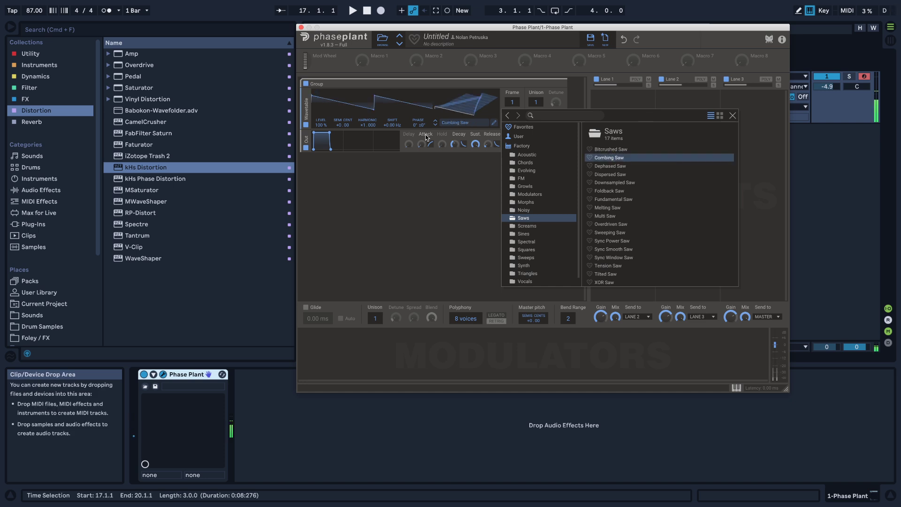
{"action": "left_click", "coordinate": [457, 107]}
{"action": "mouse_move", "coordinate": [512, 101]}
{"action": "left_mouse_down"}
{"action": "mouse_move", "coordinate": [512, 75]}
{"action": "mouse_move", "coordinate": [512, 102]}
{"action": "left_mouse_up"}
- Open the Combing Saw wavetable in the Wavetable Editor, go through to frame 256 and apply the Disperse effect to it
{"action": "left_click", "coordinate": [494, 122]}
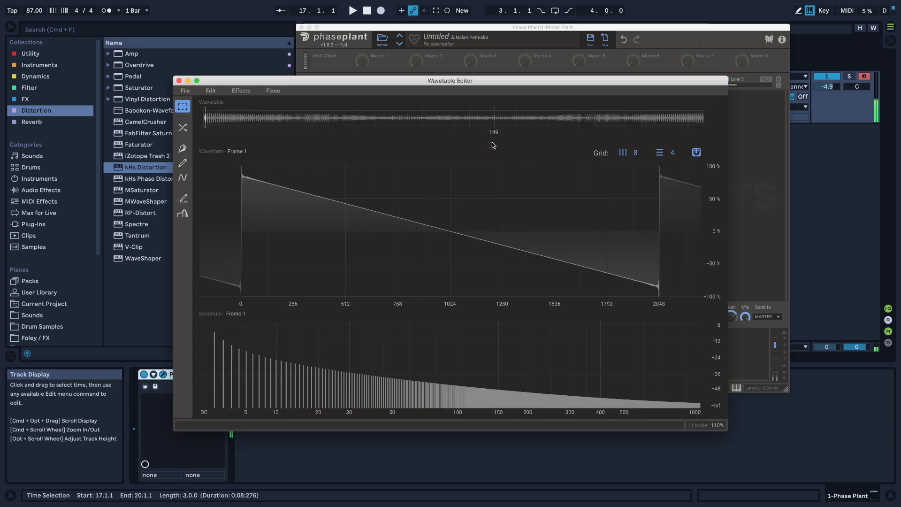
{"action": "left_click_drag", "start_coordinate": [207, 119], "coordinate": [703, 92]}
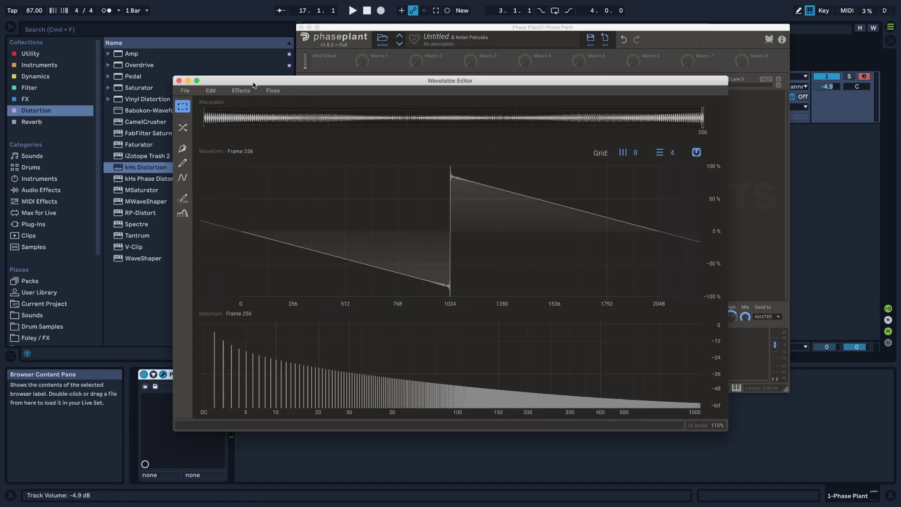
{"action": "left_click", "coordinate": [238, 92]}
{"action": "left_click", "coordinate": [246, 123]}
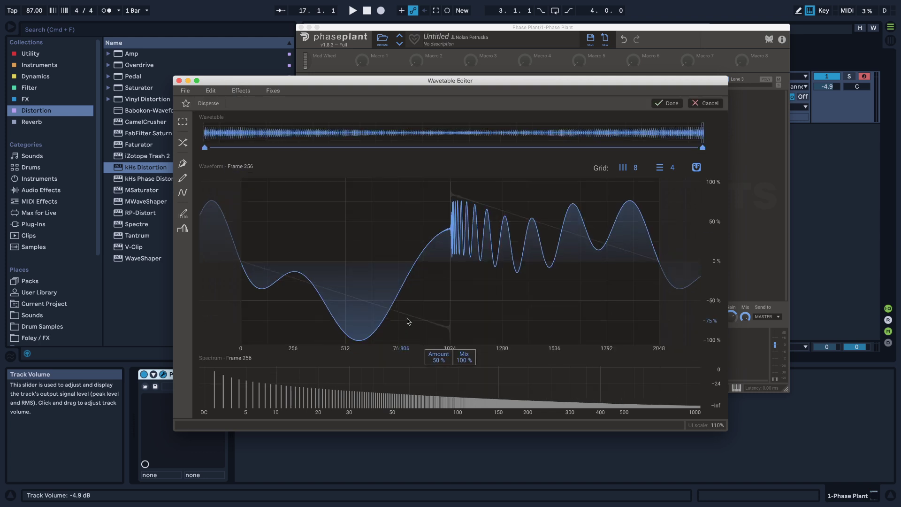
{"action": "left_click", "coordinate": [667, 104]}
- Apply Disperse at 100 % amount to the Combing Saw wavetable two more times and close the Wavetable Editor
{"action": "left_click", "coordinate": [243, 90]}
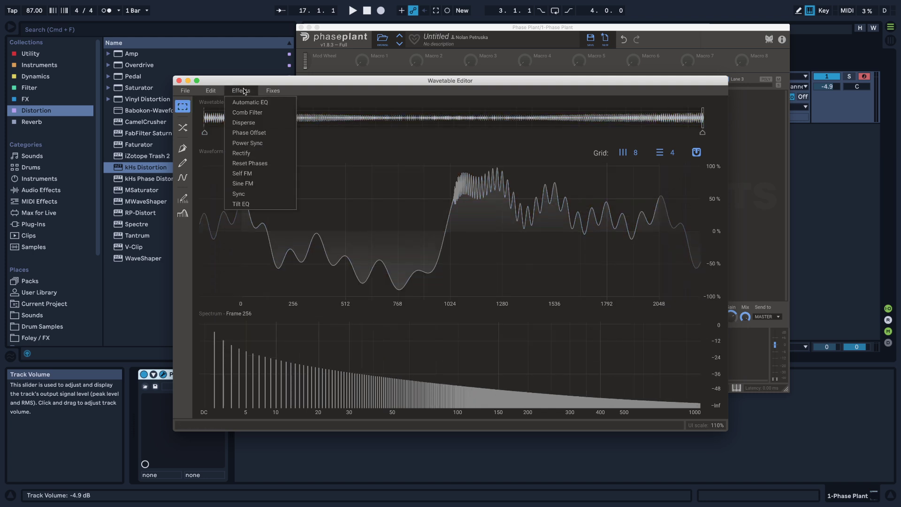
{"action": "left_click", "coordinate": [252, 123]}
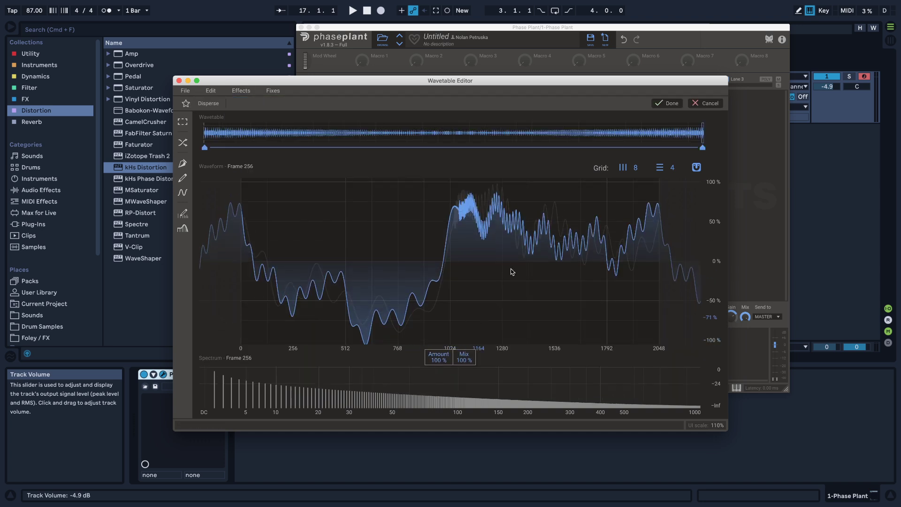
{"action": "left_click", "coordinate": [668, 103]}
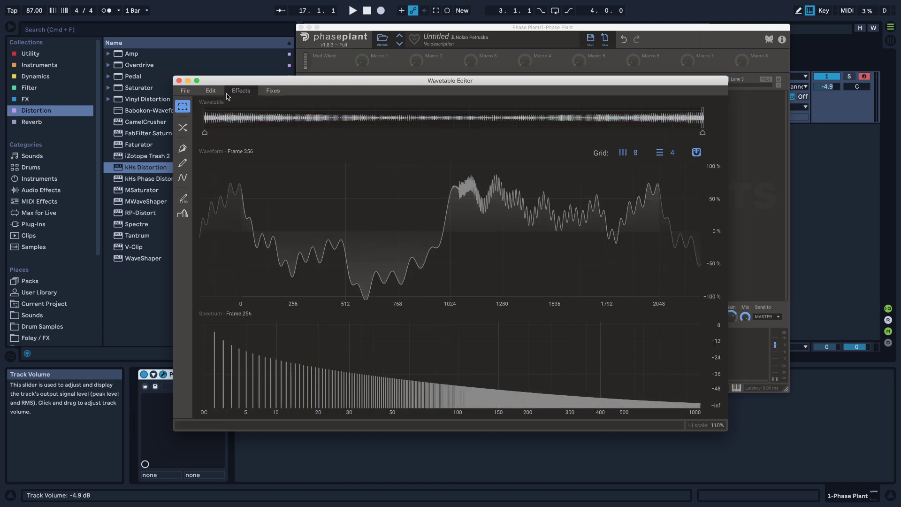
{"action": "left_click", "coordinate": [241, 90]}
{"action": "left_click", "coordinate": [262, 122]}
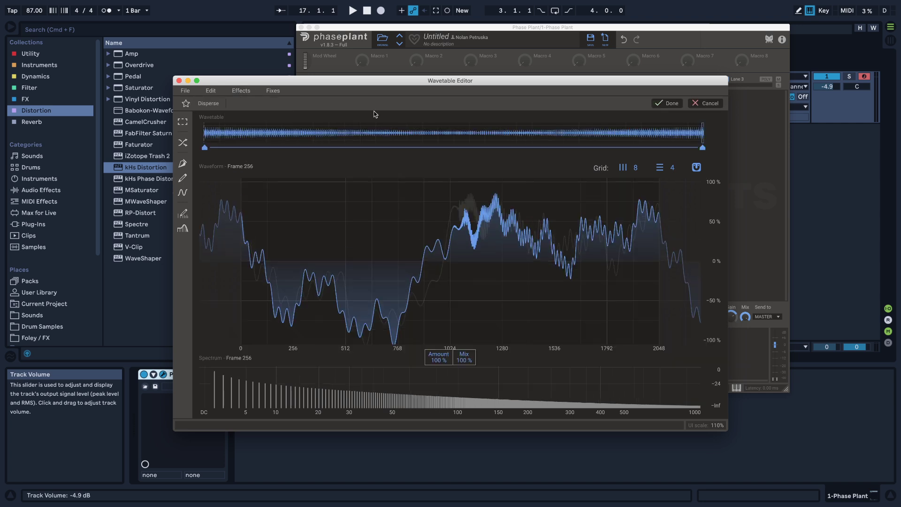
{"action": "left_click", "coordinate": [668, 103]}
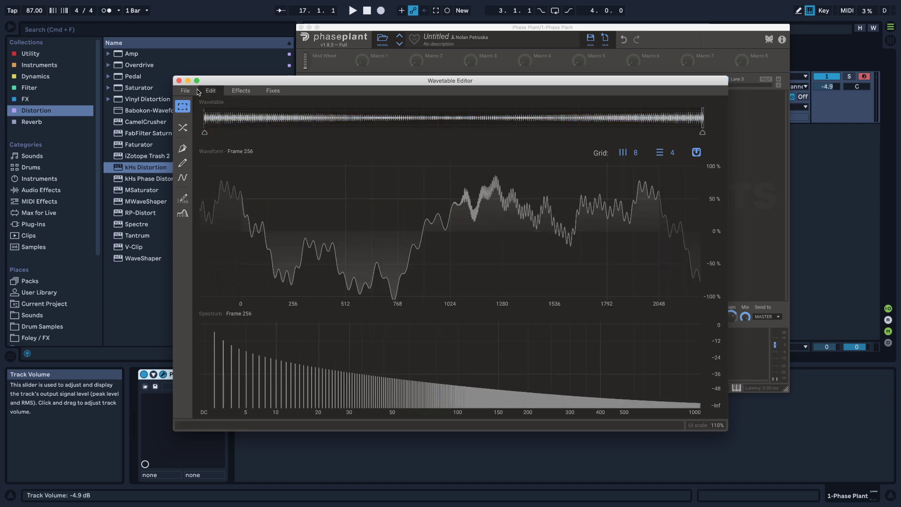
{"action": "left_click", "coordinate": [179, 81]}
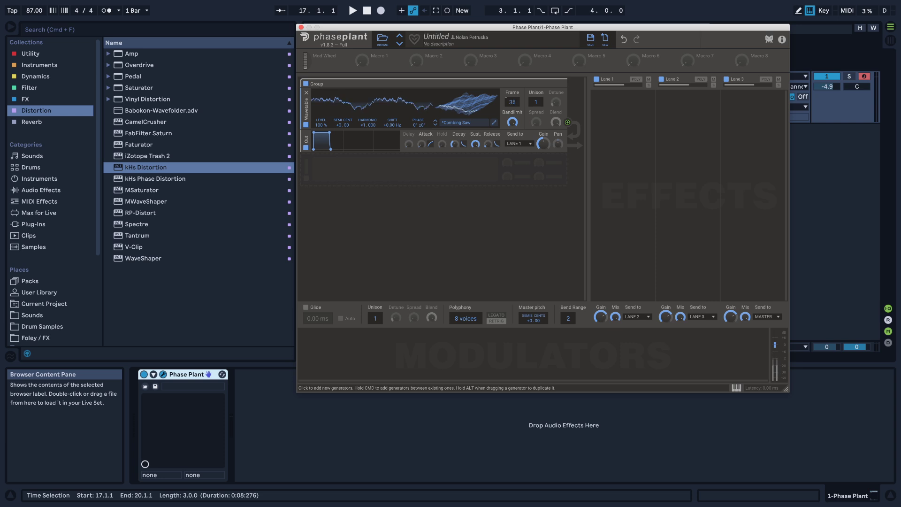
- Audition the dispersed Combing Saw wavetable while sweeping its frame down to 4, up to 191 and back to 95
{"action": "left_click_drag", "start_coordinate": [512, 102], "coordinate": [512, 155]}
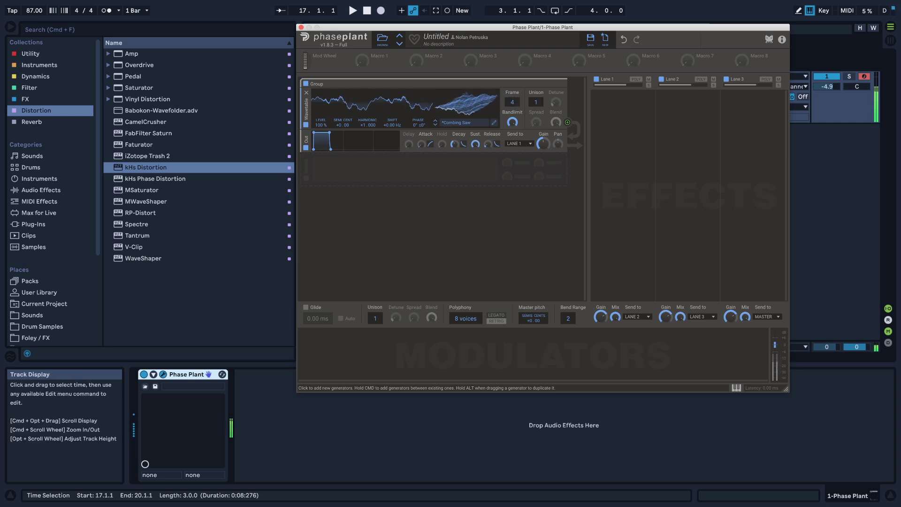
{"action": "key", "text": "z"}
{"action": "left_click_drag", "start_coordinate": [512, 102], "coordinate": [512, 63]}
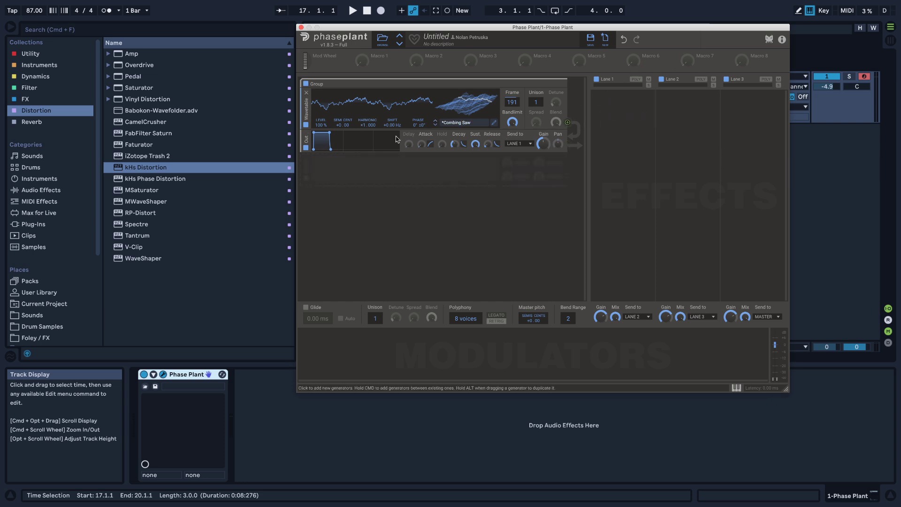
{"action": "left_click_drag", "start_coordinate": [512, 102], "coordinate": [512, 134]}
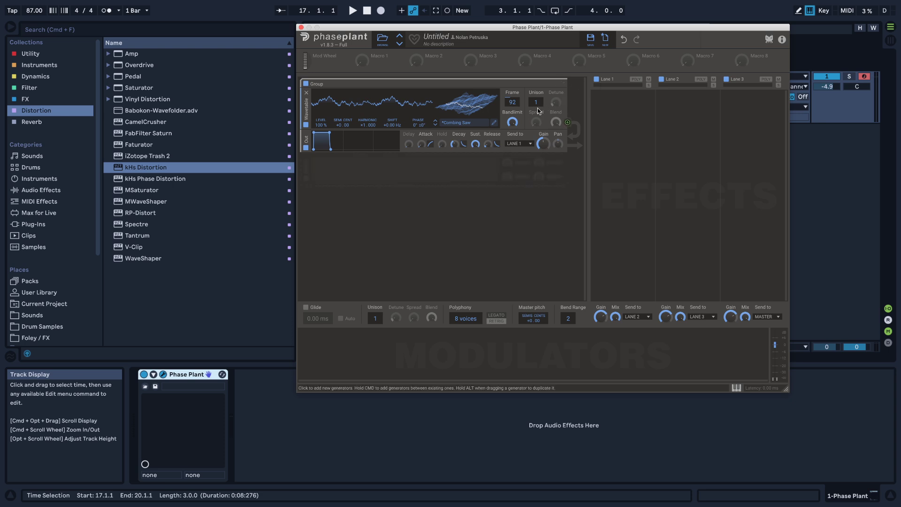
{"action": "scroll", "coordinate": [452, 101], "scroll_direction": "up", "scroll_amount": 3}
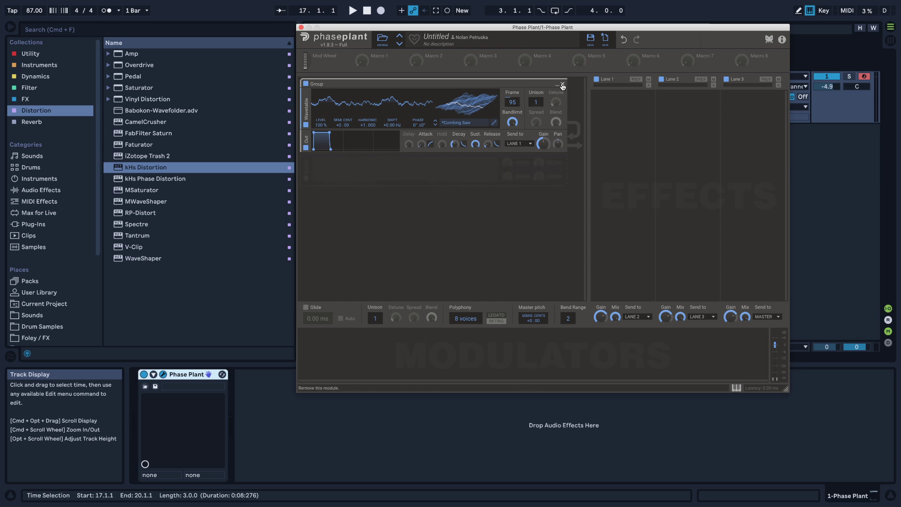
- Delete the Combing Saw group and add a fresh Wavetable generator with its frame set to 65
{"action": "left_click", "coordinate": [561, 84]}
{"action": "left_click", "coordinate": [424, 105]}
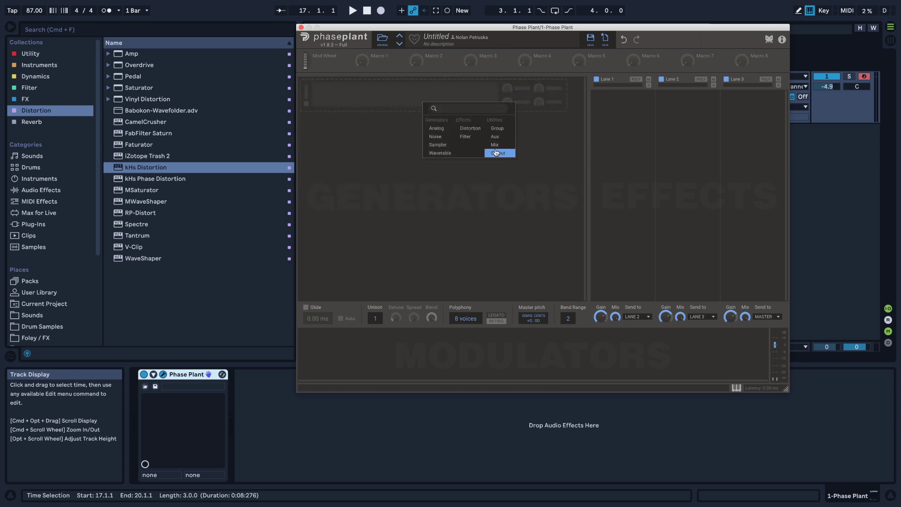
{"action": "left_click", "coordinate": [447, 154]}
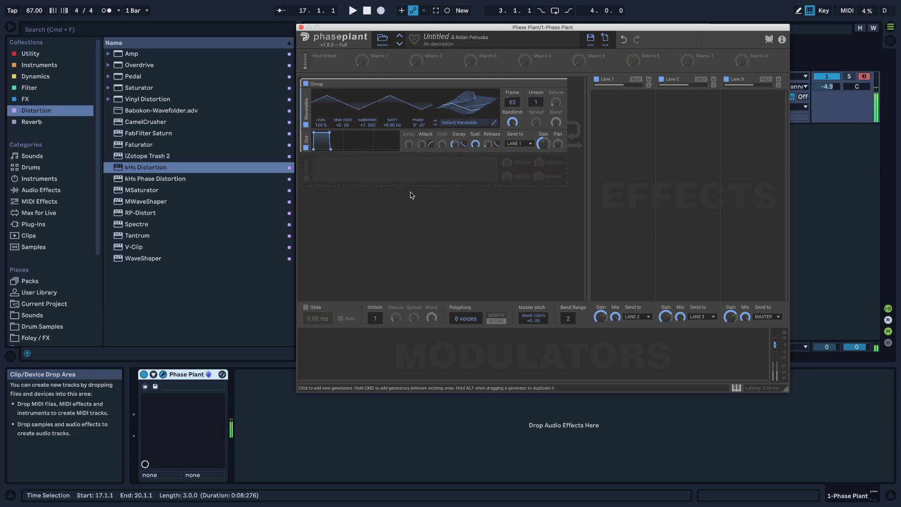
- Add a second Wavetable generator below the output module and set its frame to 143
{"action": "left_click", "coordinate": [431, 176]}
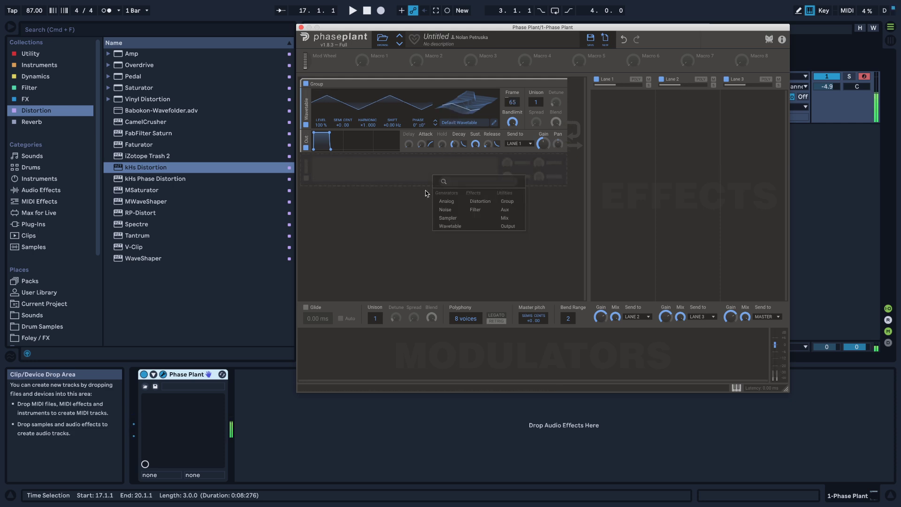
{"action": "left_click", "coordinate": [453, 227]}
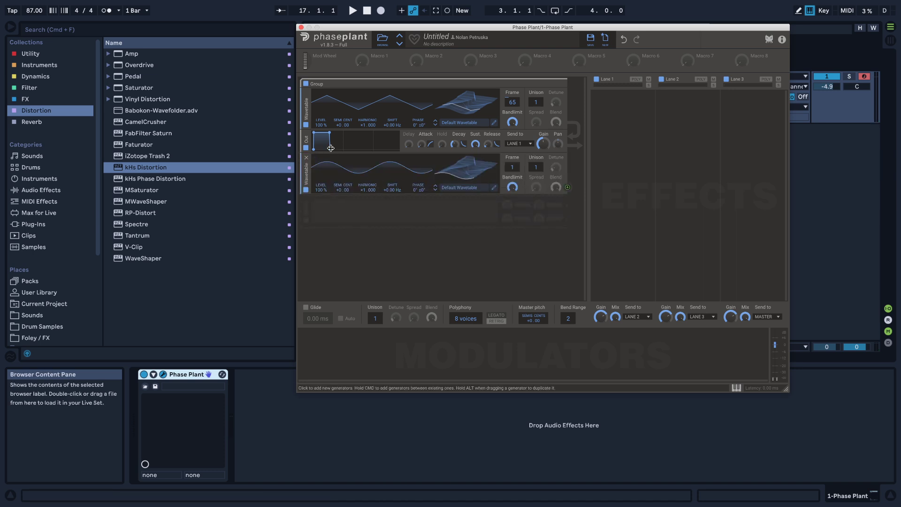
{"action": "left_click_drag", "start_coordinate": [512, 167], "coordinate": [512, 140]}
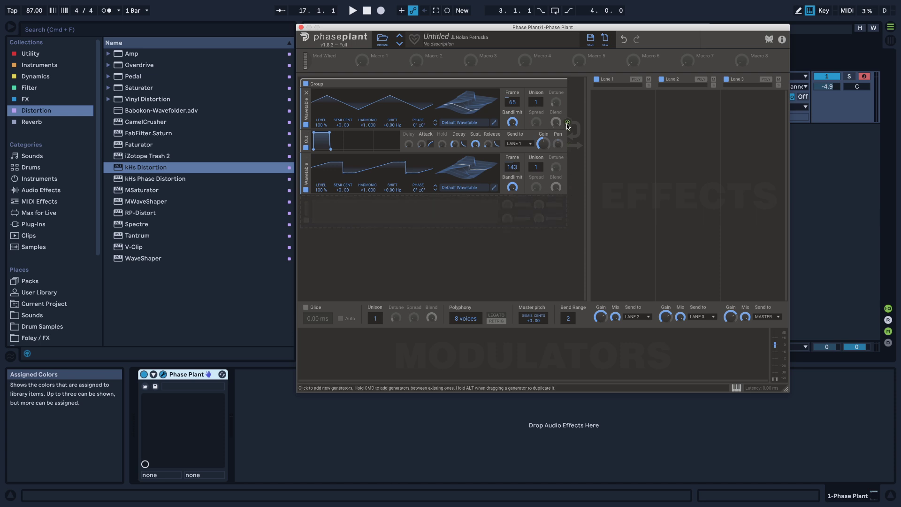
- Modulate the first wavetable's phase with the second wavetable's output and audition it with the frames at 87 and 77
{"action": "left_click", "coordinate": [567, 187]}
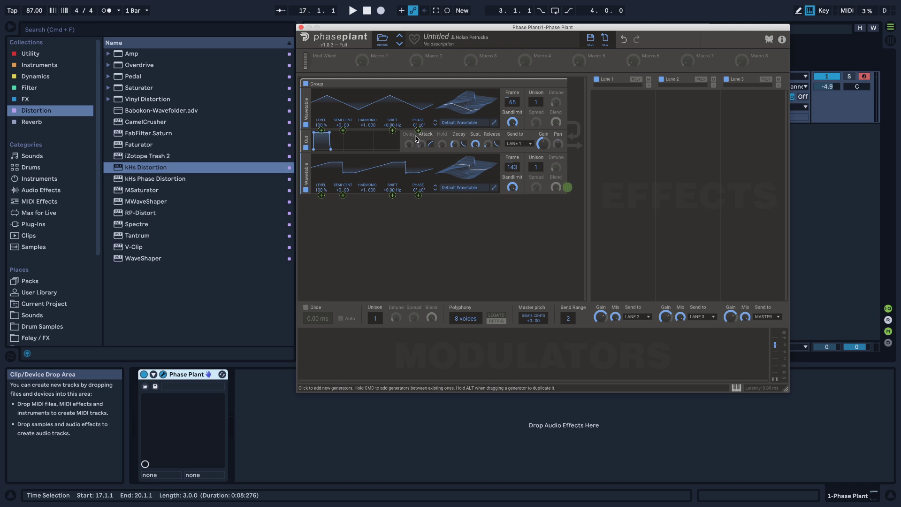
{"action": "left_click_drag", "start_coordinate": [419, 131], "coordinate": [462, 84]}
{"action": "key", "text": "z"}
{"action": "key", "text": "x"}
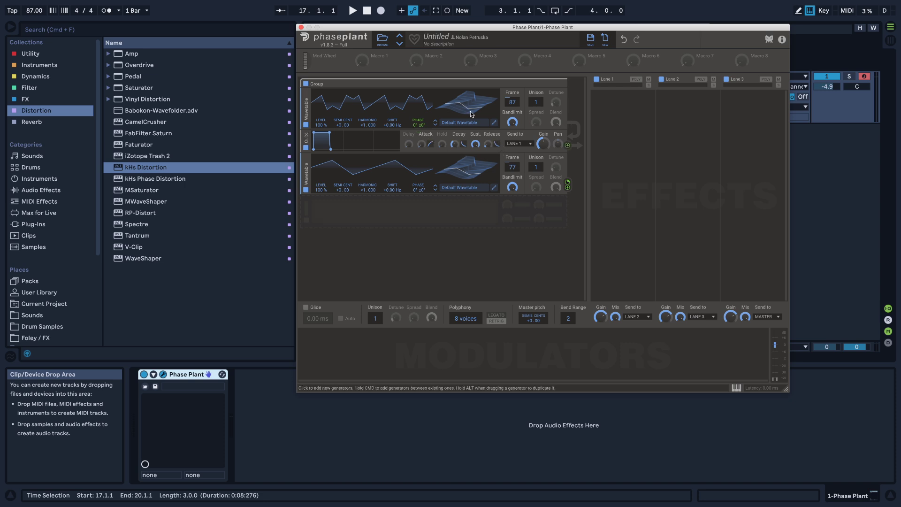
- Open the first generator's Default Wavetable in the Wavetable Editor, go through to frame 256 and apply the Disperse effect
{"action": "left_click", "coordinate": [494, 122]}
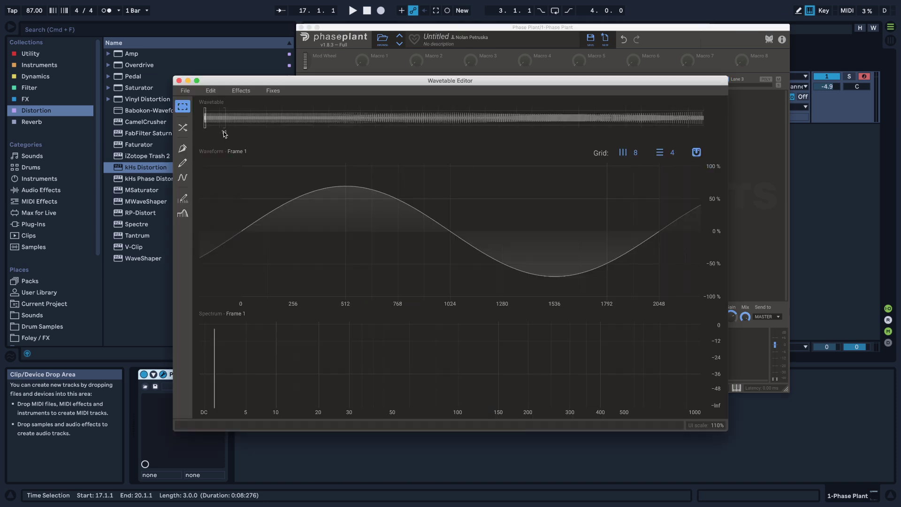
{"action": "left_click_drag", "start_coordinate": [205, 117], "coordinate": [703, 118]}
{"action": "left_click", "coordinate": [241, 90]}
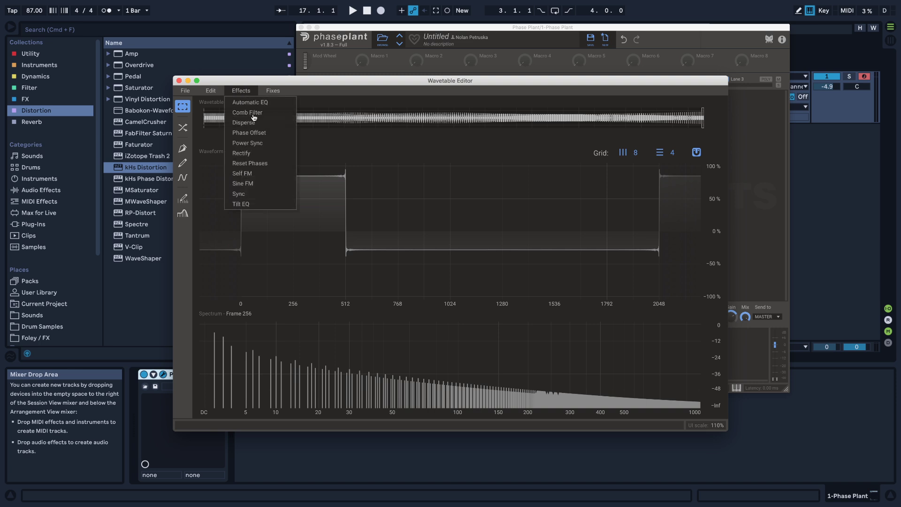
{"action": "left_click", "coordinate": [257, 124]}
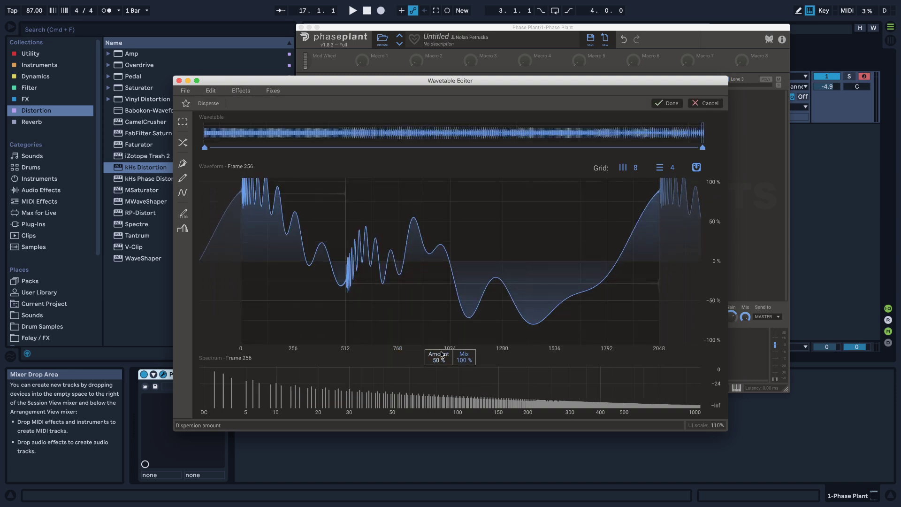
{"action": "left_click", "coordinate": [667, 103]}
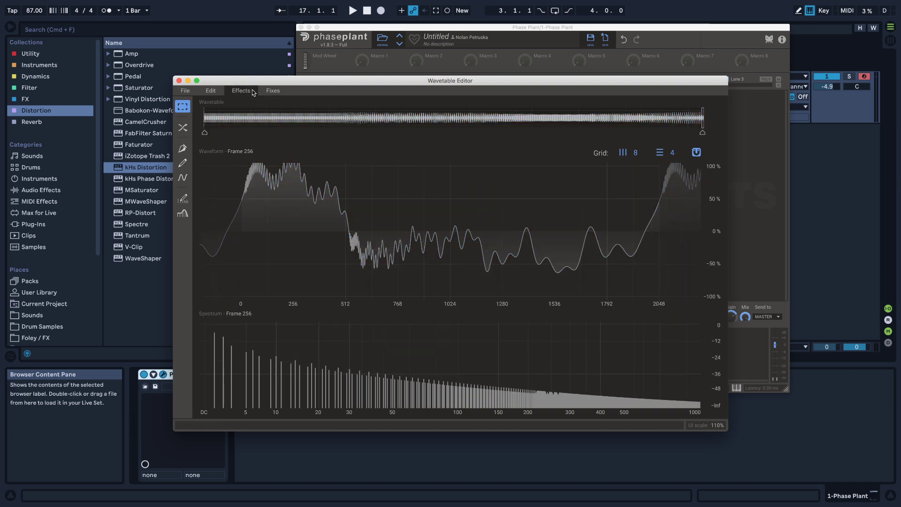
- Apply Disperse to the first generator's wavetable again, close the Wavetable Editor and set the generator's frame to 144
{"action": "left_click", "coordinate": [241, 91]}
{"action": "left_click", "coordinate": [252, 122]}
{"action": "left_click", "coordinate": [667, 103]}
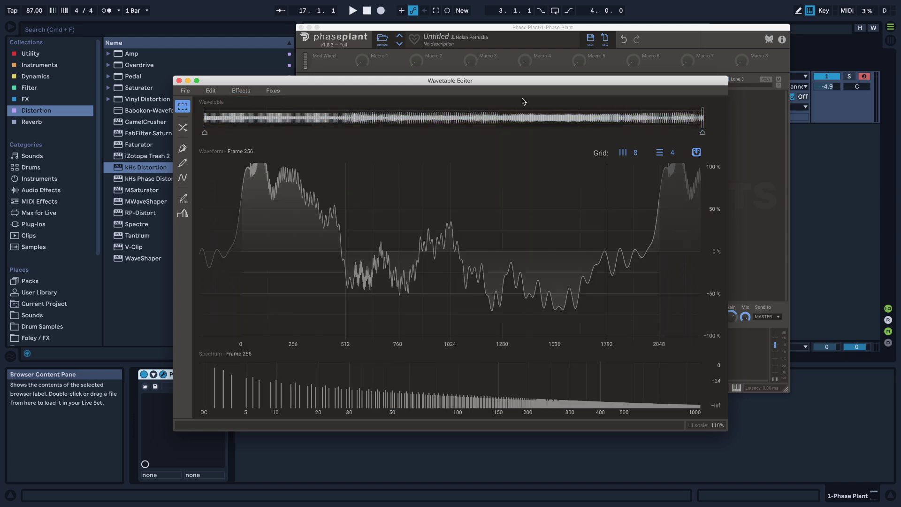
{"action": "left_click", "coordinate": [178, 81]}
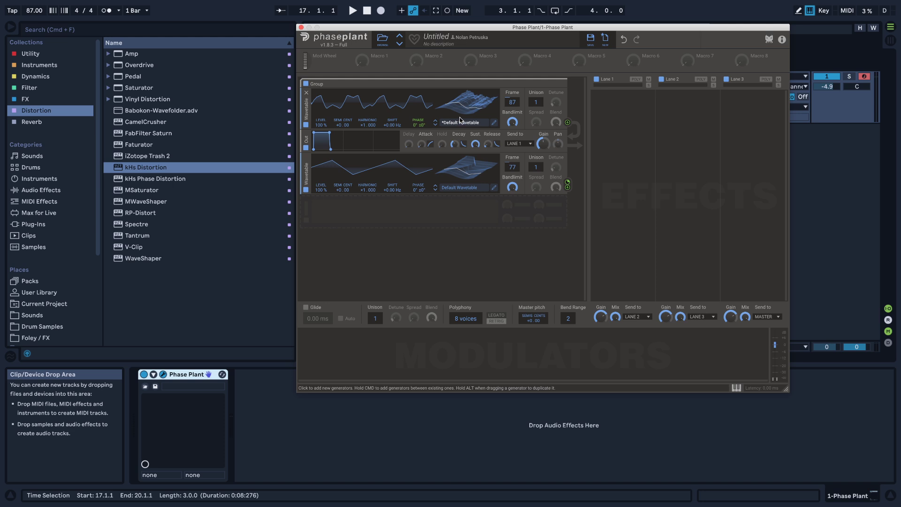
{"action": "left_click_drag", "start_coordinate": [464, 107], "coordinate": [464, 78]}
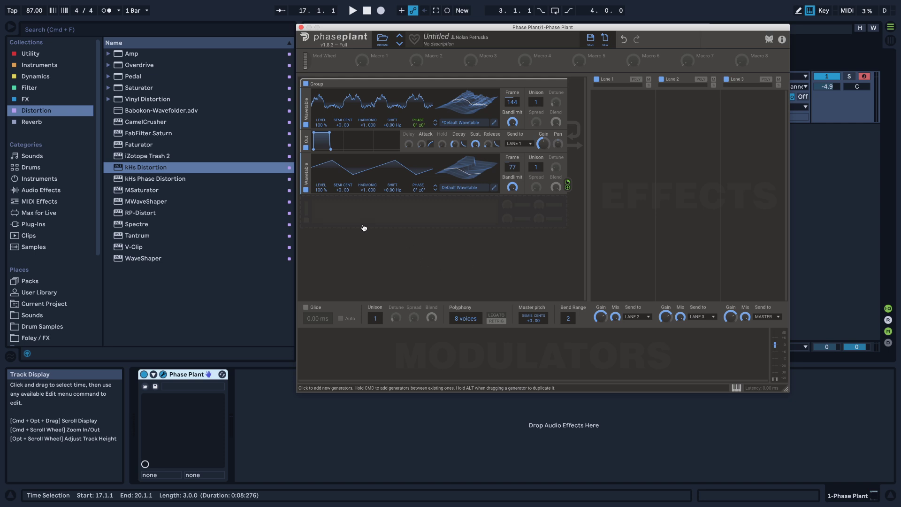
- Add a Distortion effect below the second wavetable with the Foldback type and set the first wavetable's frame to 146
{"action": "left_click", "coordinate": [331, 206]}
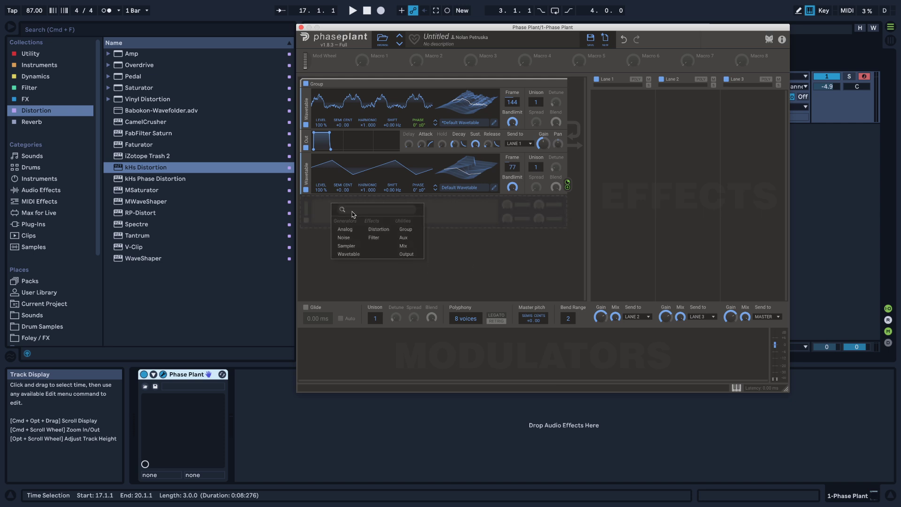
{"action": "left_click", "coordinate": [379, 229]}
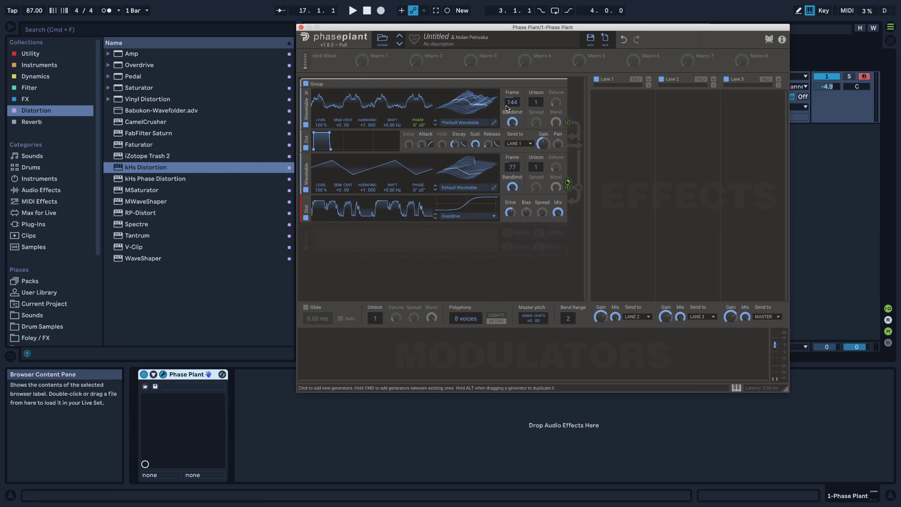
{"action": "left_click_drag", "start_coordinate": [503, 105], "coordinate": [502, 110]}
{"action": "left_click_drag", "start_coordinate": [468, 107], "coordinate": [467, 106]}
{"action": "left_click", "coordinate": [483, 218]}
{"action": "left_click", "coordinate": [471, 234]}
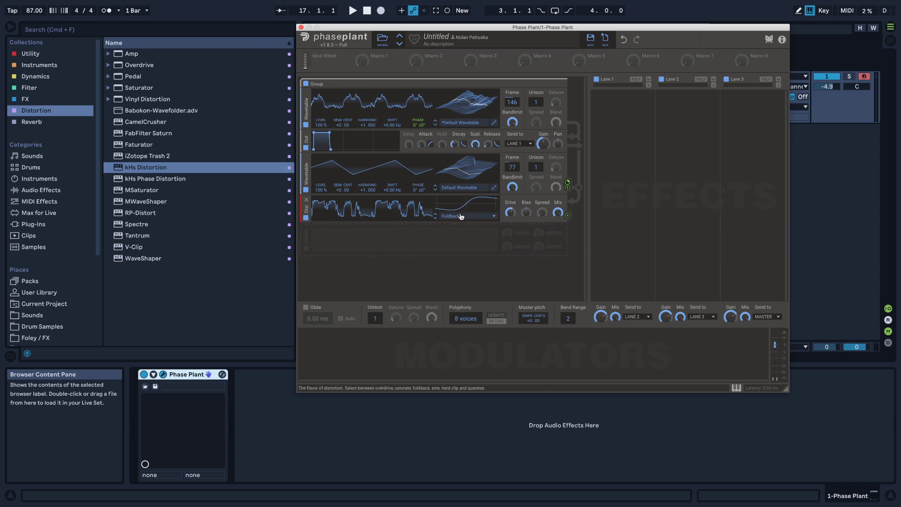
- Route the Distortion module's output to modulate the first wavetable's Semi/Cent pitch
{"action": "left_click", "coordinate": [568, 216]}
{"action": "left_click_drag", "start_coordinate": [361, 136], "coordinate": [390, 132]}
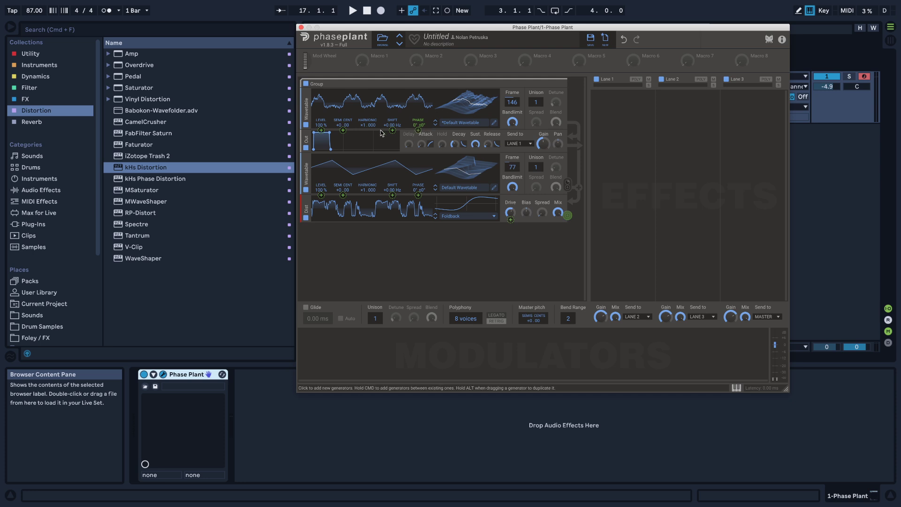
{"action": "left_click", "coordinate": [343, 132]}
{"action": "left_click_drag", "start_coordinate": [343, 131], "coordinate": [343, 110]}
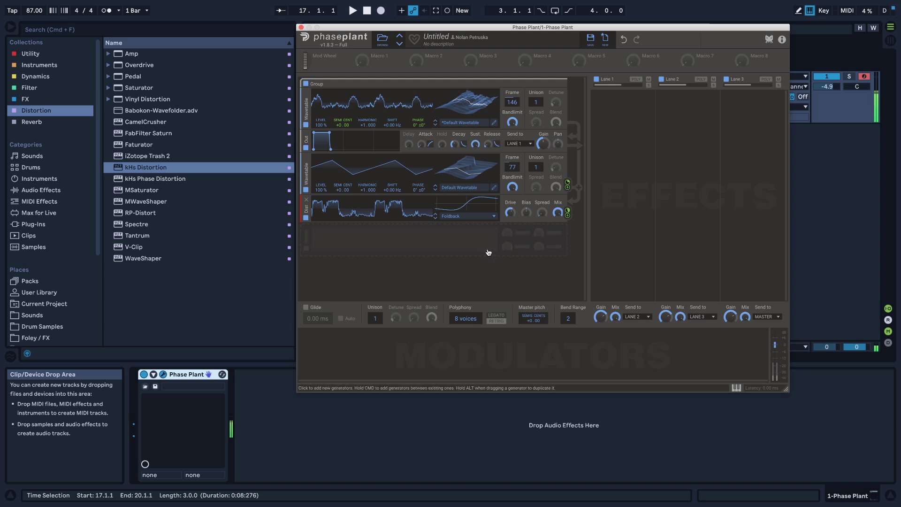
- Adjust the Distortion's bias, then add a Filter module below it and raise the Filter's cutoff
{"action": "mouse_move", "coordinate": [526, 212]}
{"action": "left_mouse_down"}
{"action": "mouse_move", "coordinate": [527, 260]}
{"action": "mouse_move", "coordinate": [530, 217]}
{"action": "left_mouse_up"}
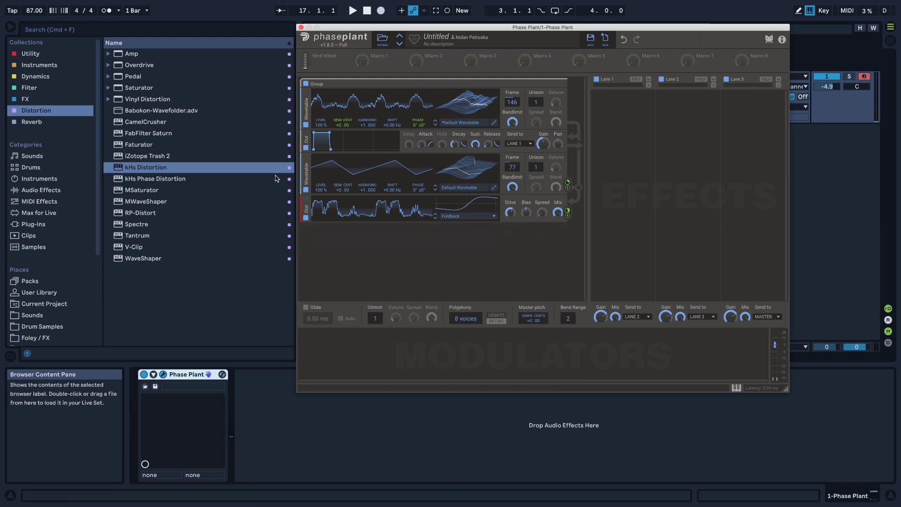
{"action": "left_click", "coordinate": [363, 251]}
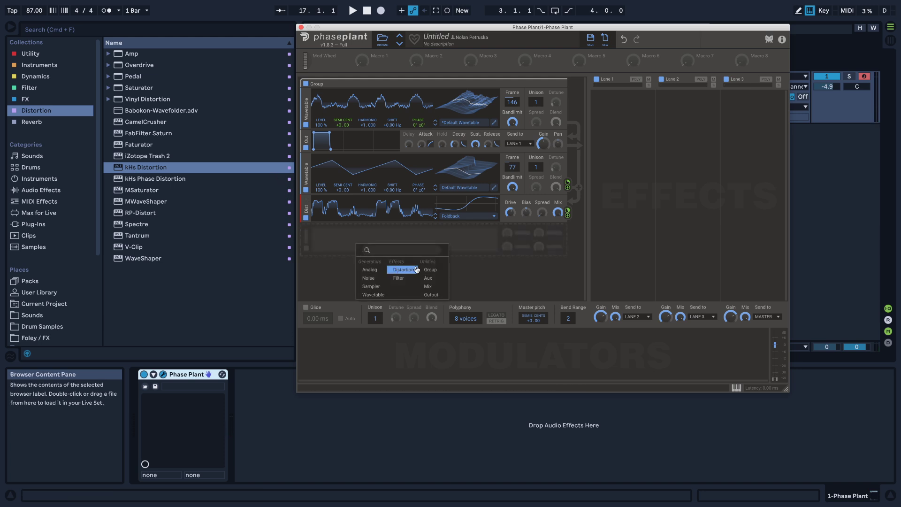
{"action": "left_click", "coordinate": [398, 278]}
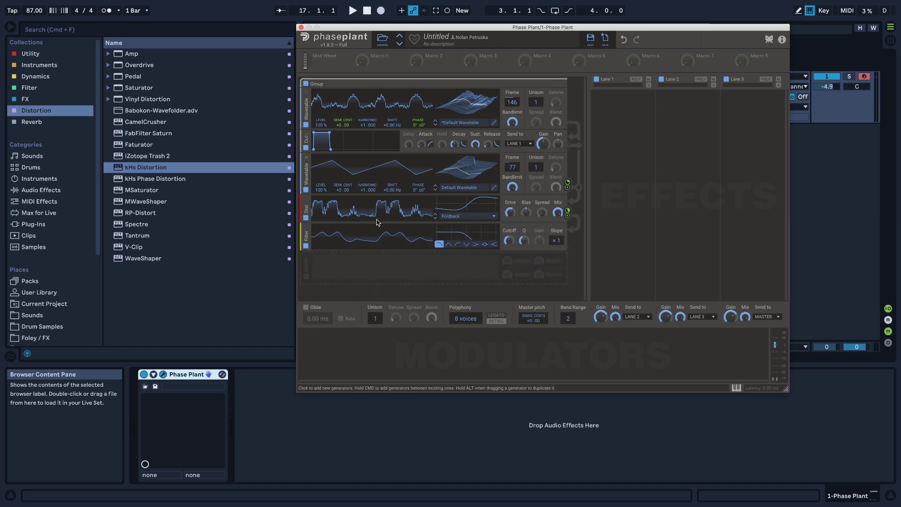
{"action": "left_click_drag", "start_coordinate": [514, 243], "coordinate": [515, 219]}
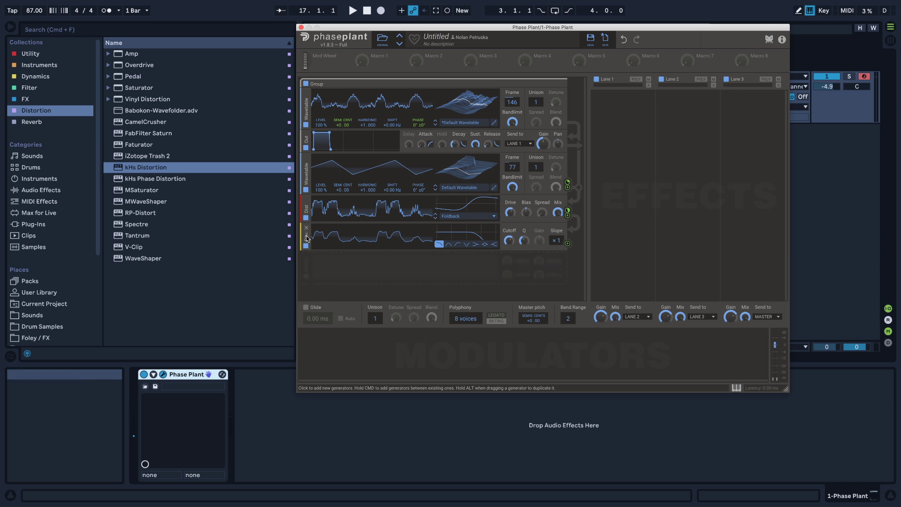
- Try other positions for the Filter and Output modules in the generator chain and return both to their original places
{"action": "left_click_drag", "start_coordinate": [306, 236], "coordinate": [388, 144]}
{"action": "mouse_move", "coordinate": [511, 145]}
{"action": "left_mouse_down"}
{"action": "mouse_move", "coordinate": [510, 155]}
{"action": "mouse_move", "coordinate": [510, 140]}
{"action": "left_mouse_up"}
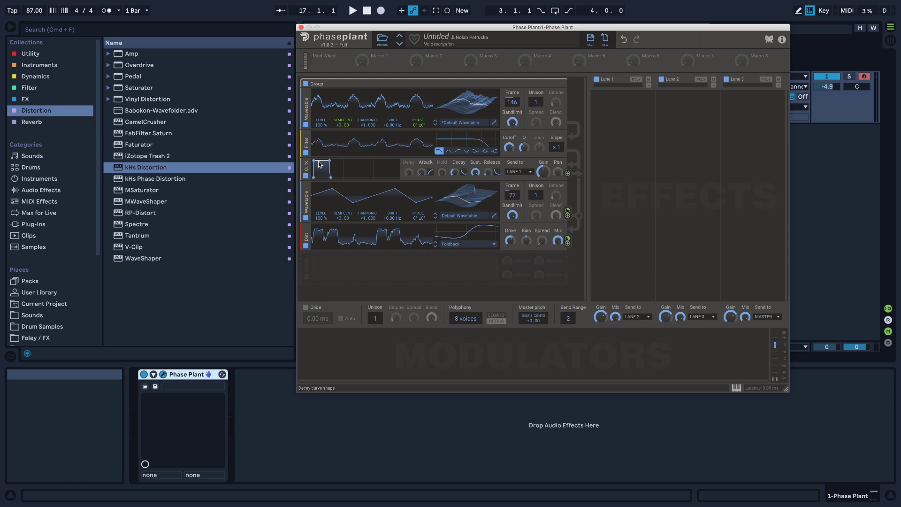
{"action": "left_click_drag", "start_coordinate": [304, 170], "coordinate": [407, 271]}
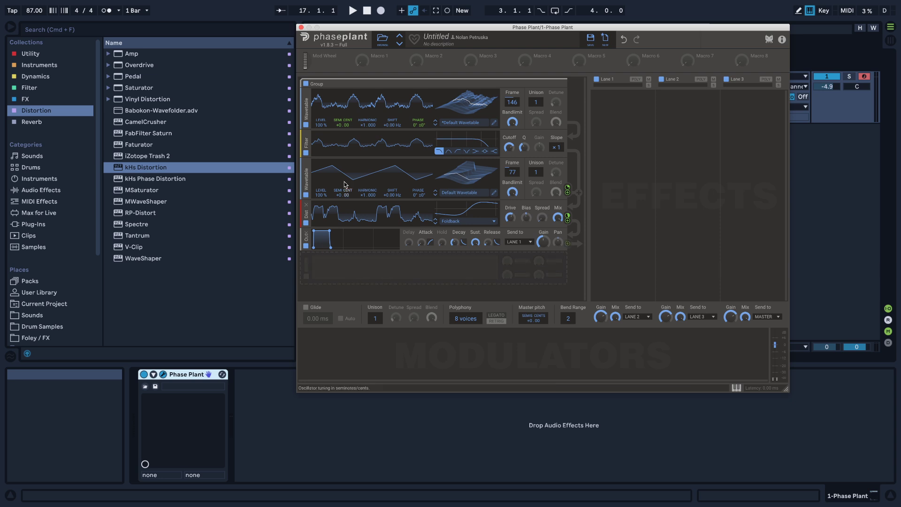
{"action": "left_click_drag", "start_coordinate": [307, 146], "coordinate": [305, 236]}
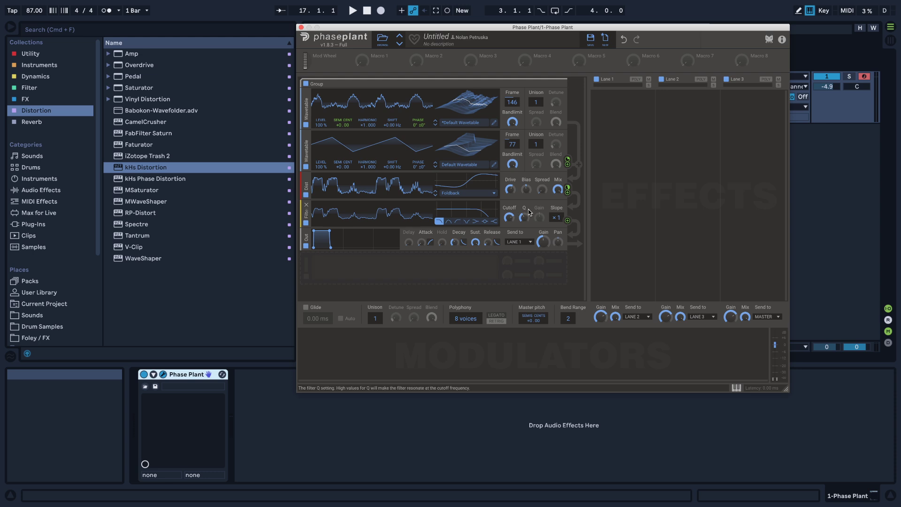
{"action": "left_click_drag", "start_coordinate": [306, 237], "coordinate": [360, 141]}
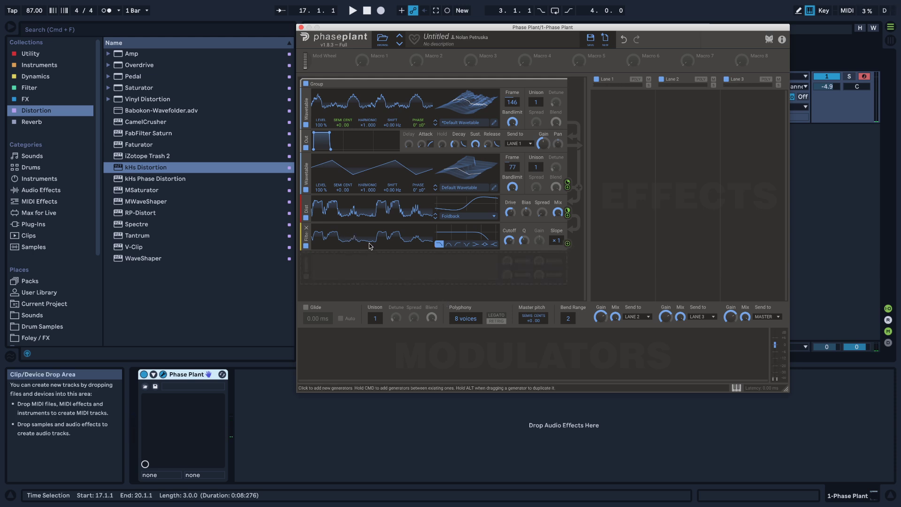
- Raise the Filter module's Q for strong resonance and set its slope to ×2
{"action": "left_click_drag", "start_coordinate": [524, 240], "coordinate": [509, 265]}
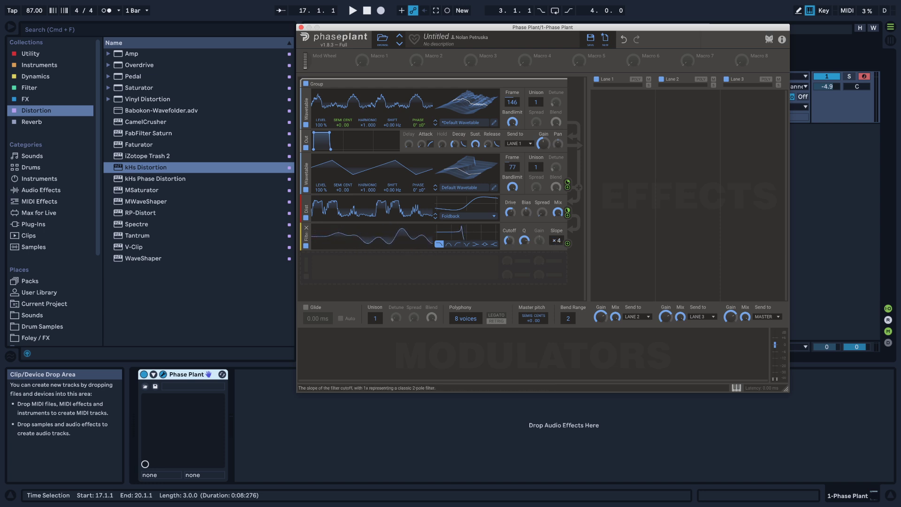
{"action": "left_click_drag", "start_coordinate": [556, 241], "coordinate": [556, 221]}
{"action": "scroll", "coordinate": [556, 241], "scroll_direction": "down", "scroll_amount": 3}
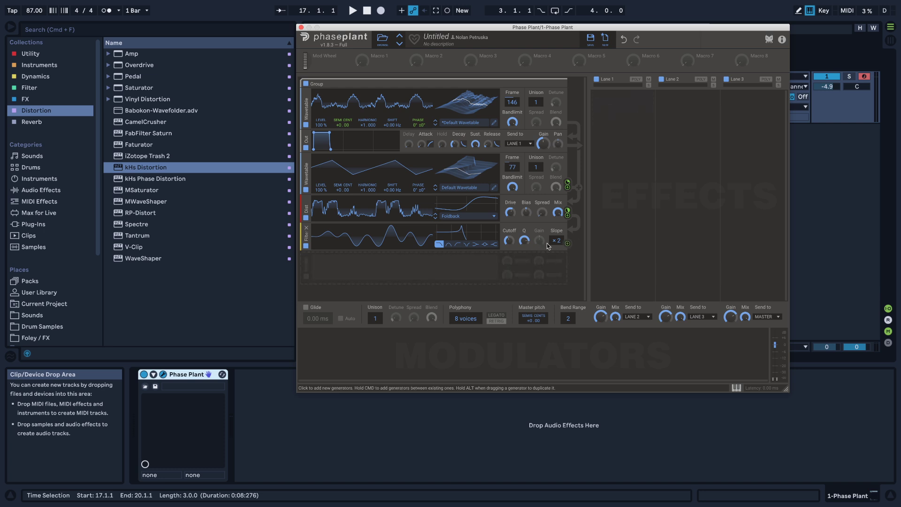
{"action": "scroll", "coordinate": [556, 241], "scroll_direction": "down", "scroll_amount": 1}
{"action": "scroll", "coordinate": [556, 241], "scroll_direction": "up", "scroll_amount": 4}
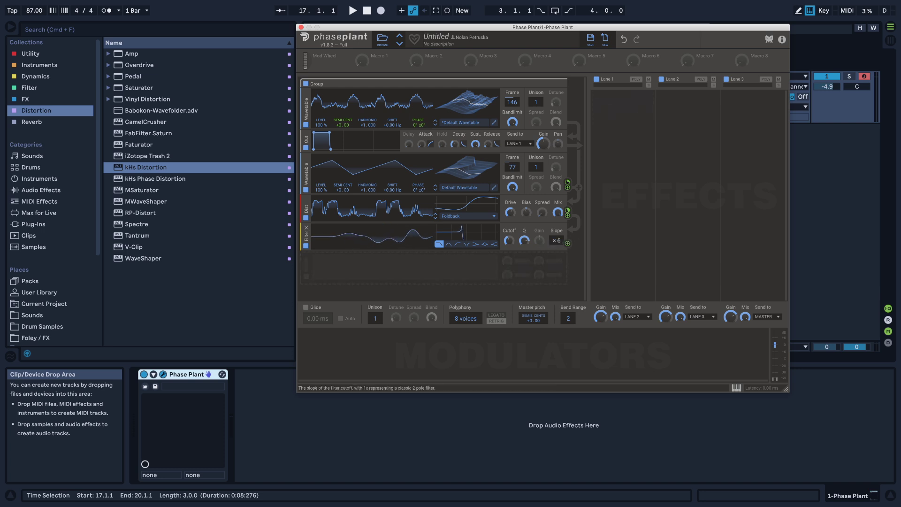
{"action": "scroll", "coordinate": [556, 241], "scroll_direction": "down", "scroll_amount": 4}
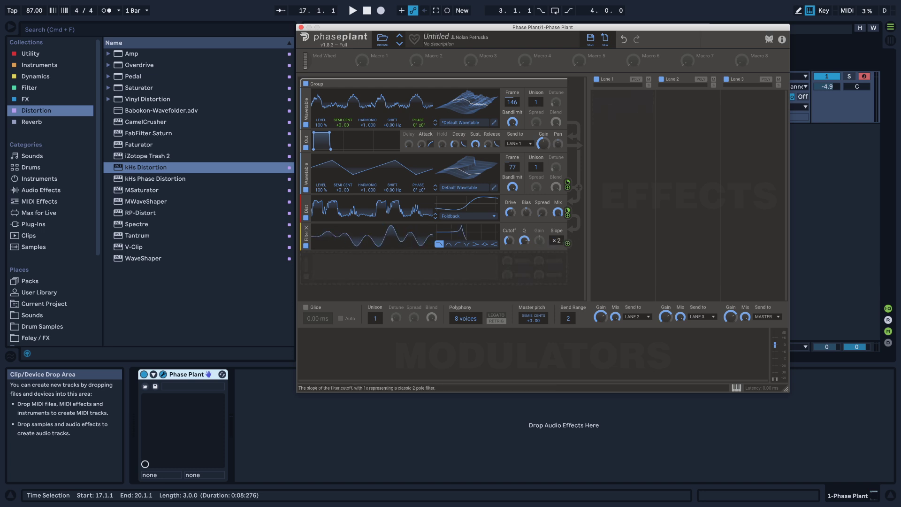
- Sweep the Filter's cutoff and route the Filter's output to modulate the first wavetable's Phase
{"action": "left_click_drag", "start_coordinate": [510, 239], "coordinate": [510, 243]}
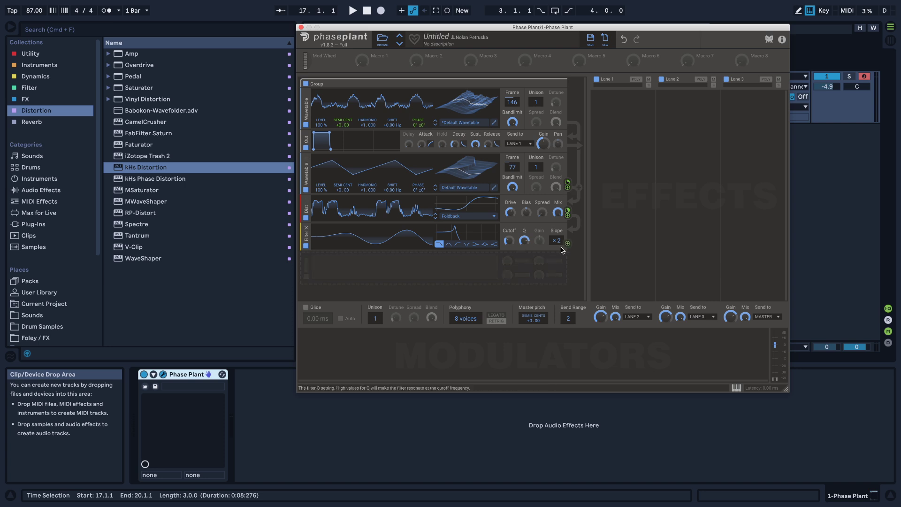
{"action": "mouse_move", "coordinate": [509, 240]}
{"action": "left_mouse_down"}
{"action": "mouse_move", "coordinate": [510, 211]}
{"action": "mouse_move", "coordinate": [509, 230]}
{"action": "left_mouse_up"}
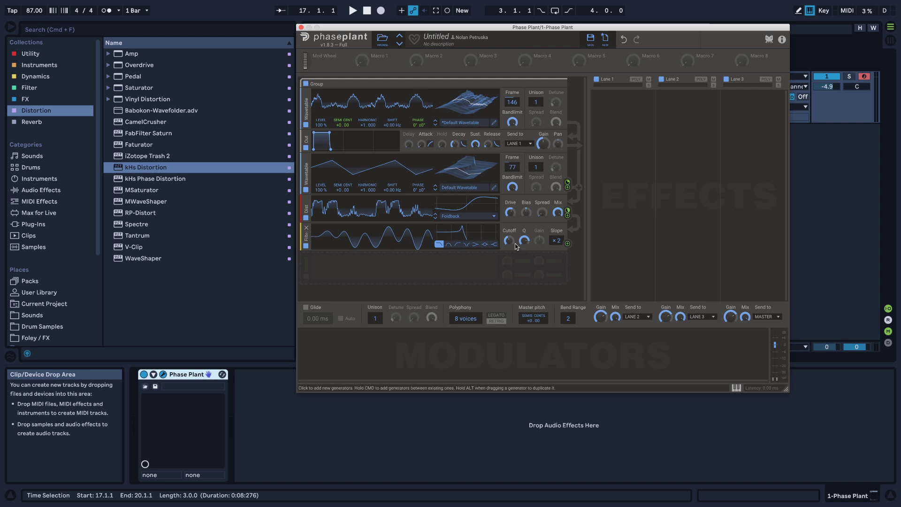
{"action": "left_click_drag", "start_coordinate": [509, 241], "coordinate": [509, 237]}
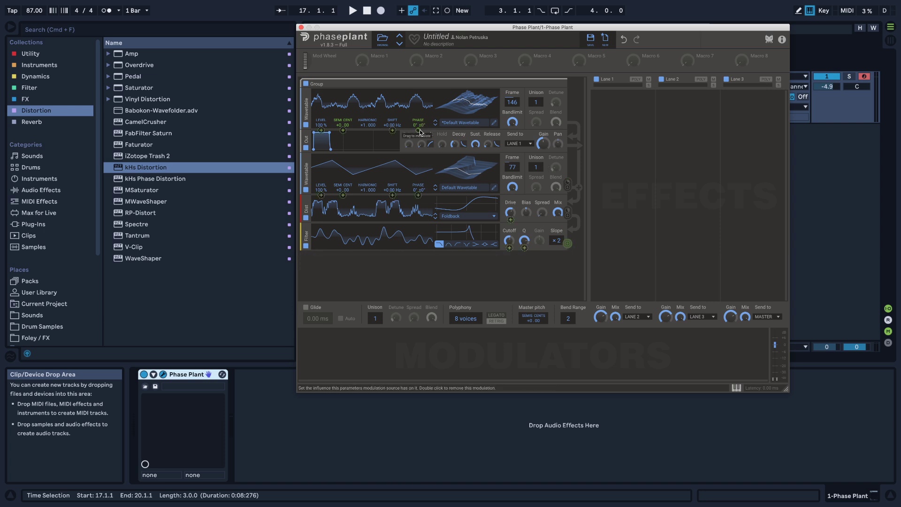
{"action": "left_click_drag", "start_coordinate": [418, 131], "coordinate": [418, 122]}
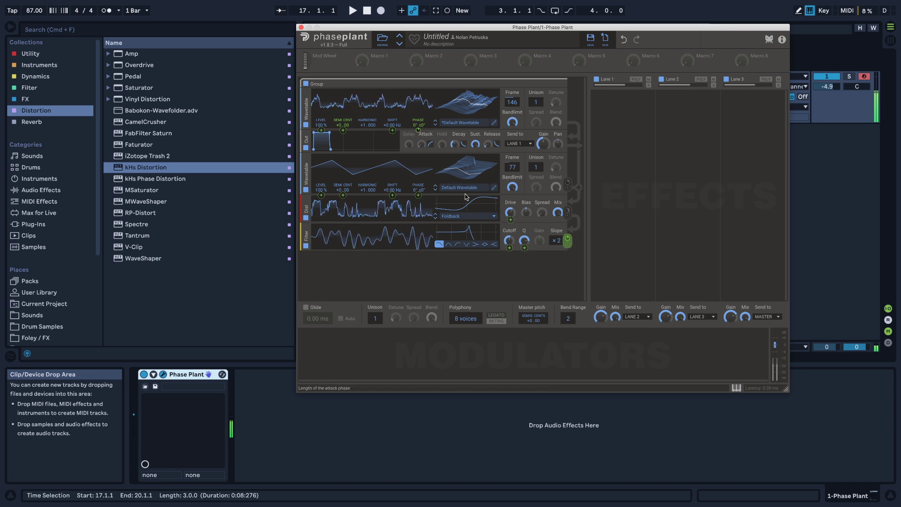
- Play notes while sweeping the Filter's cutoff, lowering the computer keyboard's octave range to C0–D1, and leave the cutoff raised
{"action": "left_click_drag", "start_coordinate": [510, 240], "coordinate": [510, 282]}
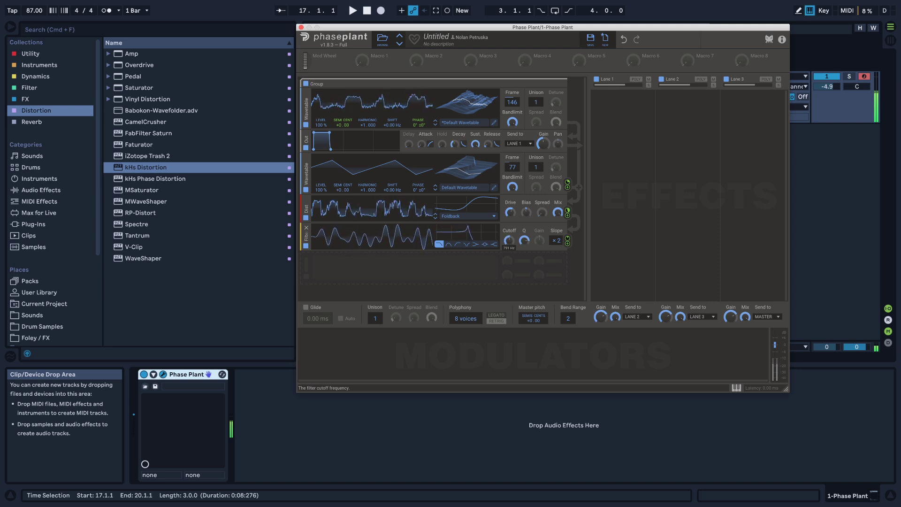
{"action": "left_click_drag", "start_coordinate": [509, 240], "coordinate": [509, 268]}
{"action": "key", "text": "z"}
{"action": "key", "text": "a"}
{"action": "left_click_drag", "start_coordinate": [509, 240], "coordinate": [509, 234]}
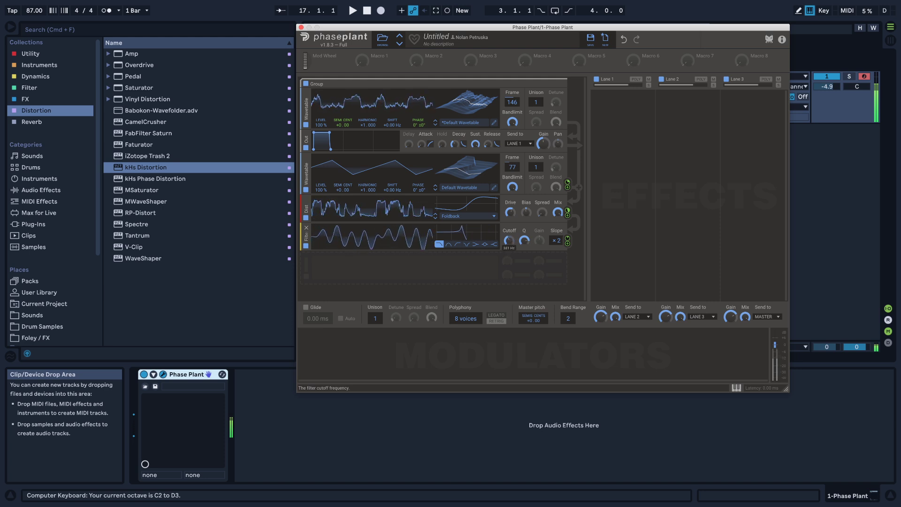
{"action": "key", "text": "z"}
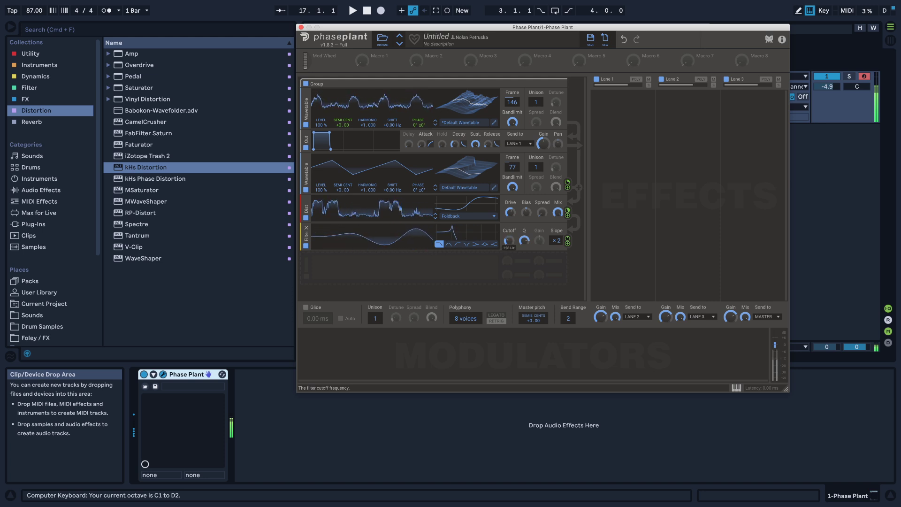
{"action": "key", "text": "z"}
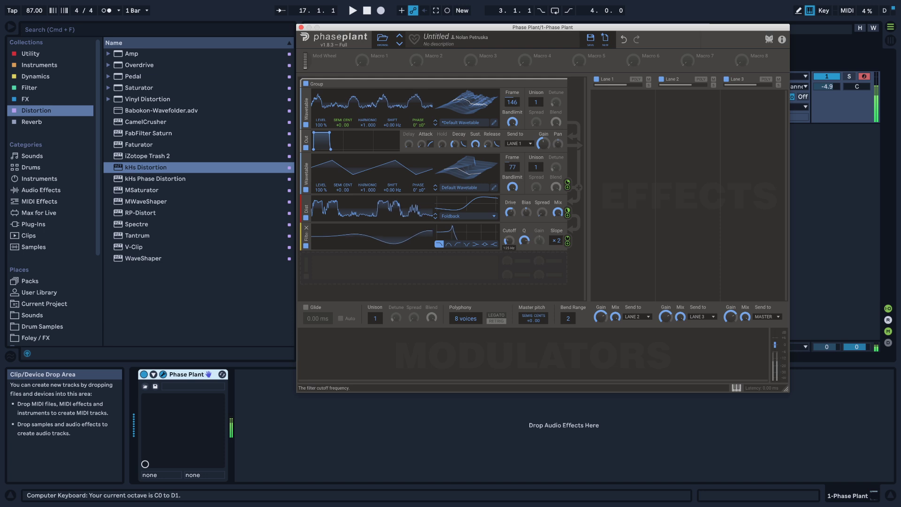
{"action": "left_click_drag", "start_coordinate": [509, 241], "coordinate": [509, 221]}
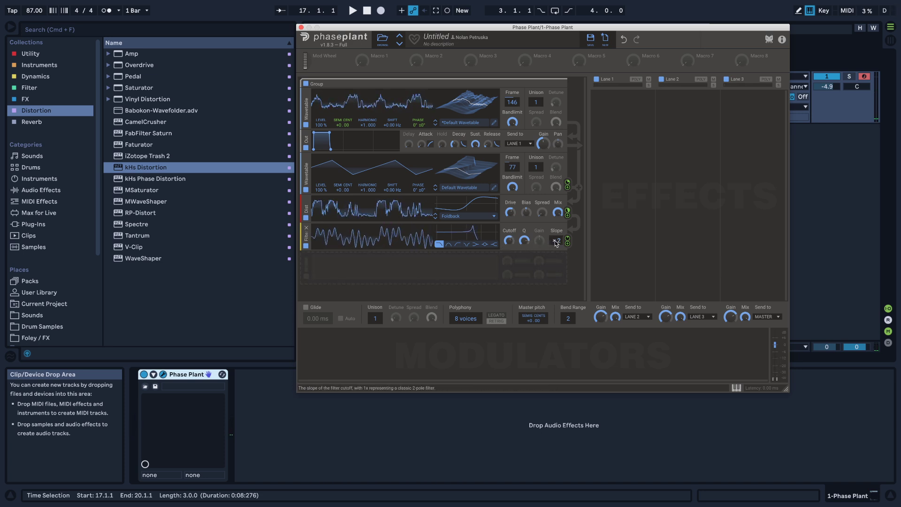
- Adjust the Filter's phase modulation amount and also route the Filter's output to modulate the first wavetable's Shift
{"action": "left_click_drag", "start_coordinate": [568, 239], "coordinate": [568, 242]}
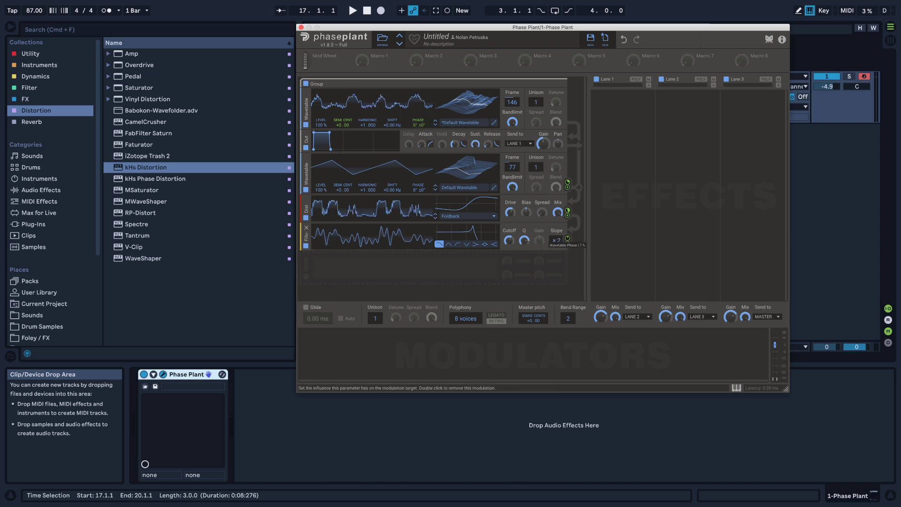
{"action": "left_click", "coordinate": [567, 243]}
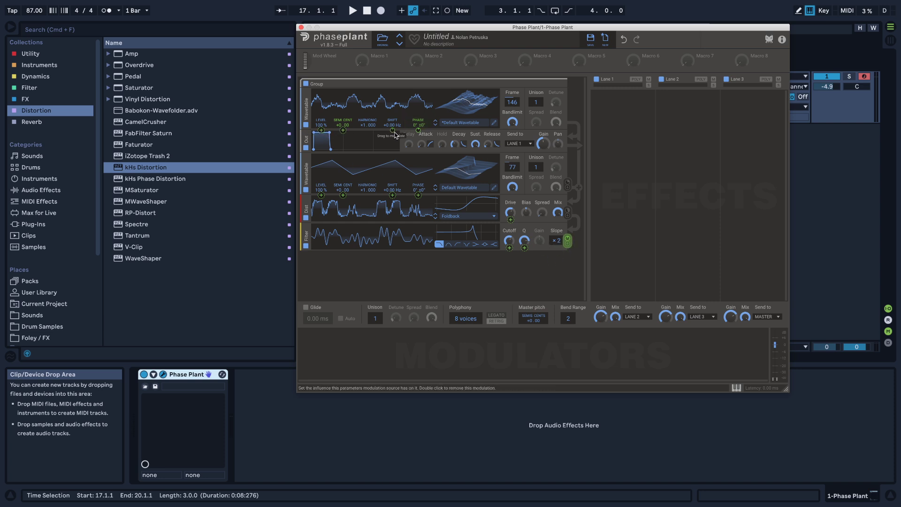
{"action": "left_click_drag", "start_coordinate": [394, 131], "coordinate": [392, 121]}
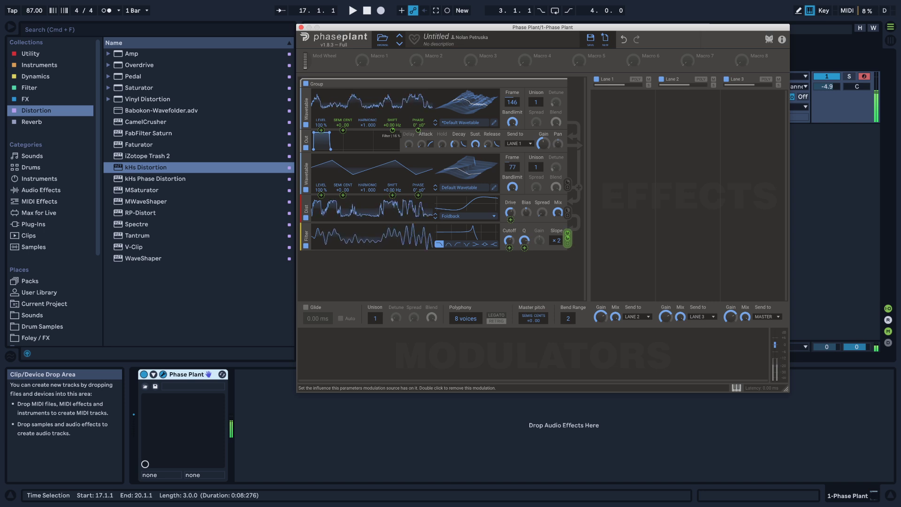
{"action": "left_click", "coordinate": [493, 262]}
{"action": "mouse_move", "coordinate": [509, 240]}
{"action": "left_mouse_down"}
{"action": "mouse_move", "coordinate": [509, 268]}
{"action": "mouse_move", "coordinate": [509, 240]}
{"action": "left_mouse_up"}
{"action": "left_click_drag", "start_coordinate": [568, 238], "coordinate": [568, 249]}
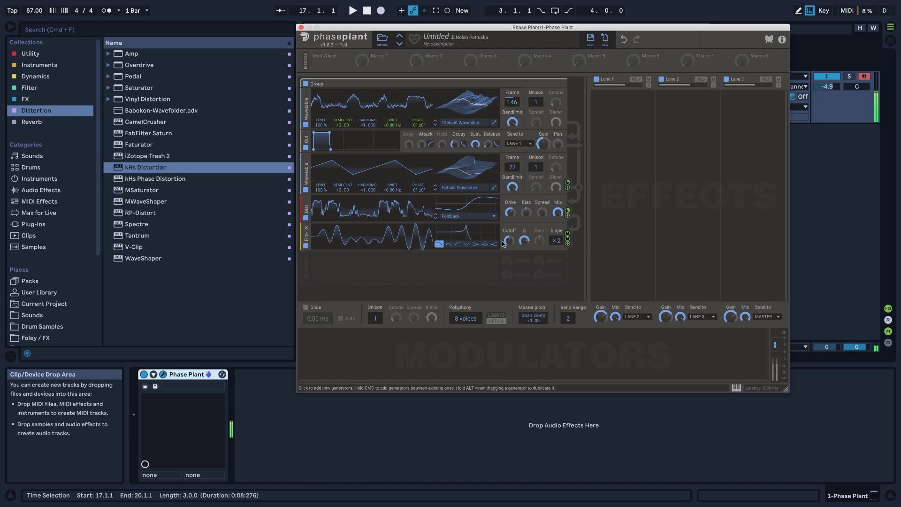
- Sweep the Filter's cutoff and the Distortion's bias to vary the modulation, ending with a higher cutoff
{"action": "mouse_move", "coordinate": [509, 241]}
{"action": "left_mouse_down"}
{"action": "mouse_move", "coordinate": [510, 261]}
{"action": "mouse_move", "coordinate": [508, 242]}
{"action": "left_mouse_up"}
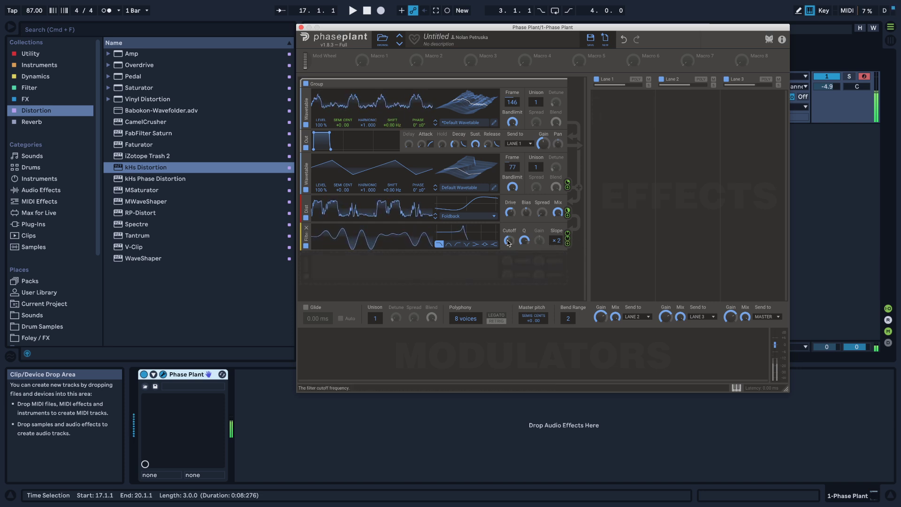
{"action": "left_click_drag", "start_coordinate": [509, 241], "coordinate": [508, 248]}
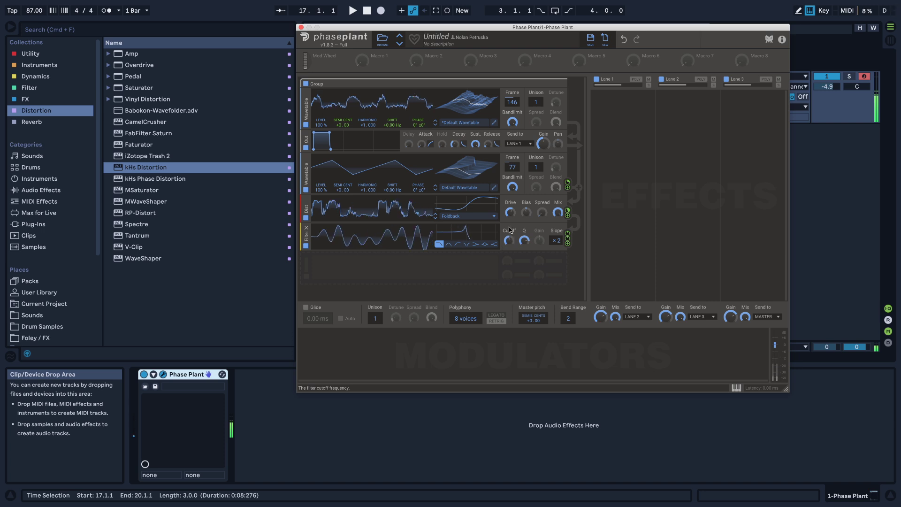
{"action": "mouse_move", "coordinate": [526, 213]}
{"action": "left_mouse_down"}
{"action": "mouse_move", "coordinate": [525, 227]}
{"action": "mouse_move", "coordinate": [526, 207]}
{"action": "left_mouse_up"}
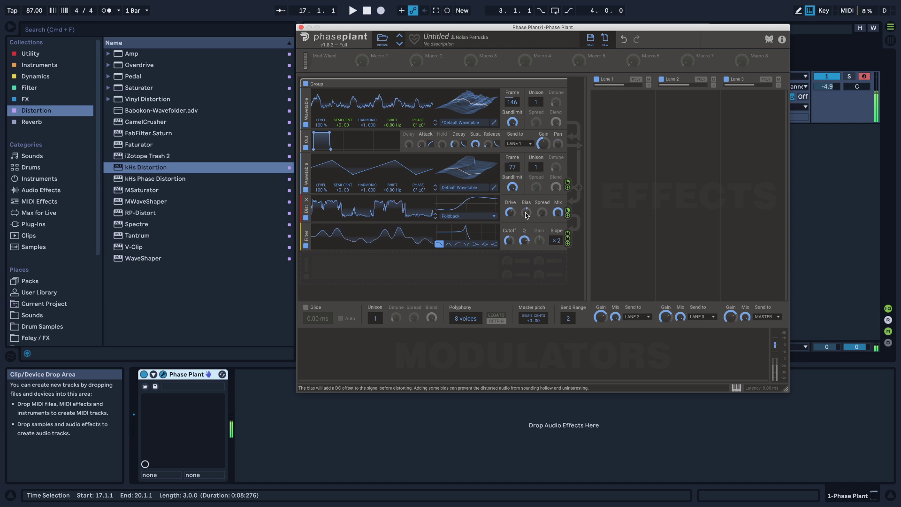
{"action": "mouse_move", "coordinate": [509, 240]}
{"action": "left_mouse_down"}
{"action": "mouse_move", "coordinate": [509, 248]}
{"action": "mouse_move", "coordinate": [509, 220]}
{"action": "mouse_move", "coordinate": [509, 231]}
{"action": "mouse_move", "coordinate": [524, 230]}
{"action": "mouse_move", "coordinate": [509, 237]}
{"action": "left_mouse_up"}
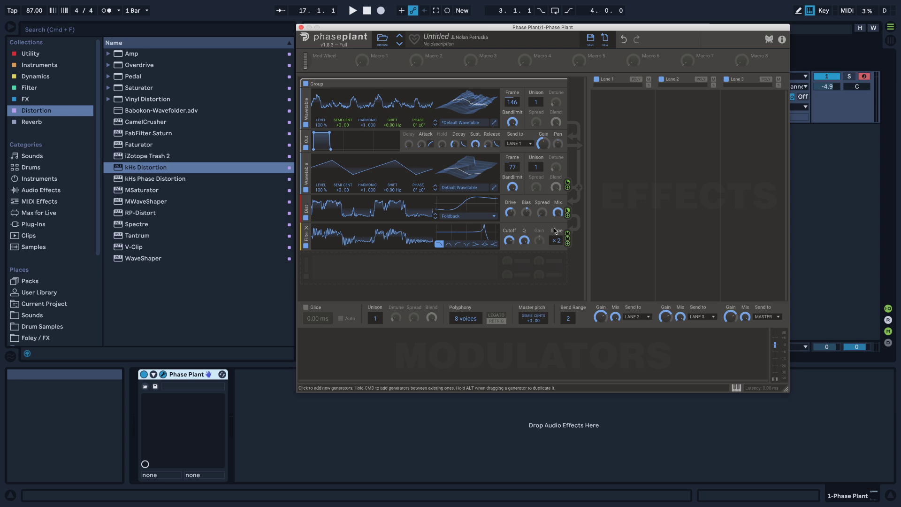
- Move the Phase Plant window up to the upper edge of the screen
{"action": "left_click_drag", "start_coordinate": [681, 27], "coordinate": [607, 30]}
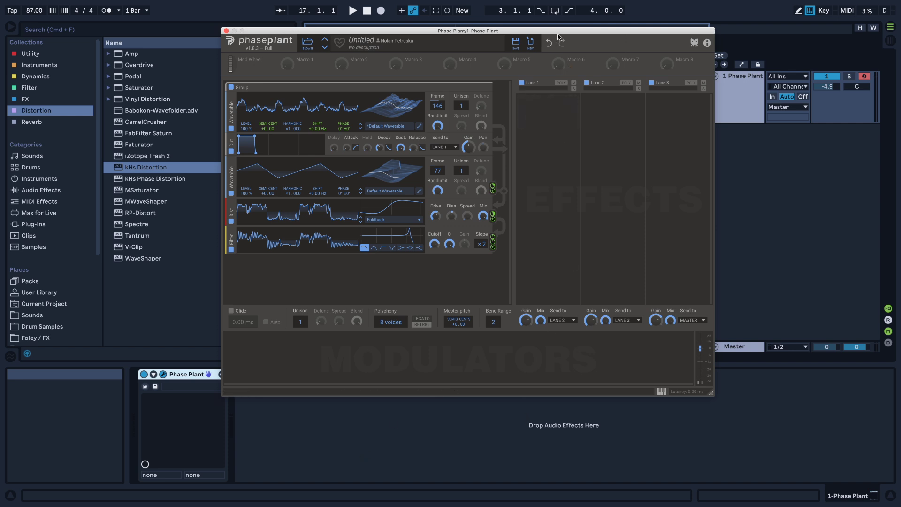
{"action": "left_click_drag", "start_coordinate": [563, 33], "coordinate": [578, 6]}
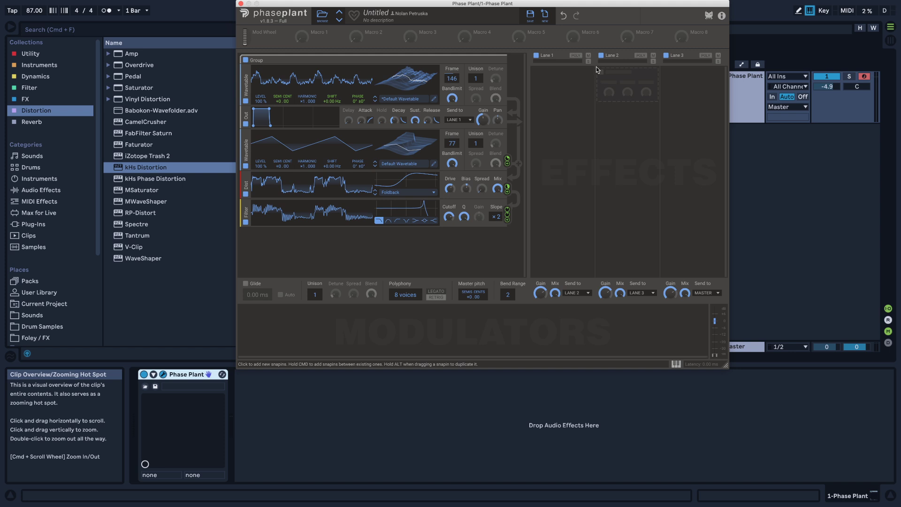
- Try a Filter effect with raised Q in Lane 1 and remove it
{"action": "left_click", "coordinate": [560, 76]}
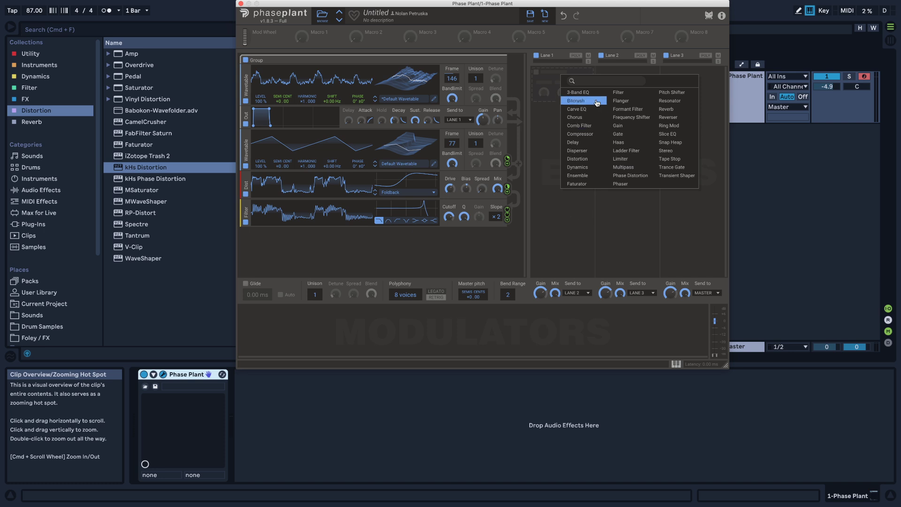
{"action": "left_click", "coordinate": [618, 93]}
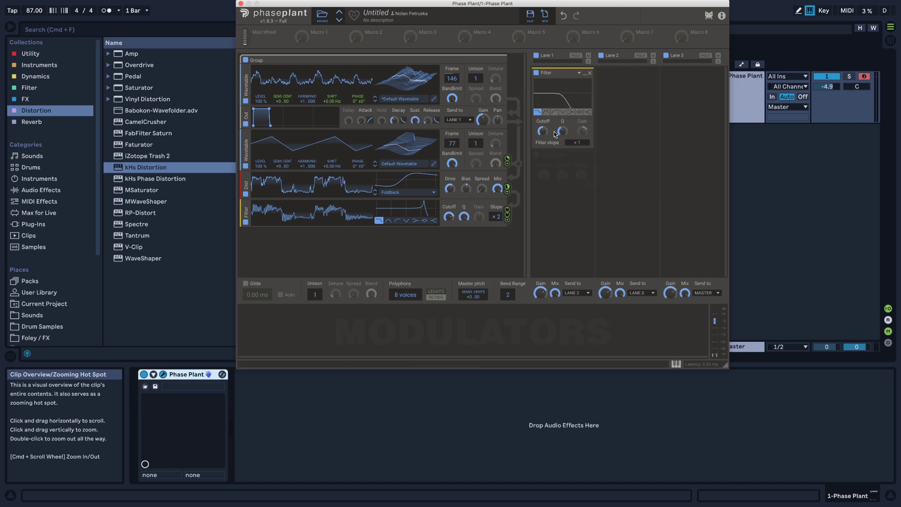
{"action": "mouse_move", "coordinate": [563, 131]}
{"action": "left_mouse_down"}
{"action": "mouse_move", "coordinate": [543, 121]}
{"action": "mouse_move", "coordinate": [563, 123]}
{"action": "left_mouse_up"}
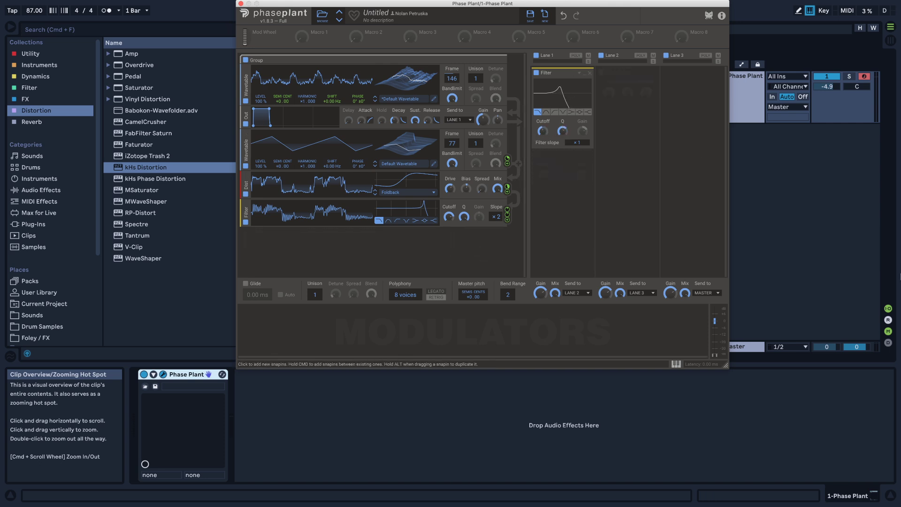
{"action": "left_click", "coordinate": [590, 73]}
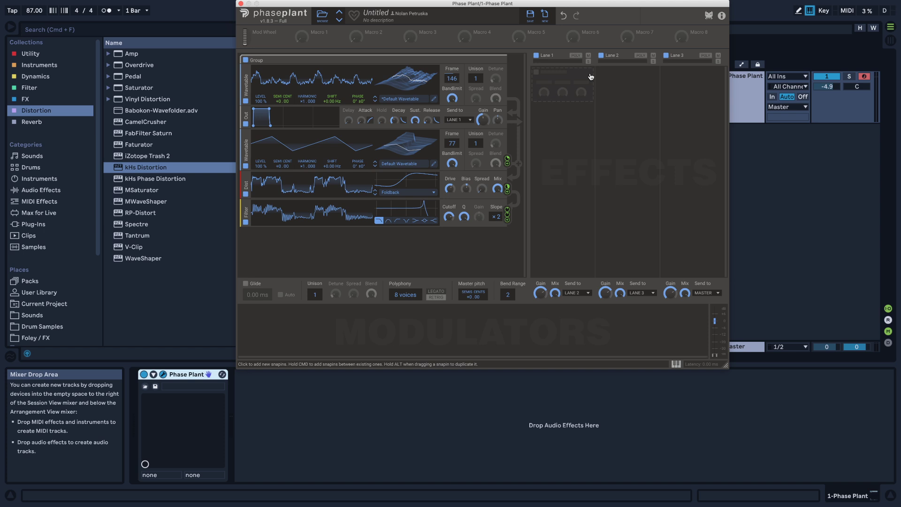
- Try a Distortion effect in Lane 1 with duplicated copies stacked below it, and remove them all
{"action": "mouse_move", "coordinate": [572, 104]}
{"action": "left_mouse_down"}
{"action": "mouse_move", "coordinate": [608, 94]}
{"action": "mouse_move", "coordinate": [555, 142]}
{"action": "mouse_move", "coordinate": [563, 100]}
{"action": "left_mouse_up"}
{"action": "left_click", "coordinate": [566, 88]}
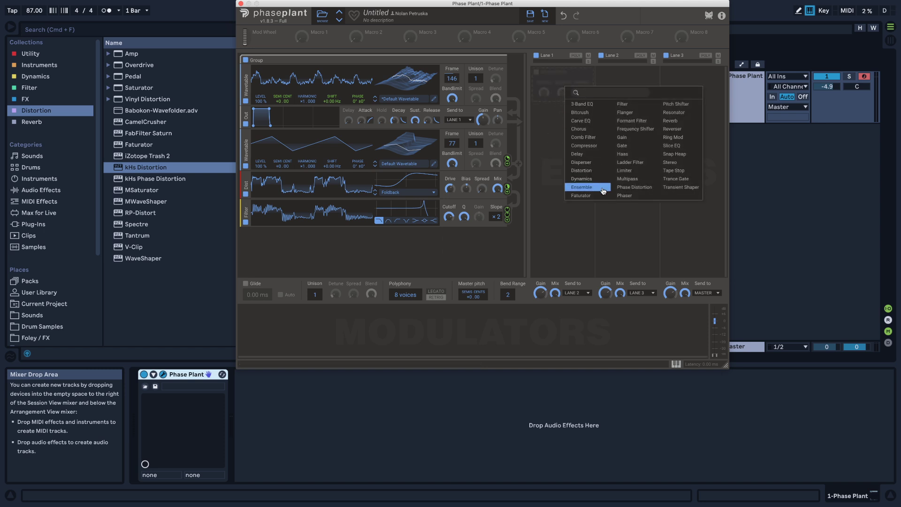
{"action": "left_click", "coordinate": [582, 170]}
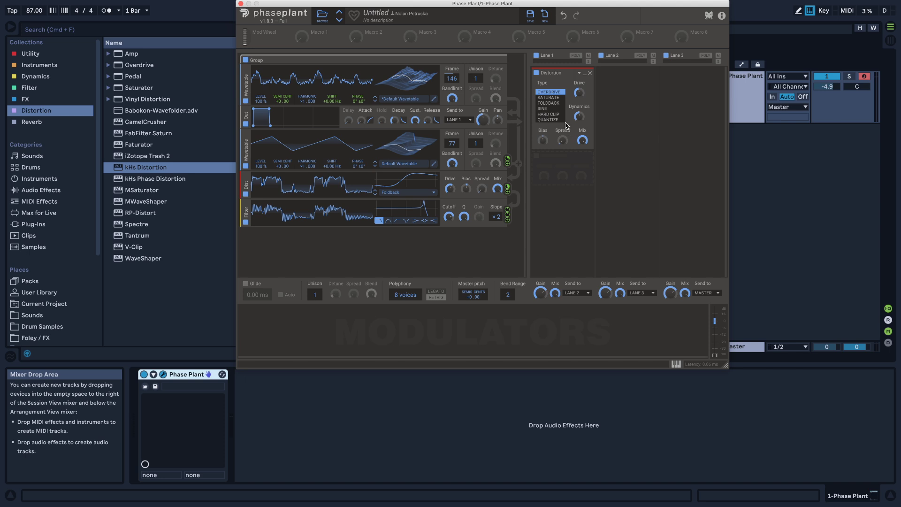
{"action": "left_click_drag", "start_coordinate": [555, 69], "coordinate": [563, 262]}
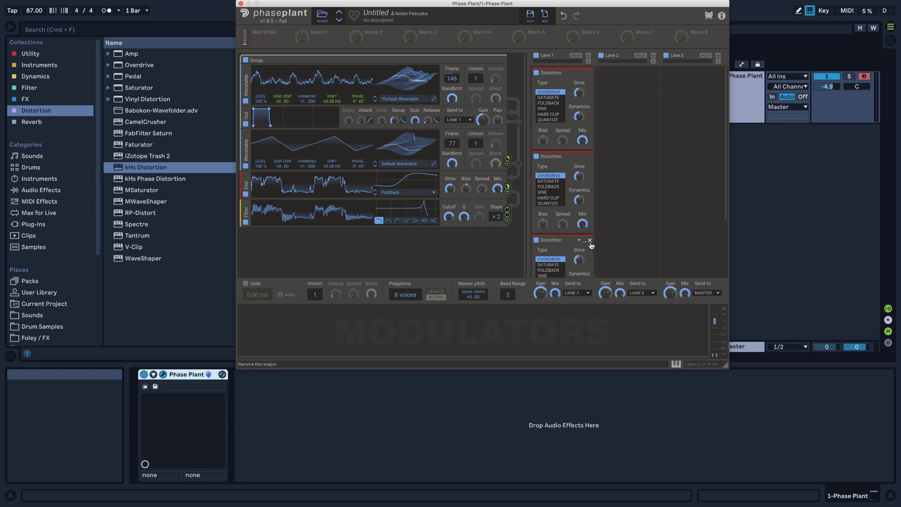
{"action": "left_click", "coordinate": [591, 240]}
{"action": "left_click", "coordinate": [590, 158]}
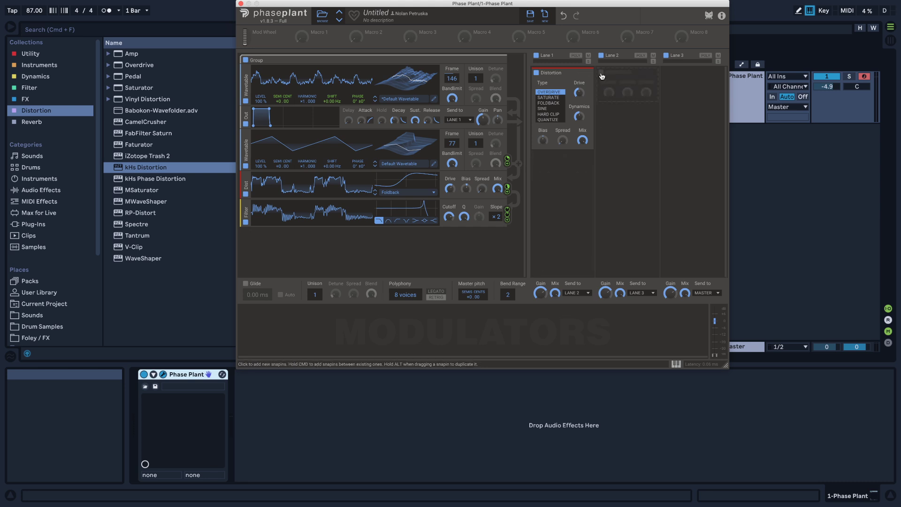
{"action": "left_click", "coordinate": [590, 73]}
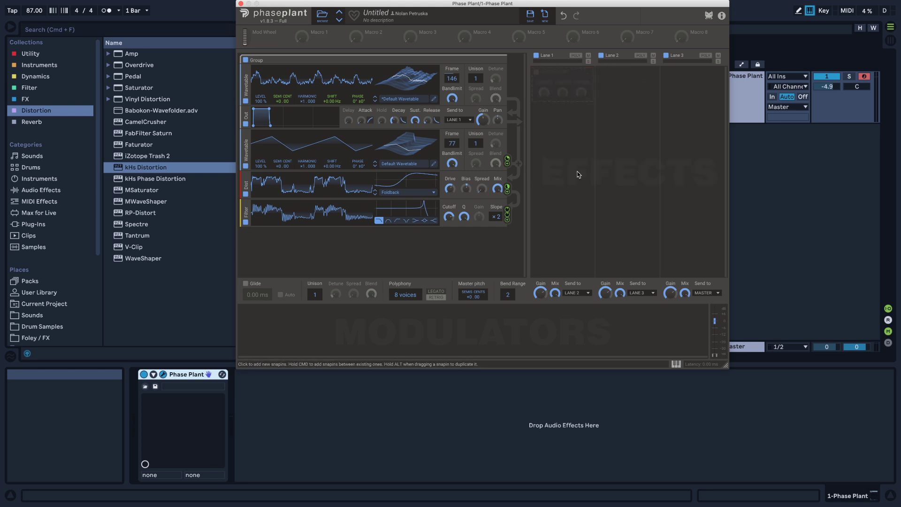
- Add a Faturator to Lane 1, adjust its Drive, and set the generator Filter's cutoff to about 2.24 kHz
{"action": "left_click", "coordinate": [565, 90]}
{"action": "left_click", "coordinate": [554, 86]}
{"action": "left_click", "coordinate": [536, 74]}
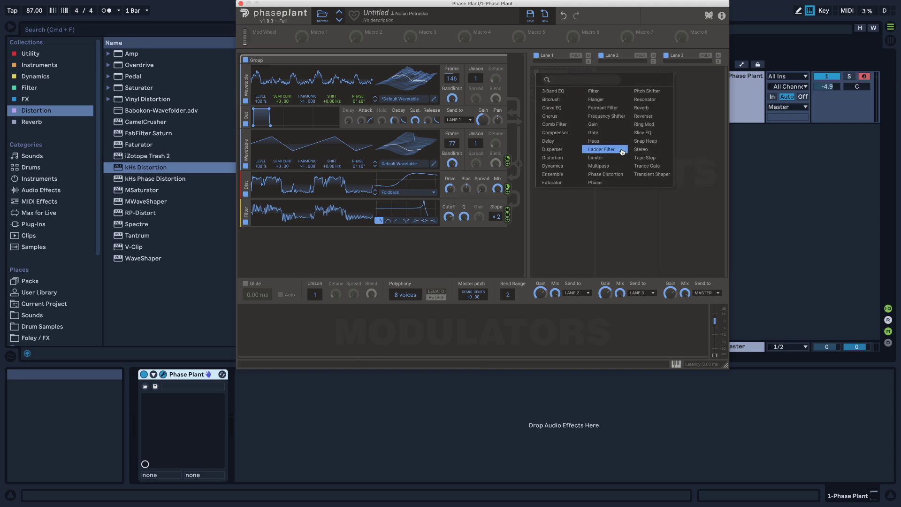
{"action": "left_click", "coordinate": [565, 184]}
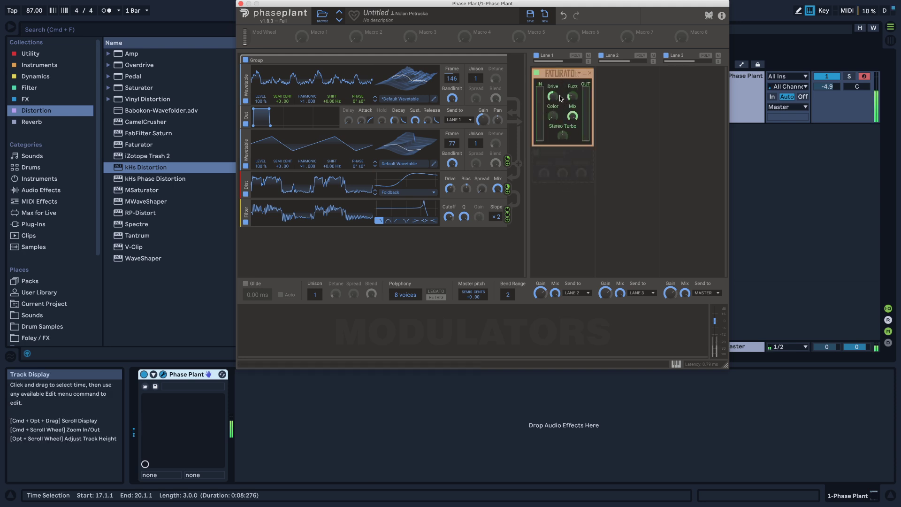
{"action": "mouse_move", "coordinate": [555, 96]}
{"action": "left_mouse_down"}
{"action": "mouse_move", "coordinate": [572, 132]}
{"action": "mouse_move", "coordinate": [572, 92]}
{"action": "mouse_move", "coordinate": [553, 116]}
{"action": "mouse_move", "coordinate": [553, 81]}
{"action": "left_mouse_up"}
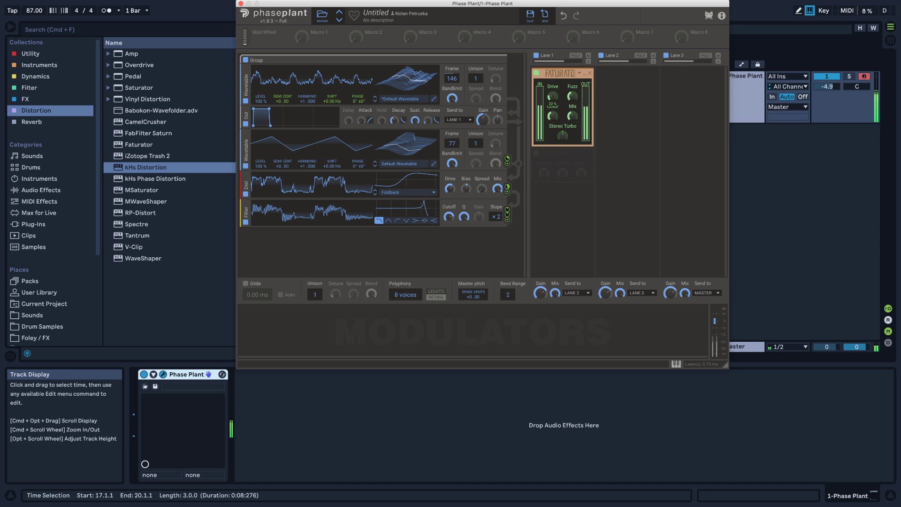
{"action": "left_click_drag", "start_coordinate": [450, 217], "coordinate": [449, 214]}
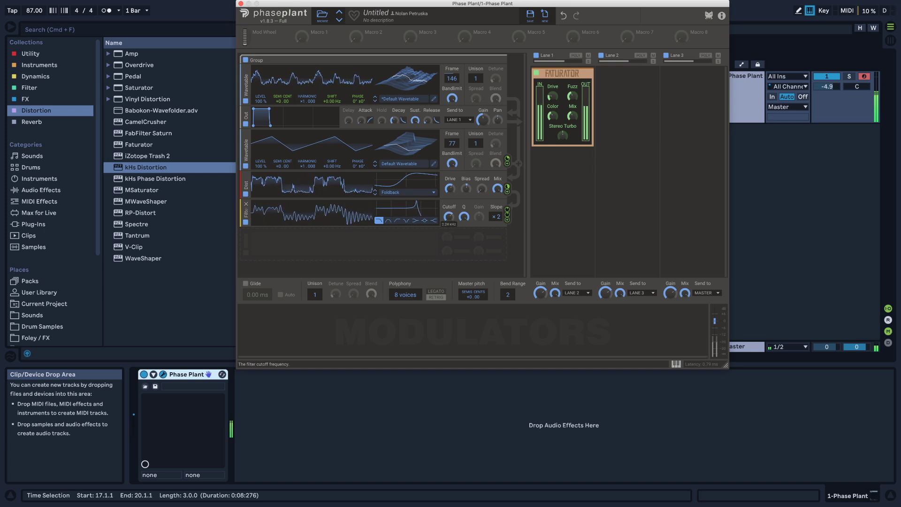
- Add a Distortion of type Foldback below the Faturator and adjust its Drive, Bias and Mix
{"action": "left_click", "coordinate": [552, 168]}
{"action": "left_click", "coordinate": [539, 155]}
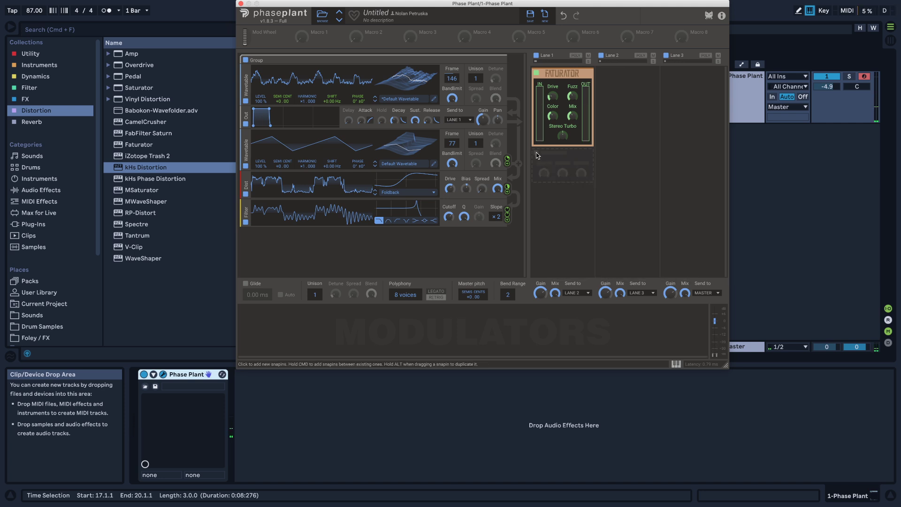
{"action": "left_click", "coordinate": [539, 155]}
{"action": "left_click", "coordinate": [570, 239]}
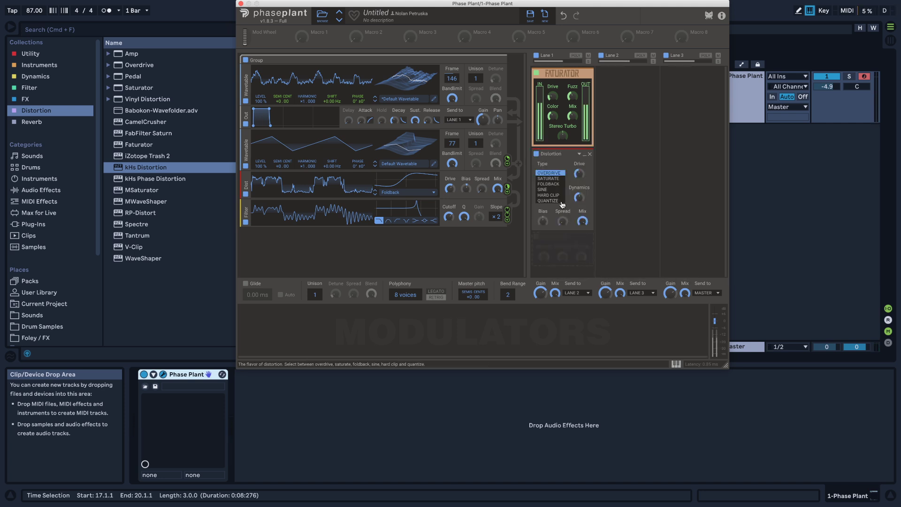
{"action": "left_click", "coordinate": [555, 184]}
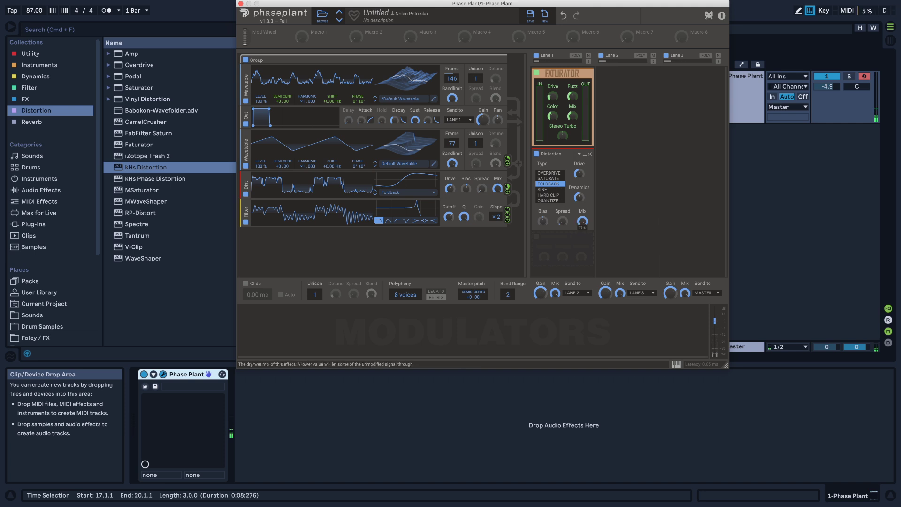
{"action": "left_click_drag", "start_coordinate": [580, 174], "coordinate": [579, 165]}
{"action": "left_click_drag", "start_coordinate": [543, 221], "coordinate": [544, 222]}
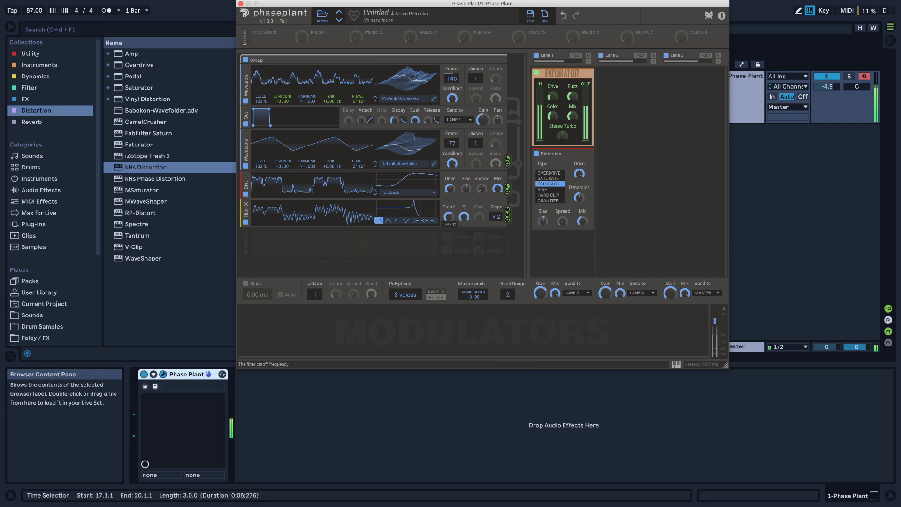
- Sweep the generator Filter's cutoff and set the first wavetable's frame to 110
{"action": "mouse_move", "coordinate": [448, 217]}
{"action": "left_mouse_down"}
{"action": "mouse_move", "coordinate": [449, 201]}
{"action": "mouse_move", "coordinate": [449, 240]}
{"action": "mouse_move", "coordinate": [449, 212]}
{"action": "left_mouse_up"}
{"action": "left_click_drag", "start_coordinate": [412, 79], "coordinate": [452, 71]}
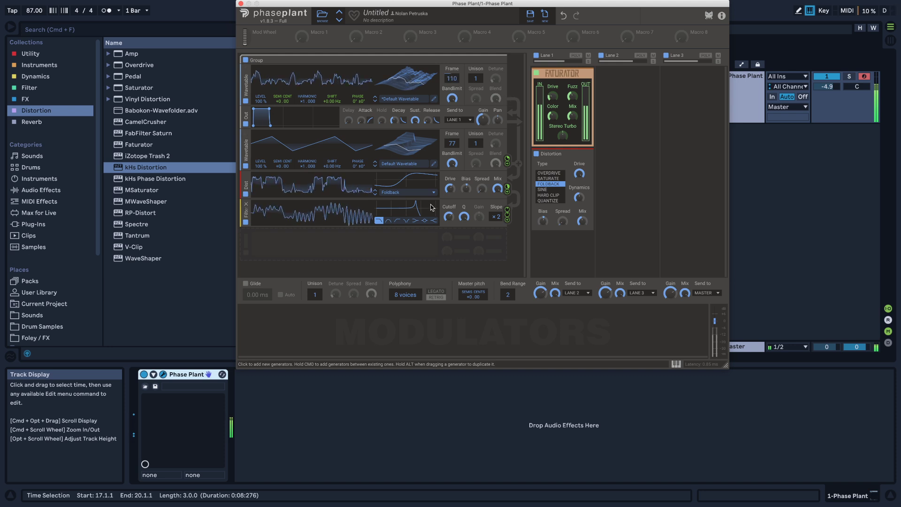
- Add a Disperser below the Distortion in Lane 1 and tune it to about 774 Hz
{"action": "left_click", "coordinate": [559, 248]}
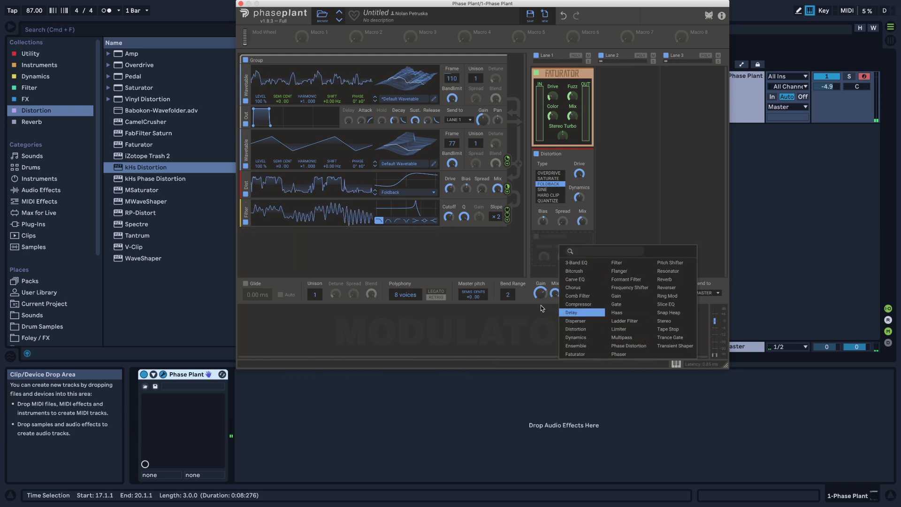
{"action": "left_click", "coordinate": [576, 321]}
{"action": "scroll", "coordinate": [571, 211], "scroll_direction": "down", "scroll_amount": 2}
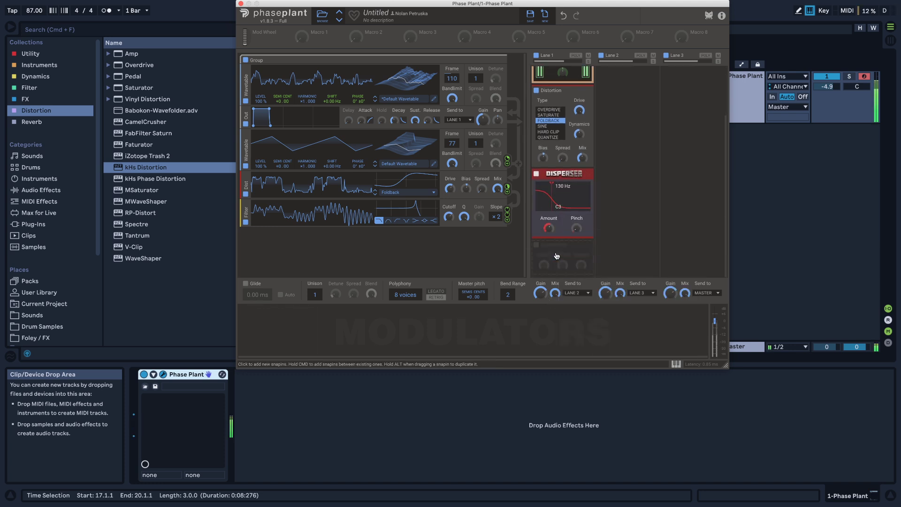
{"action": "left_click_drag", "start_coordinate": [573, 197], "coordinate": [572, 216]}
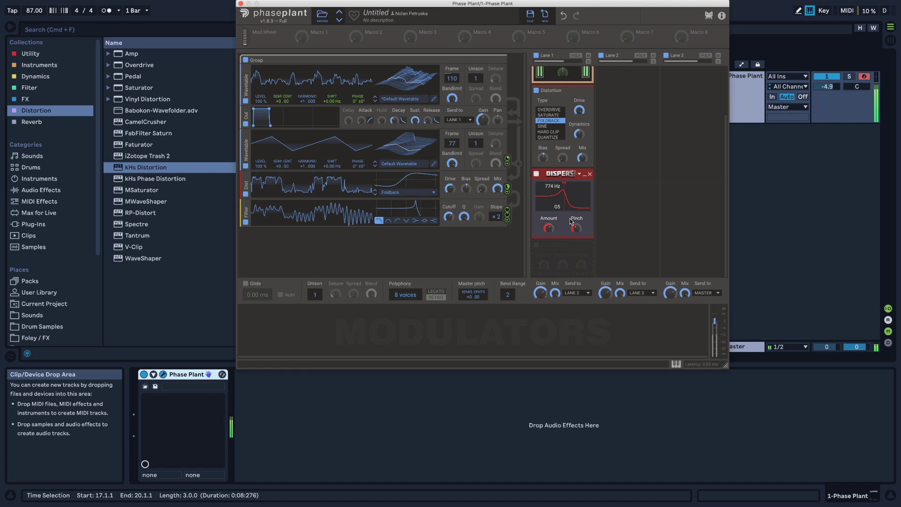
- Shift the computer keyboard's octave down and adjust the Disperser's Amount
{"action": "key", "text": "z"}
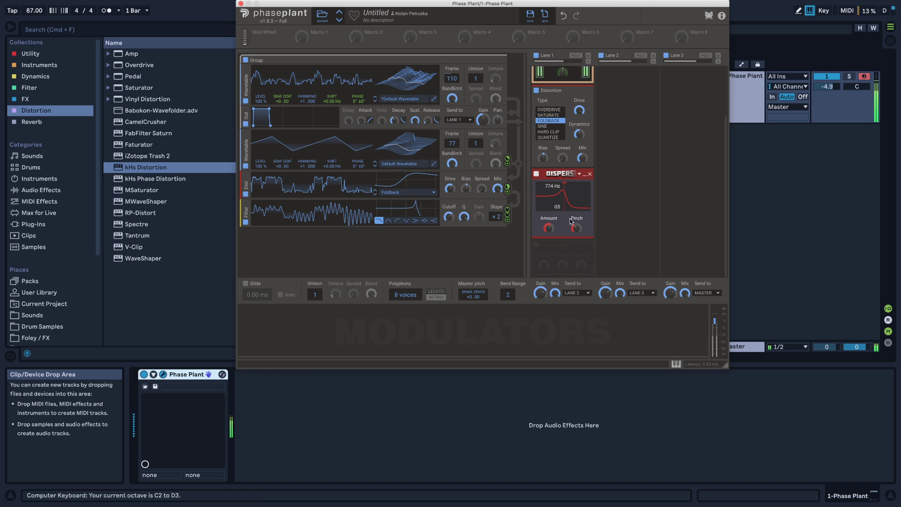
{"action": "key", "text": "z"}
{"action": "key", "text": "z"}
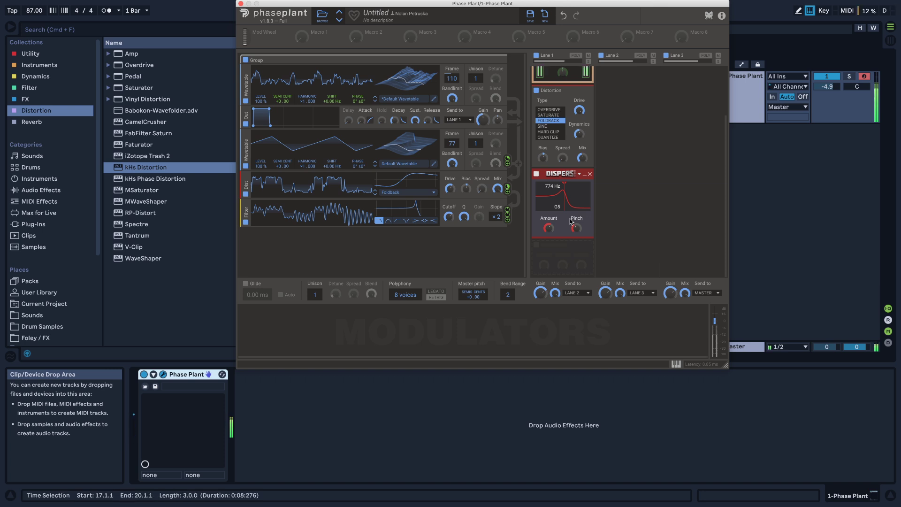
{"action": "left_click_drag", "start_coordinate": [551, 227], "coordinate": [551, 233]}
- Add a Resonator below the Disperser, tune it to E3, and adjust its Decay
{"action": "left_click", "coordinate": [562, 246]}
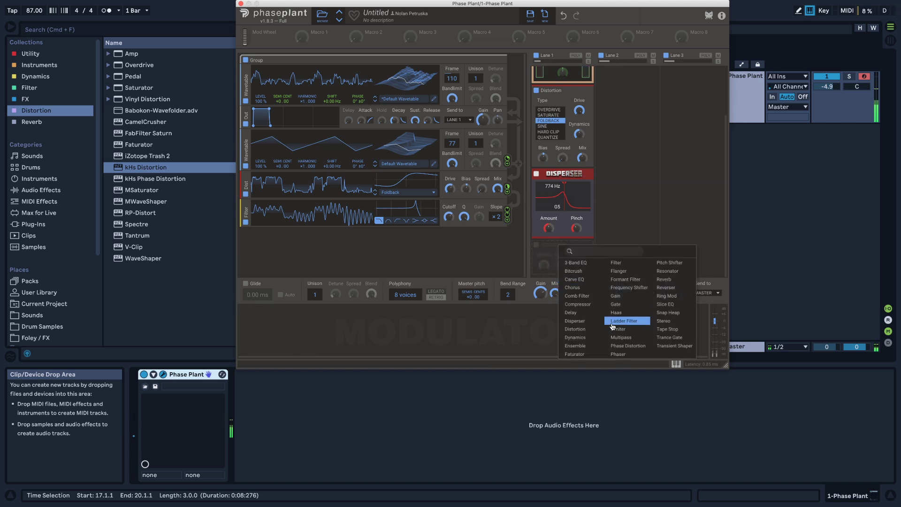
{"action": "left_click", "coordinate": [688, 274]}
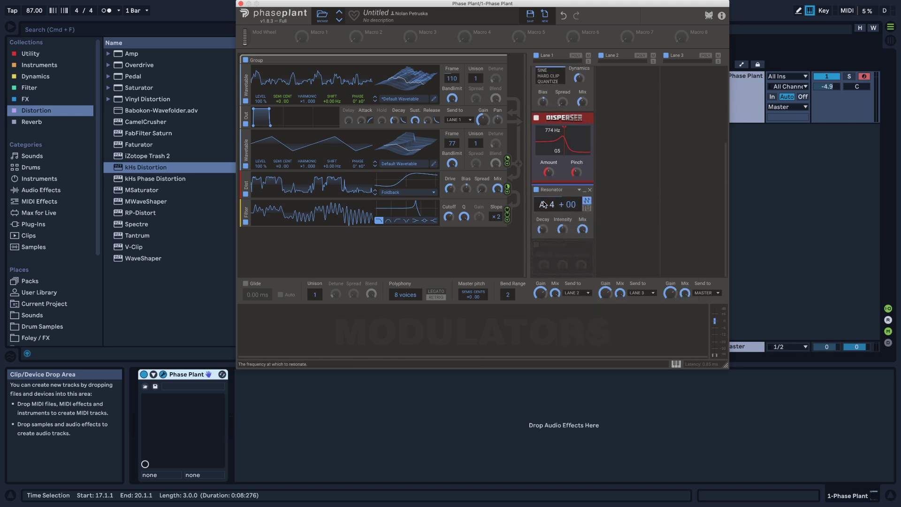
{"action": "left_click_drag", "start_coordinate": [550, 204], "coordinate": [583, 239]}
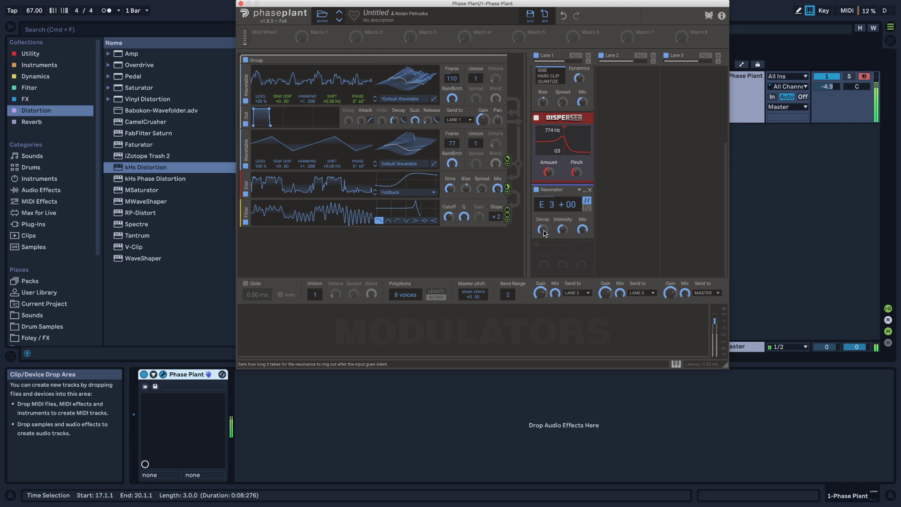
{"action": "left_click_drag", "start_coordinate": [544, 233], "coordinate": [545, 240]}
- Add a Multipass below the Resonator, open its editor, and browse the factory Dynamics presets
{"action": "left_click", "coordinate": [560, 252]}
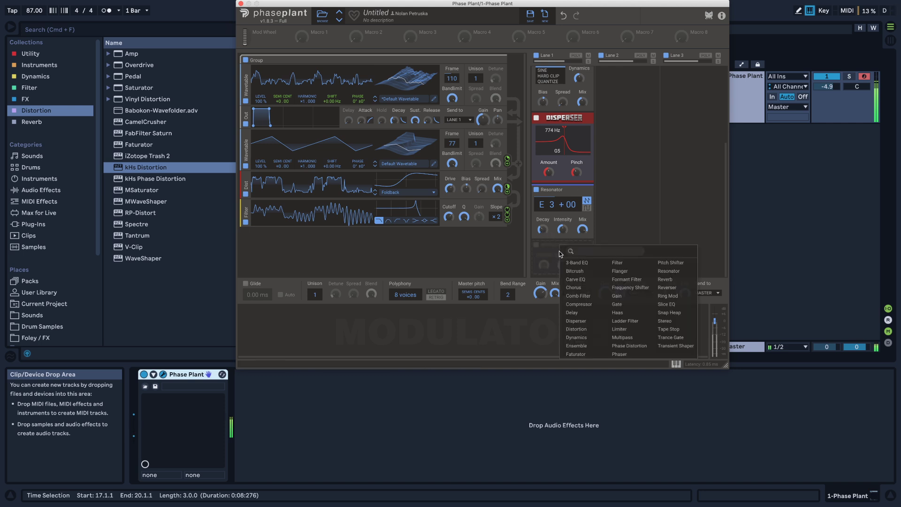
{"action": "left_click", "coordinate": [621, 338]}
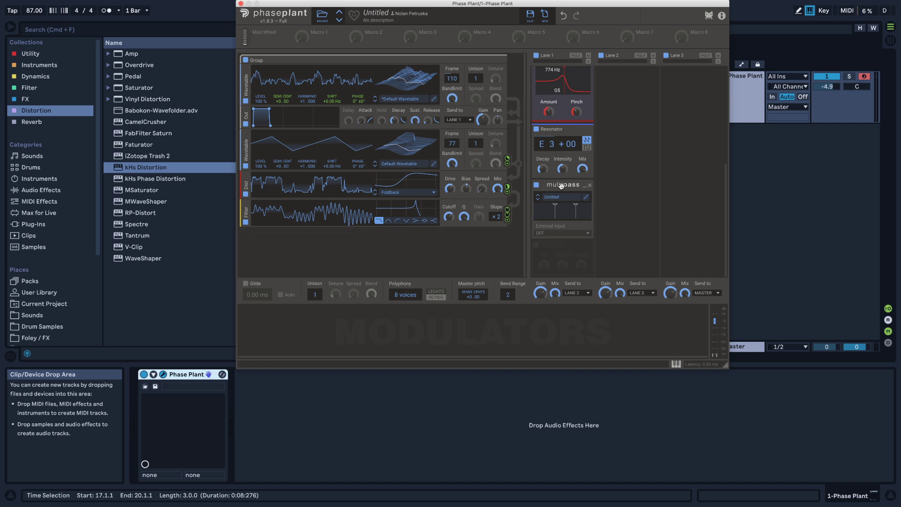
{"action": "left_click", "coordinate": [586, 197]}
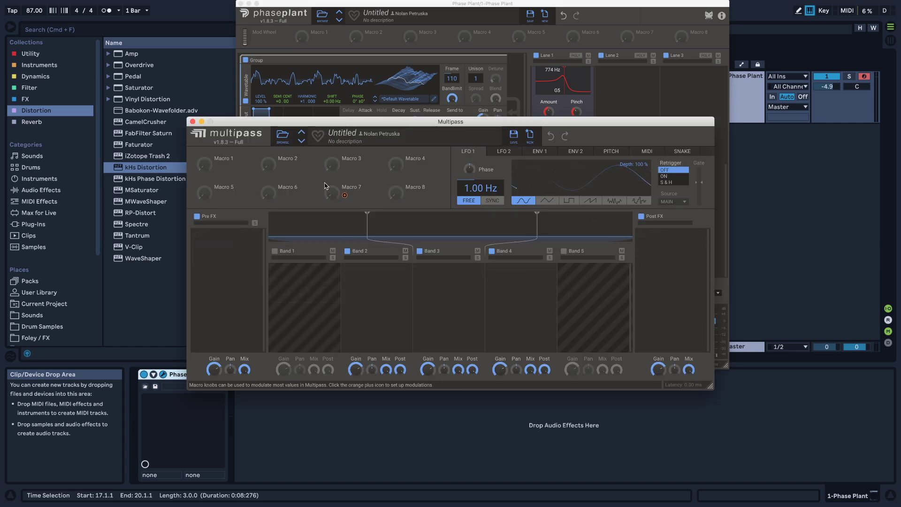
{"action": "left_click", "coordinate": [282, 136]}
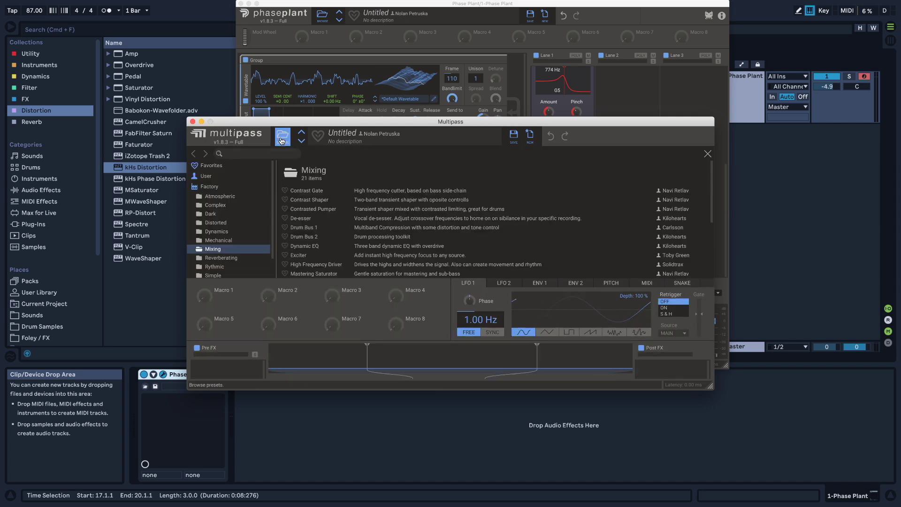
{"action": "left_click", "coordinate": [224, 233]}
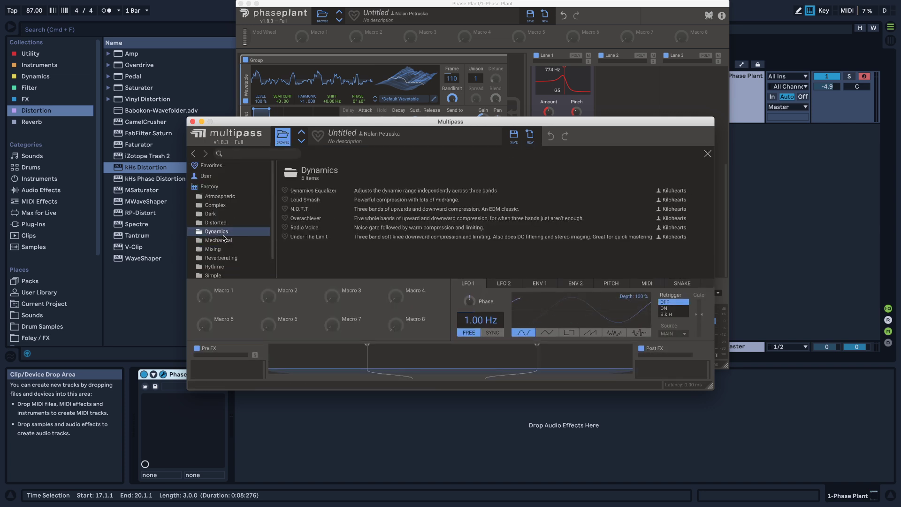
- Try the N.O.T.T. and Overachiever presets in Multipass, shifting a band crossover in the latter
{"action": "left_click", "coordinate": [310, 208]}
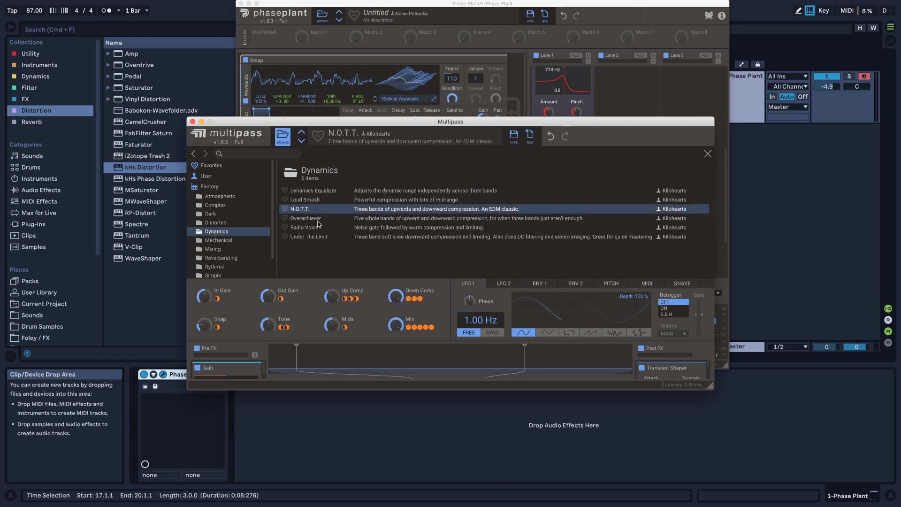
{"action": "left_click", "coordinate": [310, 219]}
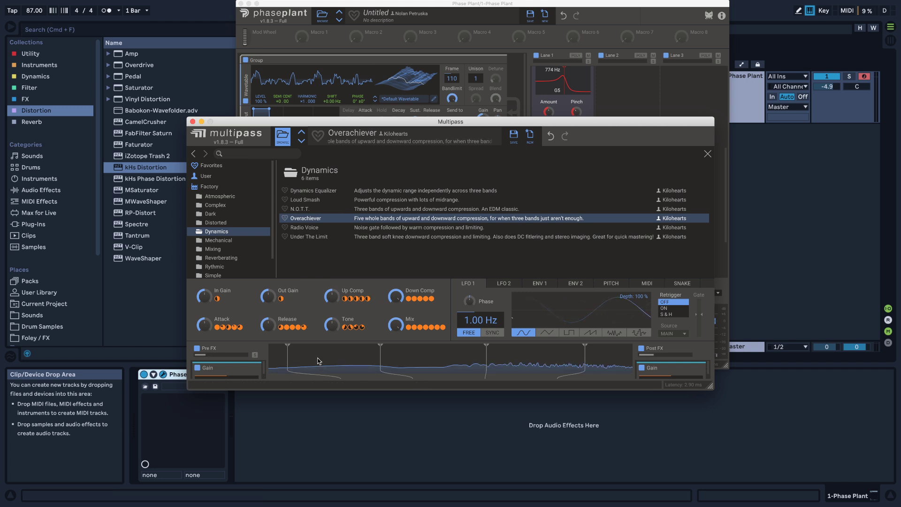
{"action": "mouse_move", "coordinate": [378, 352]}
{"action": "left_mouse_down"}
{"action": "mouse_move", "coordinate": [392, 354]}
{"action": "mouse_move", "coordinate": [383, 353]}
{"action": "left_mouse_up"}
- Load the N.O.T.T. preset, move its lower crossover to about 192 Hz, and close the preset browser
{"action": "left_click", "coordinate": [303, 209]}
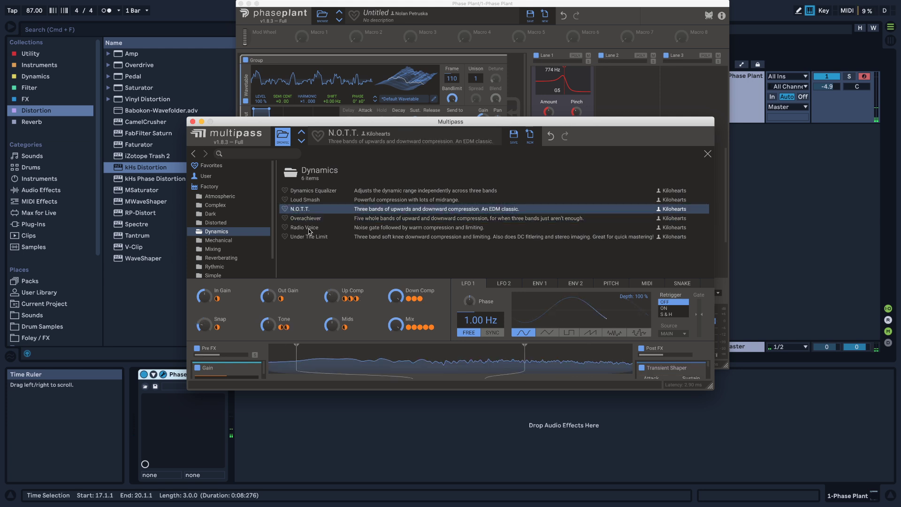
{"action": "left_click_drag", "start_coordinate": [296, 346], "coordinate": [350, 347]}
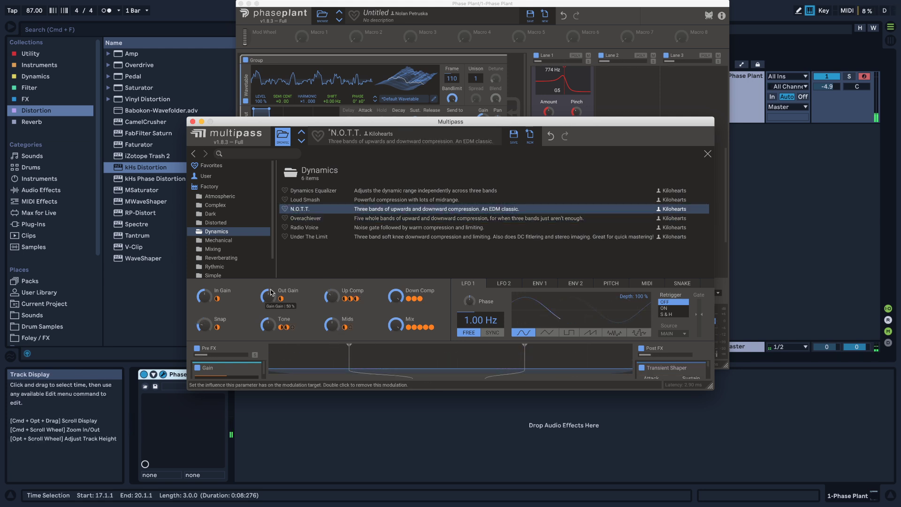
{"action": "left_click", "coordinate": [288, 141]}
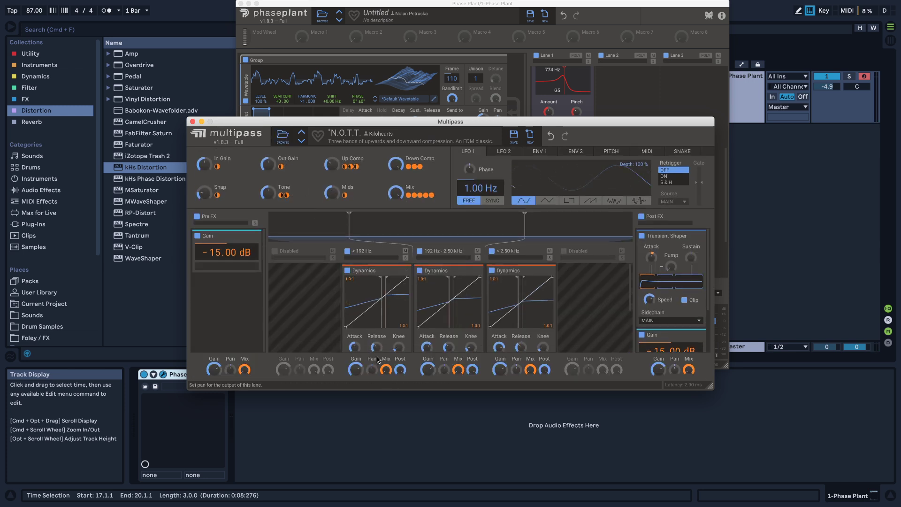
- Adjust the low and mid band gains, set Tone to about 26%, and close the Multipass editor
{"action": "left_click_drag", "start_coordinate": [355, 370], "coordinate": [356, 371]}
{"action": "left_click_drag", "start_coordinate": [427, 370], "coordinate": [427, 373]}
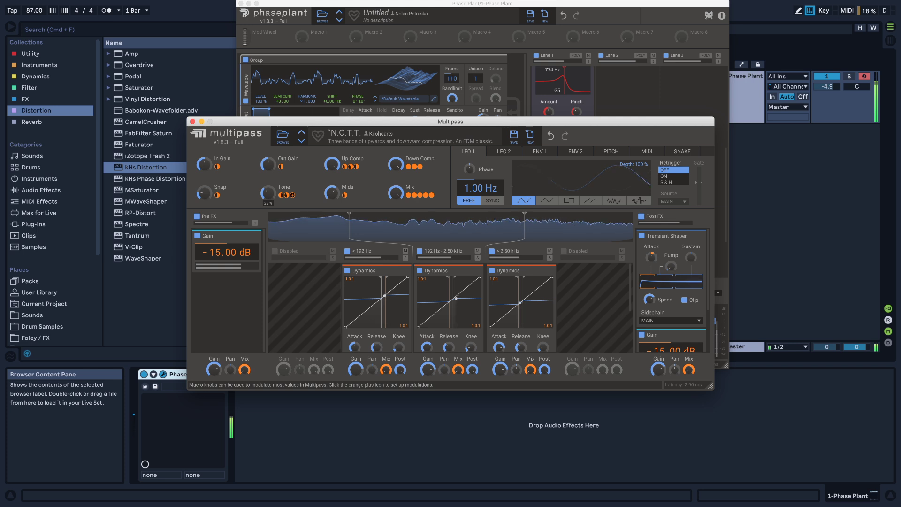
{"action": "left_click", "coordinate": [192, 123]}
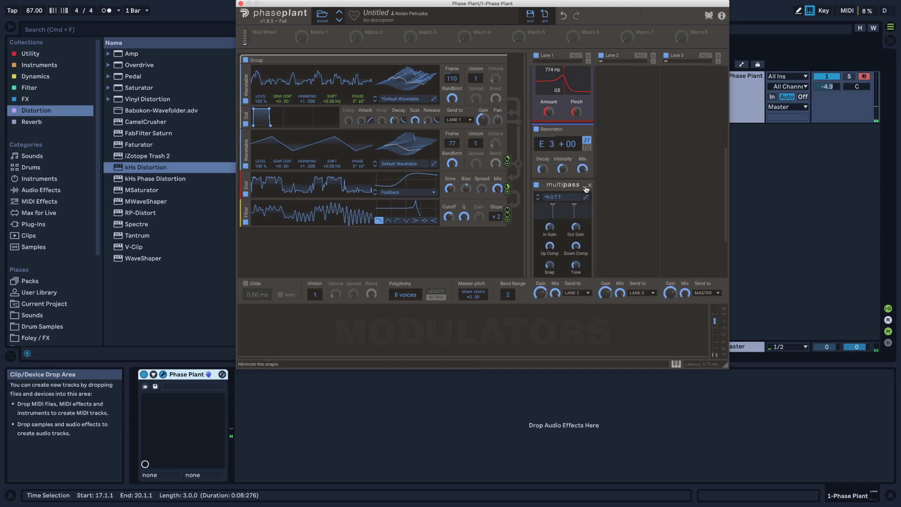
{"action": "scroll", "coordinate": [587, 188], "scroll_direction": "up", "scroll_amount": 5}
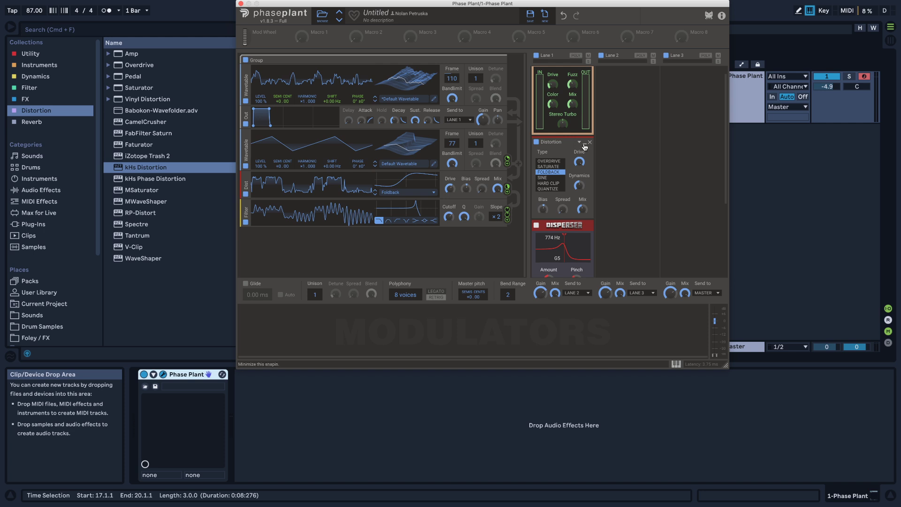
- Collapse the Distortion, Disperser, Faturator and Resonator snapins in Lane 1 to their title bars
{"action": "left_click", "coordinate": [585, 143]}
{"action": "left_click", "coordinate": [585, 155]}
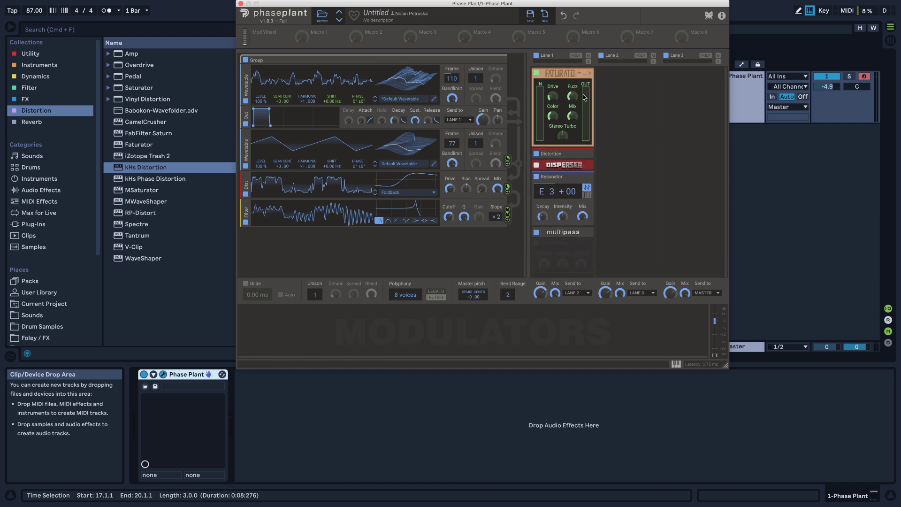
{"action": "left_click", "coordinate": [585, 74]}
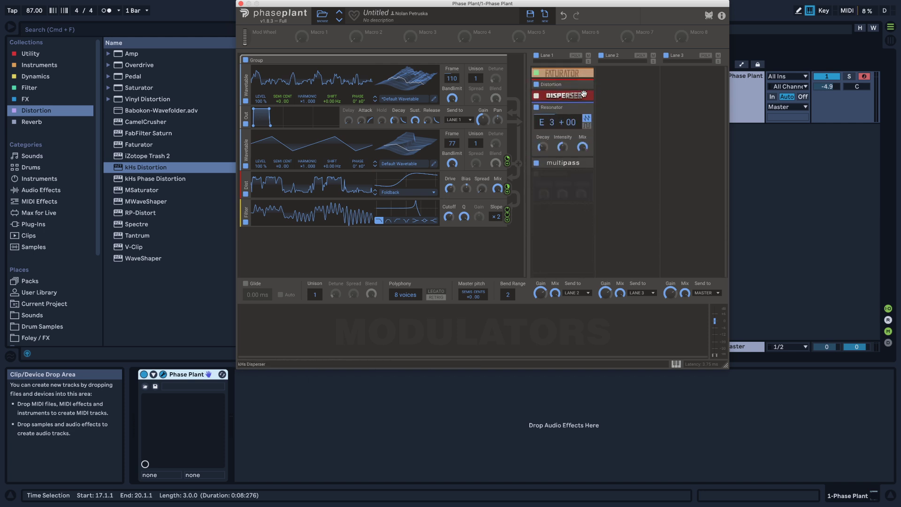
{"action": "left_click", "coordinate": [585, 108]}
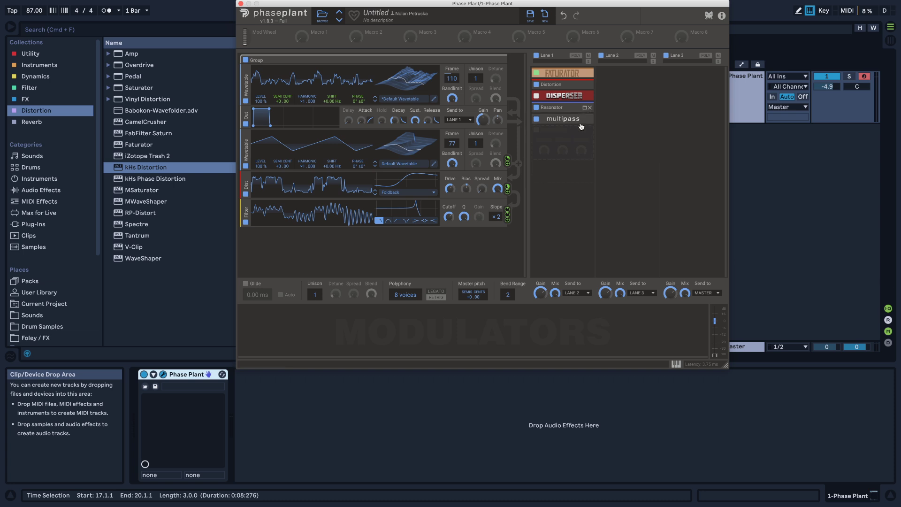
- Add a Ring Mod below the Multipass in Lane 1, adjust its Bias, and lower its Freq and Mix
{"action": "left_click", "coordinate": [566, 144]}
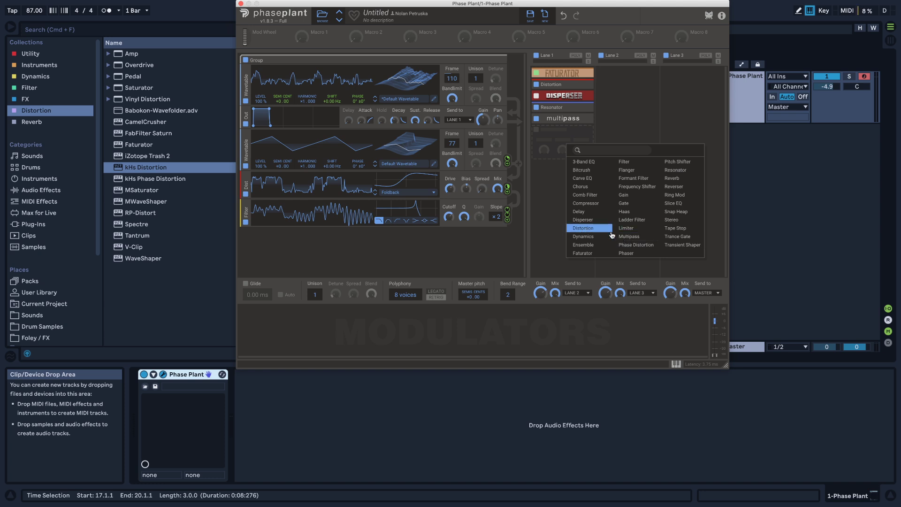
{"action": "left_click", "coordinate": [682, 195]}
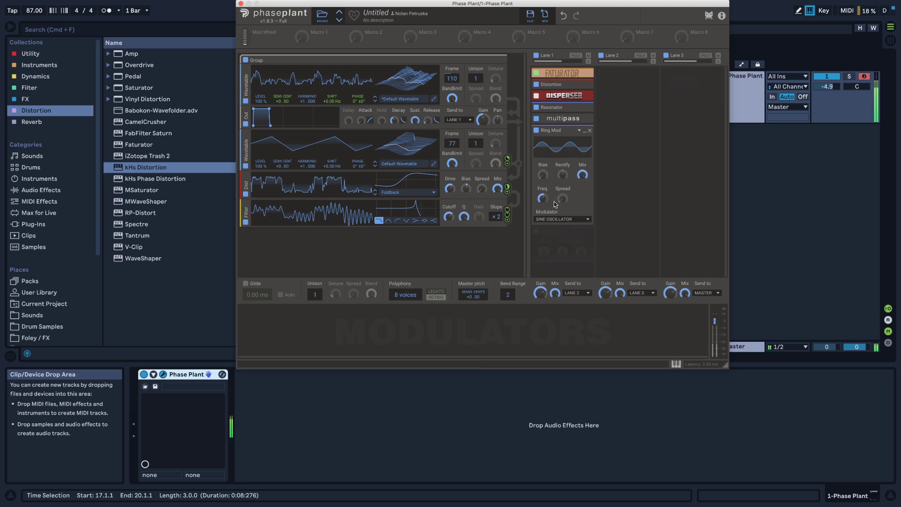
{"action": "left_click_drag", "start_coordinate": [543, 174], "coordinate": [543, 167]}
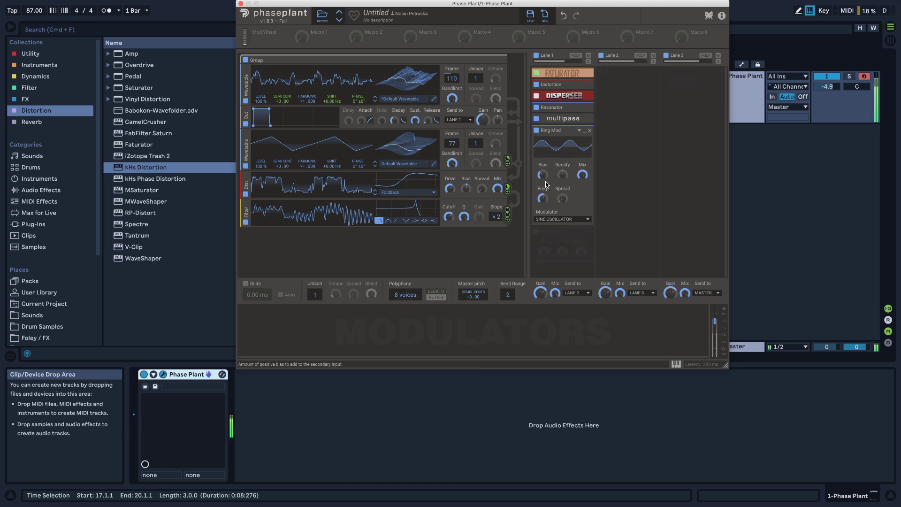
{"action": "mouse_move", "coordinate": [543, 198]}
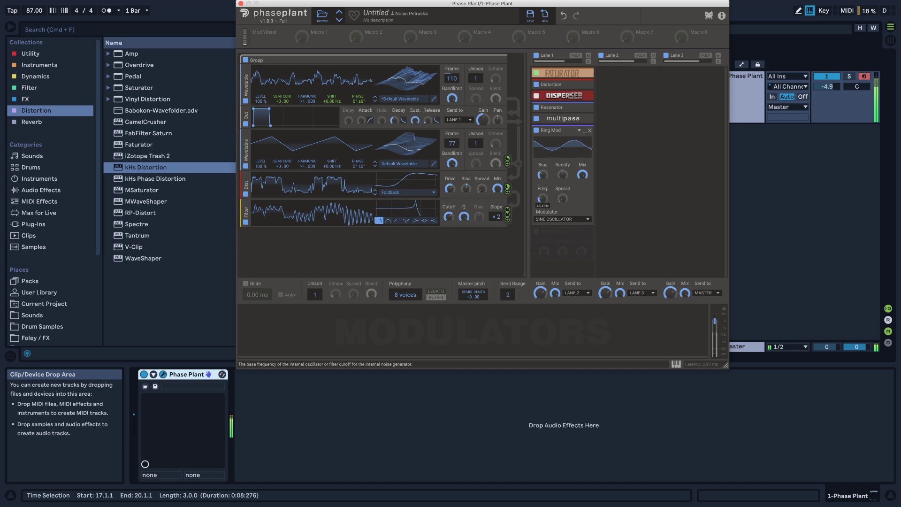
{"action": "mouse_move", "coordinate": [582, 175]}
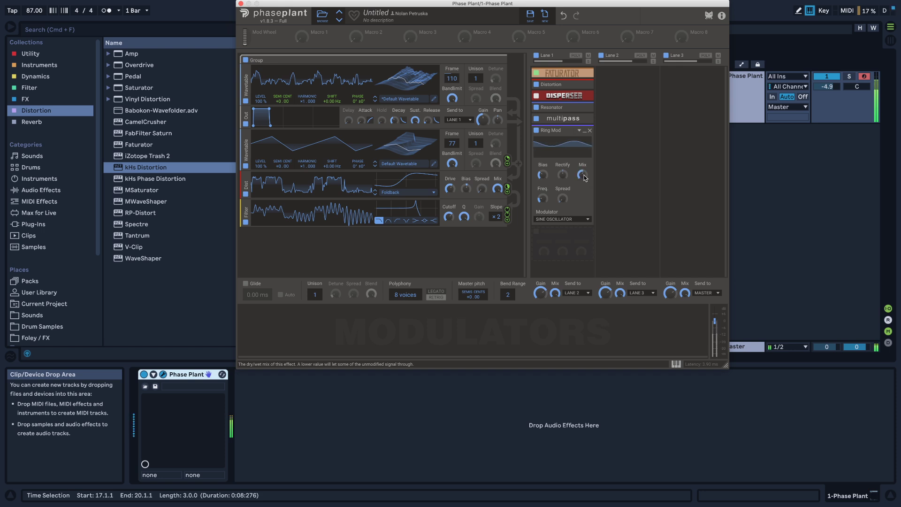
- Compare the sound with the Ring Mod bypassed and enabled, and collapse the Ring Mod snapin
{"action": "left_click", "coordinate": [537, 131]}
{"action": "left_click", "coordinate": [537, 131]}
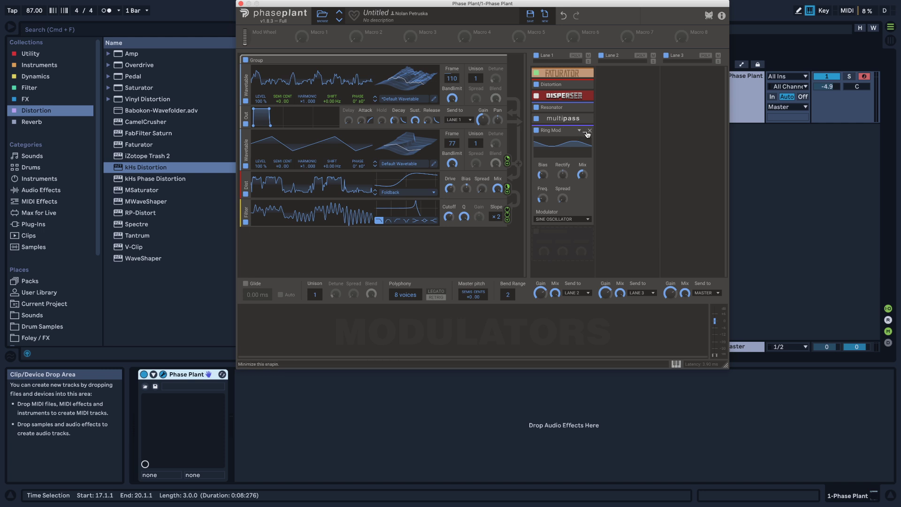
{"action": "left_click", "coordinate": [587, 133]}
- Add a second, empty Group below the first group's Filter module
{"action": "left_click", "coordinate": [289, 250]}
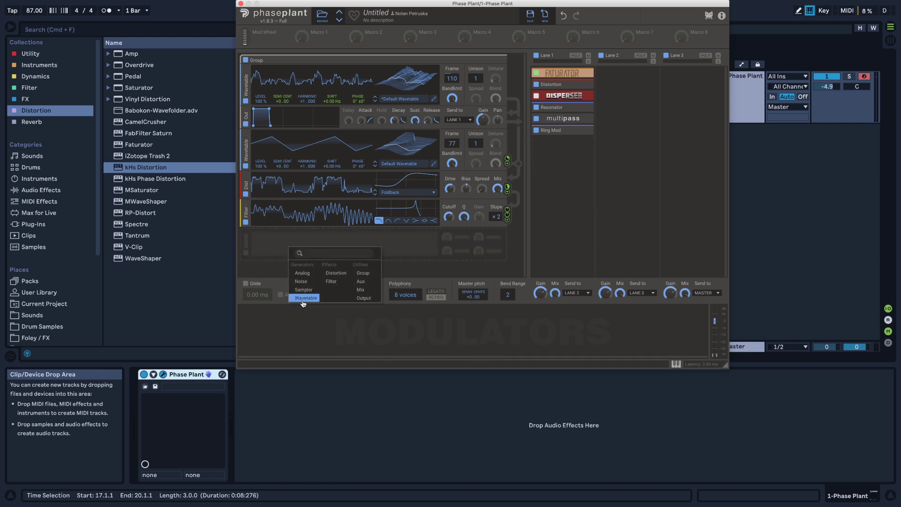
{"action": "left_click", "coordinate": [271, 234]}
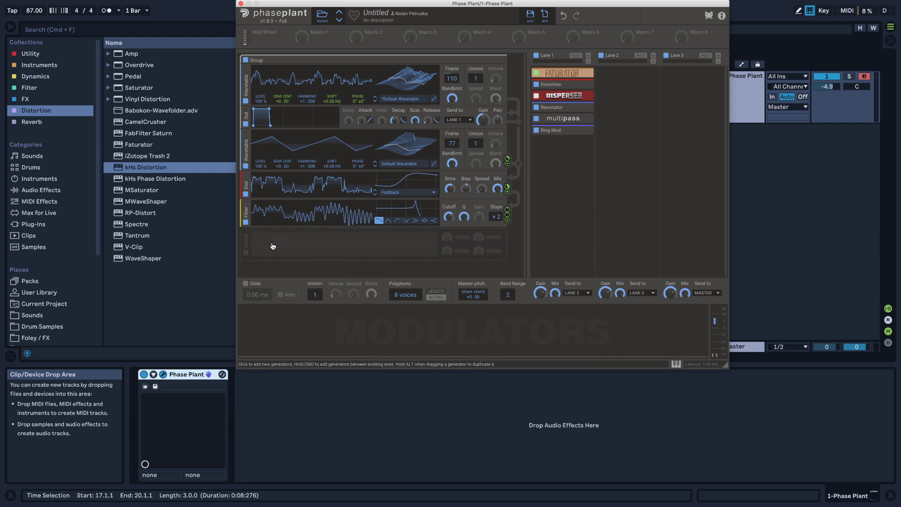
{"action": "left_click", "coordinate": [270, 252]}
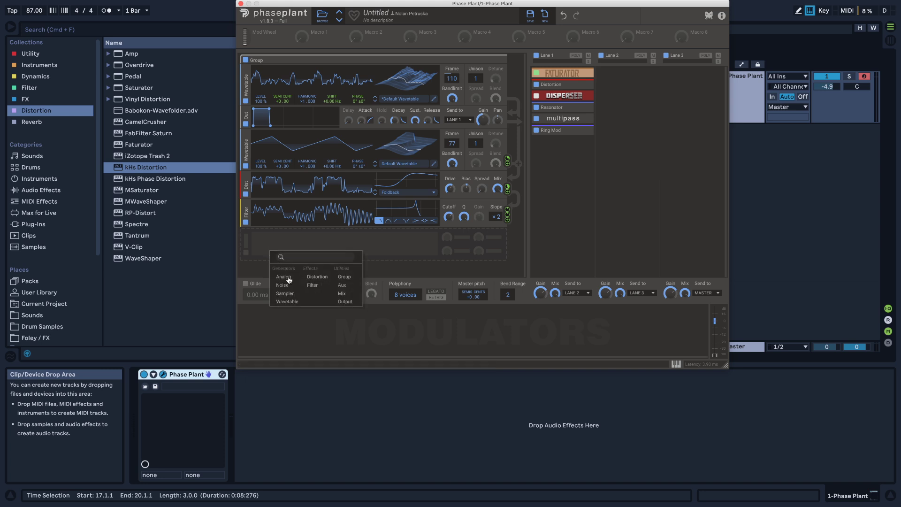
{"action": "left_click", "coordinate": [344, 280]}
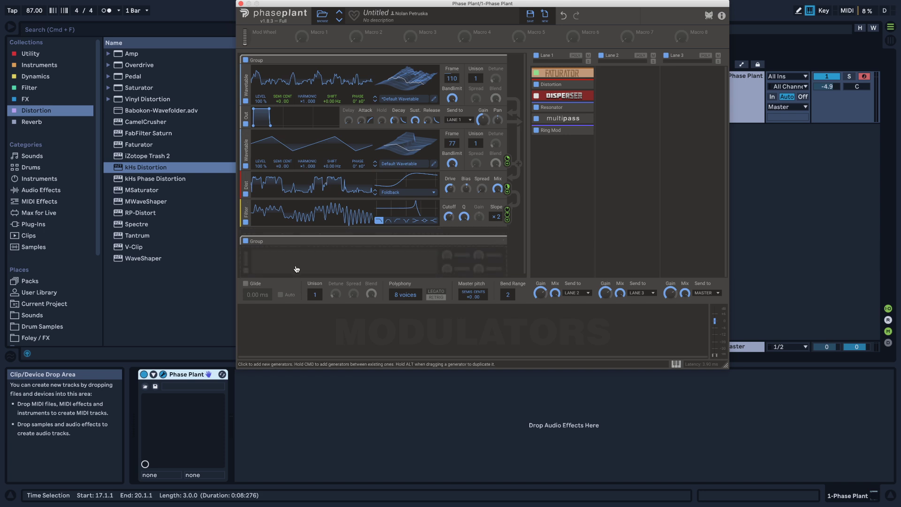
{"action": "scroll", "coordinate": [295, 270], "scroll_direction": "down", "scroll_amount": 1}
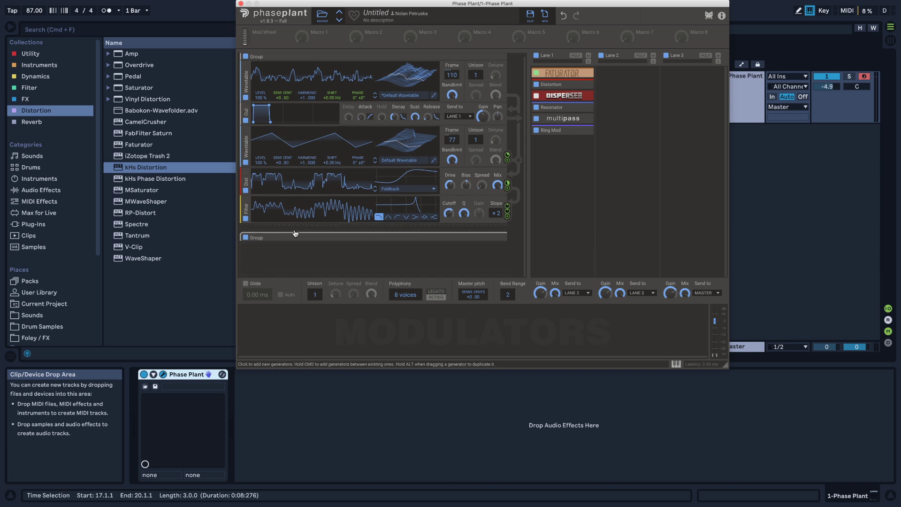
- Add an Output and a Wavetable generator to the new group, and place the Wavetable above the Output
{"action": "left_click", "coordinate": [296, 256]}
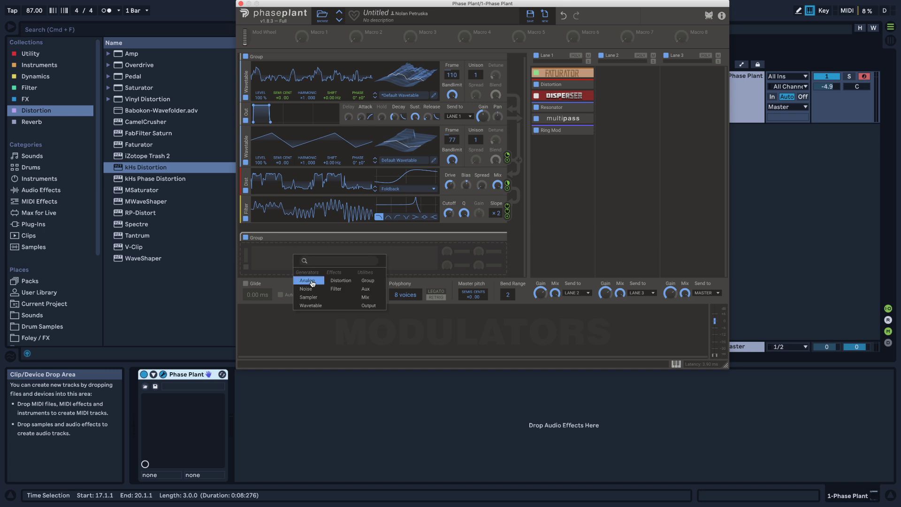
{"action": "left_click", "coordinate": [368, 306]}
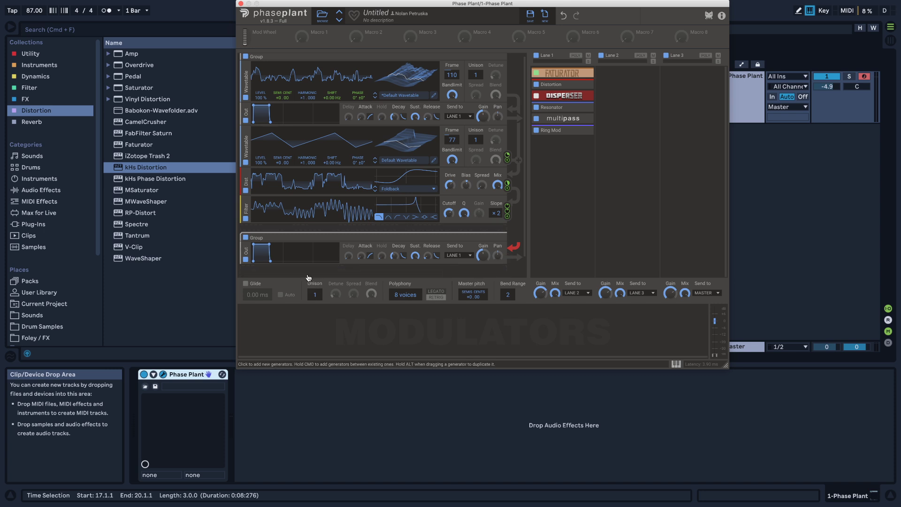
{"action": "left_click", "coordinate": [308, 278]}
{"action": "left_click", "coordinate": [323, 318]}
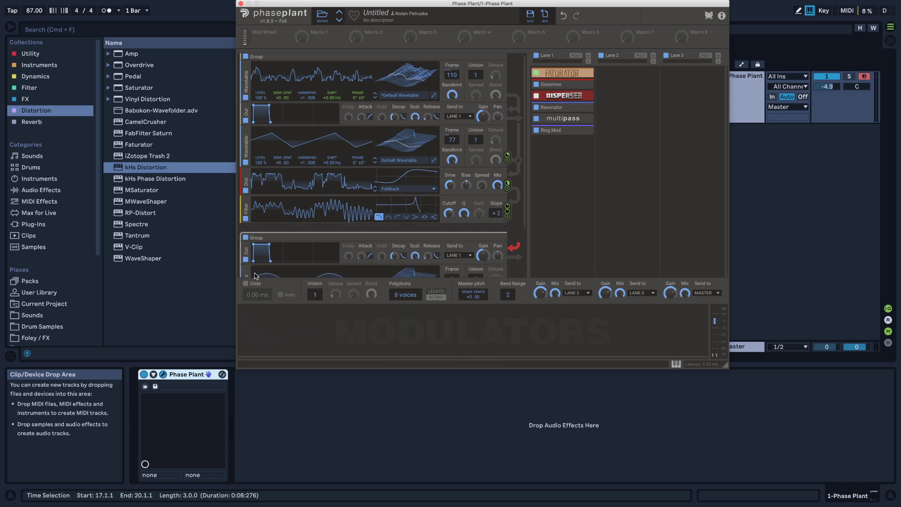
{"action": "left_click_drag", "start_coordinate": [252, 275], "coordinate": [272, 249]}
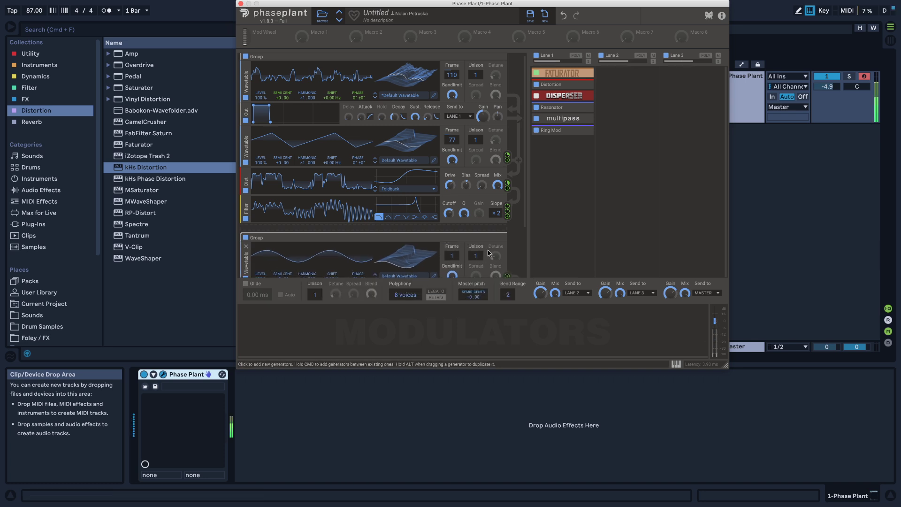
- Send the new group's Output to Lane 2 and adjust its gain
{"action": "scroll", "coordinate": [489, 253], "scroll_direction": "down", "scroll_amount": 3}
{"action": "left_click", "coordinate": [459, 232]}
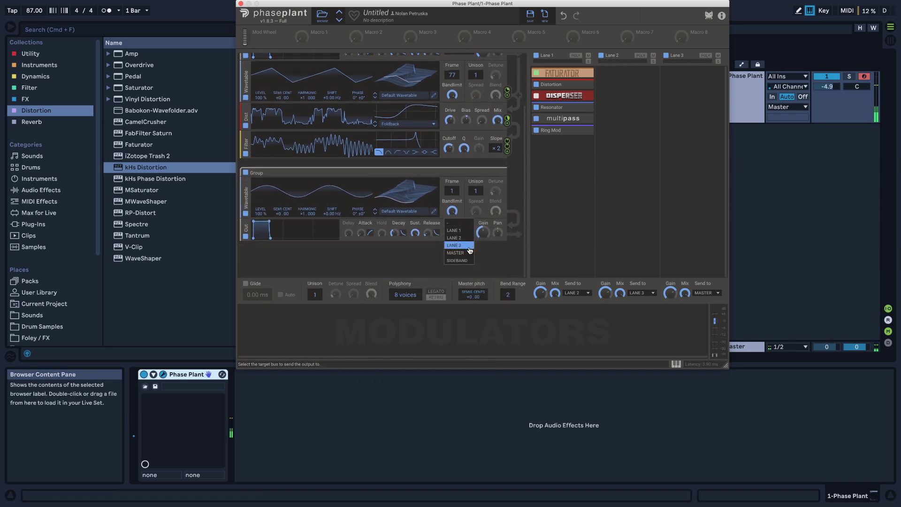
{"action": "left_click", "coordinate": [454, 238]}
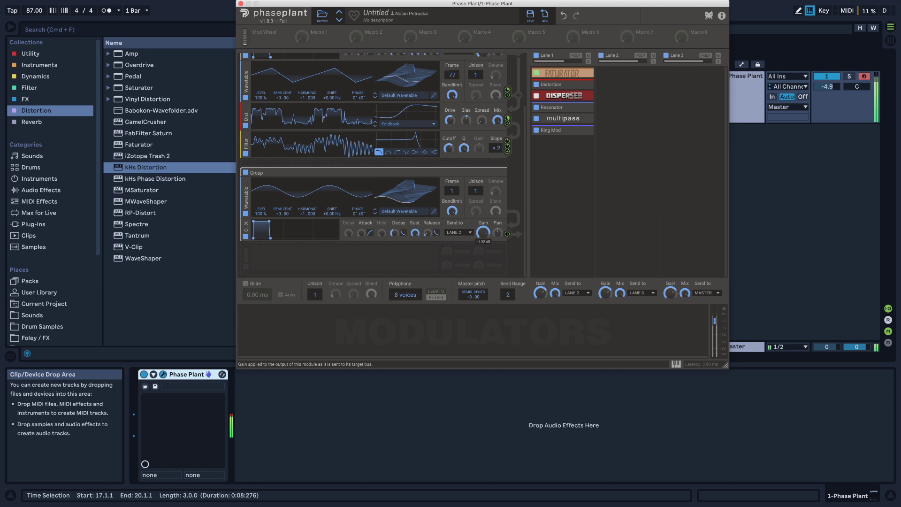
{"action": "left_click_drag", "start_coordinate": [484, 232], "coordinate": [483, 235]}
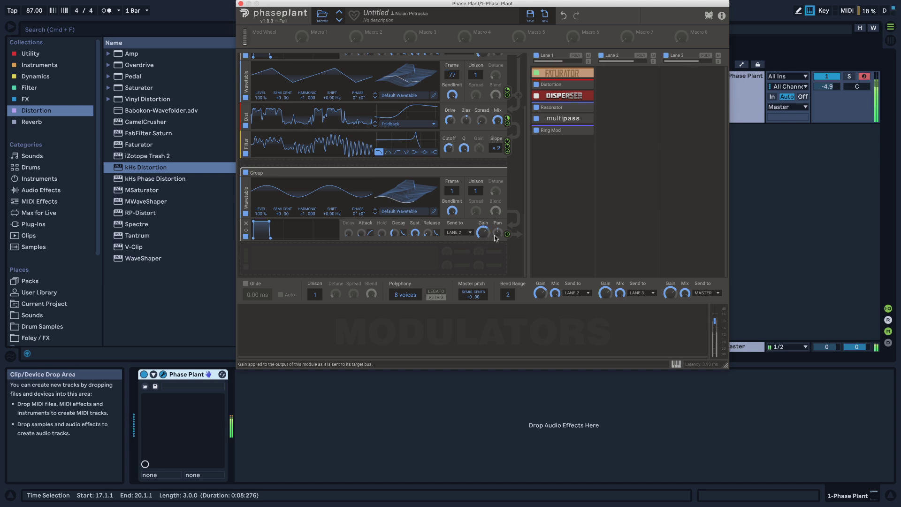
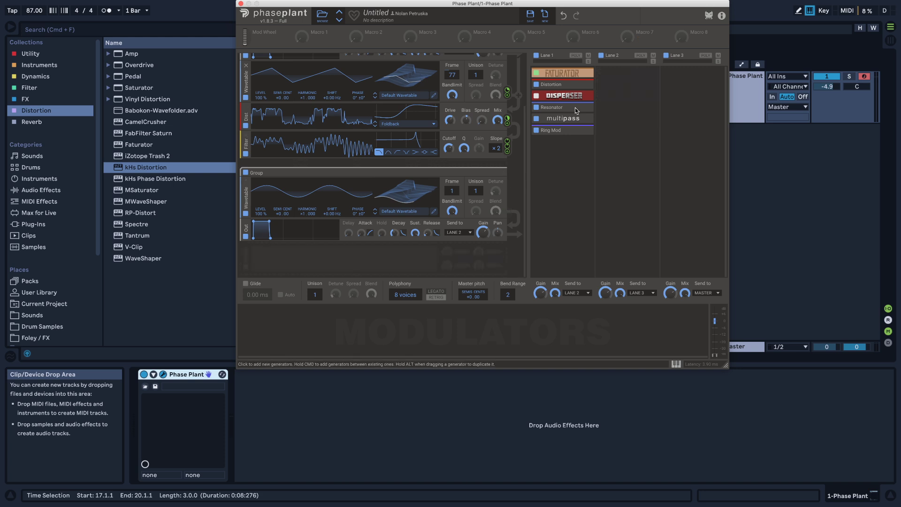
- Add a Faturator to Lane 2 and adjust its Mix and Color
{"action": "left_click", "coordinate": [628, 79]}
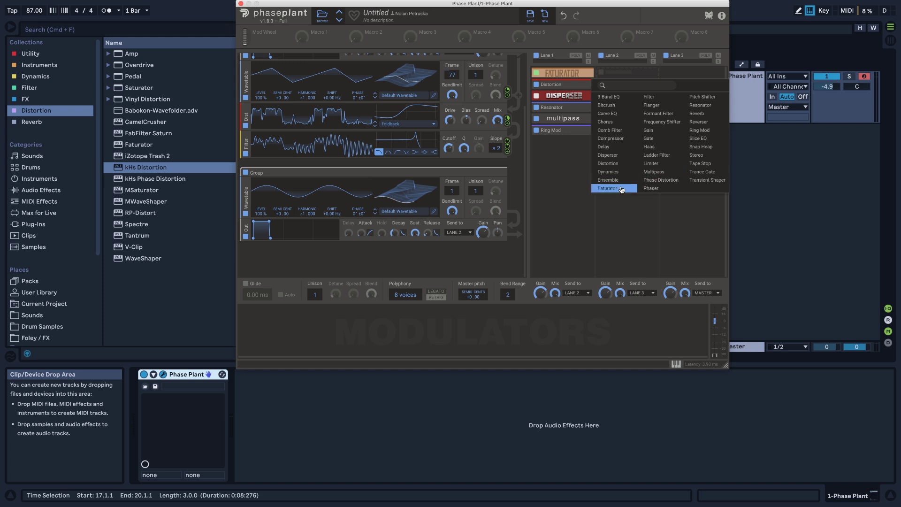
{"action": "left_click", "coordinate": [622, 189]}
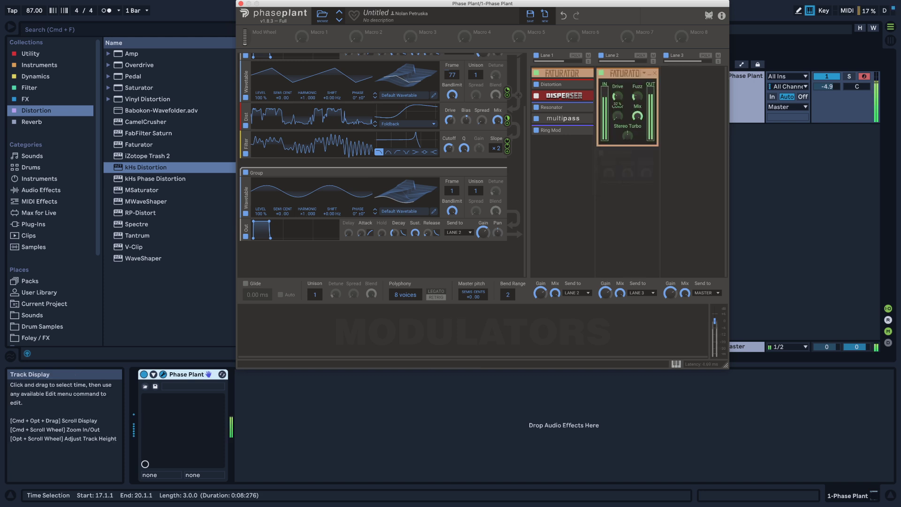
{"action": "left_click_drag", "start_coordinate": [637, 116], "coordinate": [637, 147]}
{"action": "left_click_drag", "start_coordinate": [618, 116], "coordinate": [618, 105]}
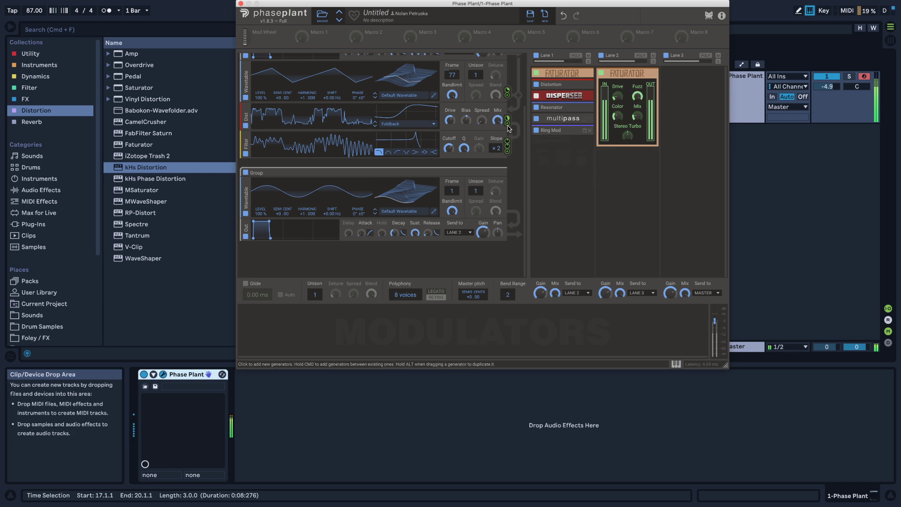
- Raise the first group's filter cutoff and set the second wavetable's Frame to 182
{"action": "mouse_move", "coordinate": [449, 148]}
{"action": "left_mouse_down"}
{"action": "mouse_move", "coordinate": [449, 164]}
{"action": "mouse_move", "coordinate": [449, 142]}
{"action": "left_mouse_up"}
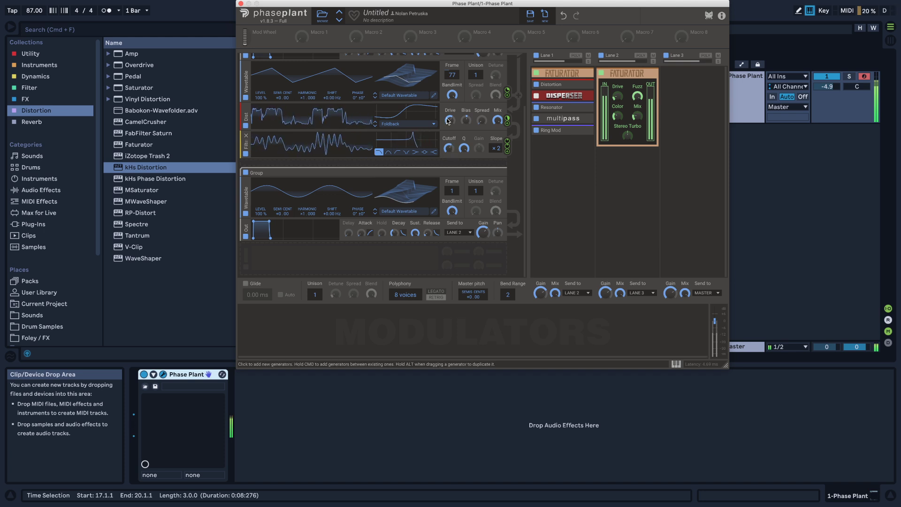
{"action": "left_click_drag", "start_coordinate": [406, 72], "coordinate": [406, 50]}
{"action": "left_click_drag", "start_coordinate": [452, 82], "coordinate": [466, 114]}
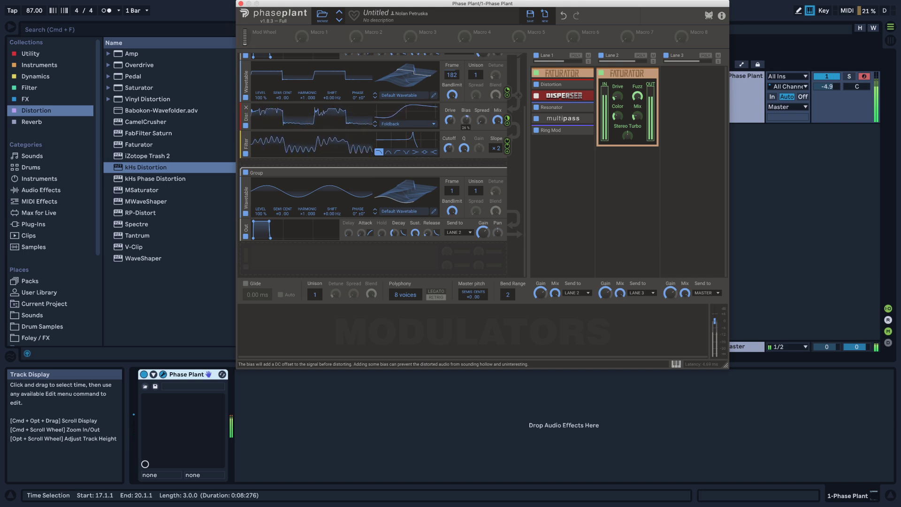
- Adjust the Foldback distortion's Bias in the first group and sweep the filter cutoff down and back up
{"action": "mouse_move", "coordinate": [465, 120]}
{"action": "left_mouse_down"}
{"action": "mouse_move", "coordinate": [466, 141]}
{"action": "mouse_move", "coordinate": [466, 103]}
{"action": "mouse_move", "coordinate": [466, 121]}
{"action": "left_mouse_up"}
{"action": "key", "text": "z"}
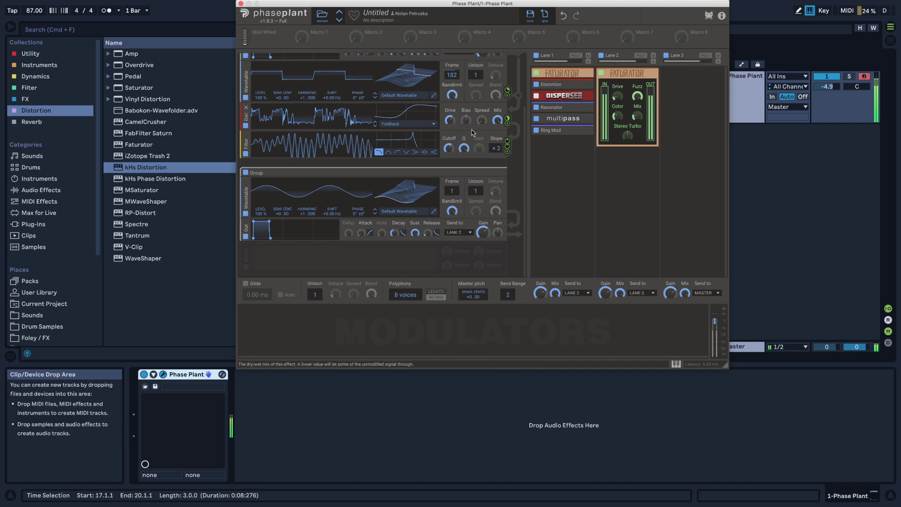
{"action": "left_click_drag", "start_coordinate": [449, 149], "coordinate": [449, 153]}
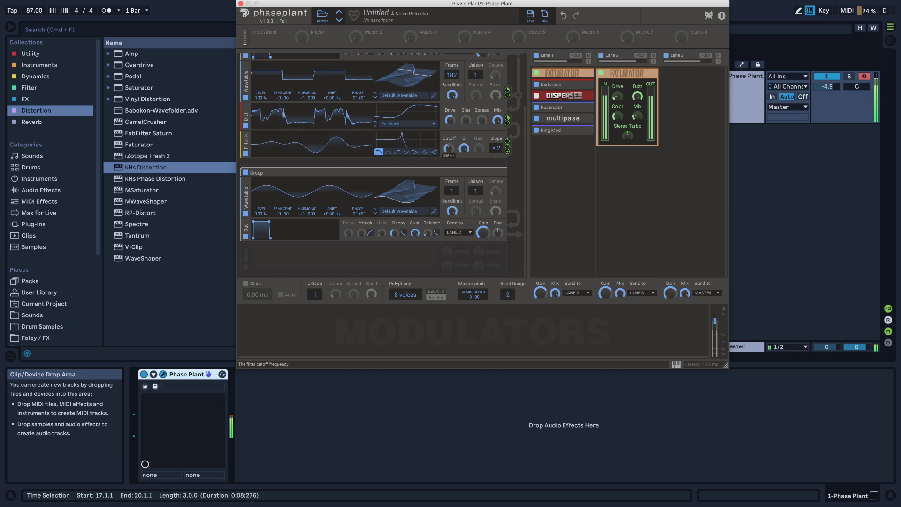
{"action": "left_click_drag", "start_coordinate": [449, 148], "coordinate": [448, 126]}
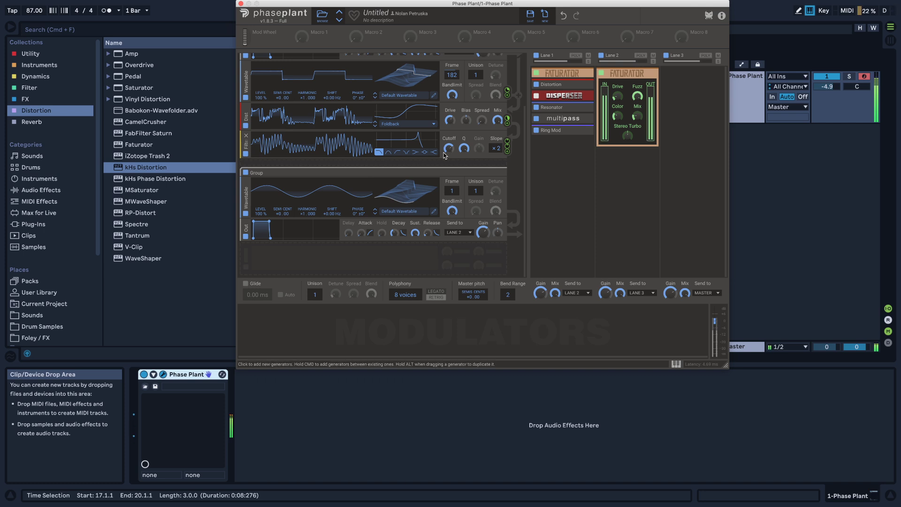
- Add a Carve EQ below the Faturator in Lane 2 and open its editor
{"action": "left_click", "coordinate": [616, 192]}
{"action": "left_click", "coordinate": [610, 202]}
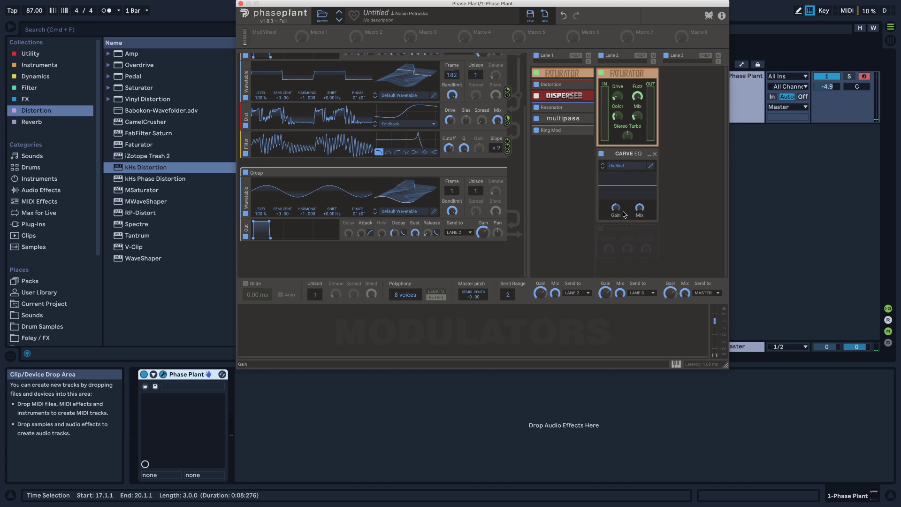
{"action": "left_click", "coordinate": [652, 167]}
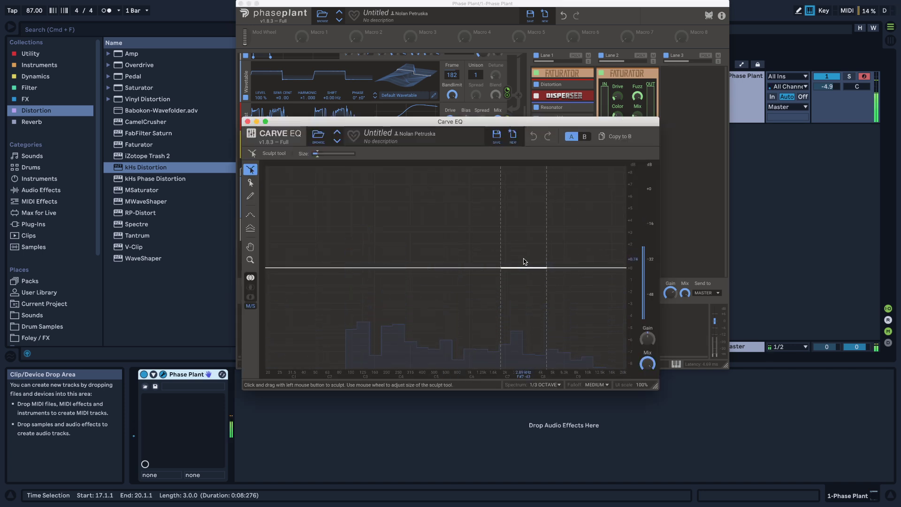
- Sculpt the Carve EQ curve with a strong high-frequency boost, a low-end boost and a moderate midrange lift, varying the sculpt tool size
{"action": "mouse_move", "coordinate": [592, 268]}
{"action": "left_mouse_down"}
{"action": "mouse_move", "coordinate": [601, 203]}
{"action": "mouse_move", "coordinate": [584, 226]}
{"action": "mouse_move", "coordinate": [589, 217]}
{"action": "left_mouse_up"}
{"action": "scroll", "coordinate": [587, 221], "scroll_direction": "up", "scroll_amount": 5}
{"action": "mouse_move", "coordinate": [530, 237]}
{"action": "left_mouse_down"}
{"action": "mouse_move", "coordinate": [528, 202]}
{"action": "mouse_move", "coordinate": [517, 176]}
{"action": "left_mouse_up"}
{"action": "scroll", "coordinate": [521, 191], "scroll_direction": "down", "scroll_amount": 5}
{"action": "mouse_move", "coordinate": [456, 221]}
{"action": "left_mouse_down"}
{"action": "mouse_move", "coordinate": [459, 167]}
{"action": "mouse_move", "coordinate": [501, 177]}
{"action": "mouse_move", "coordinate": [445, 211]}
{"action": "mouse_move", "coordinate": [426, 190]}
{"action": "mouse_move", "coordinate": [428, 172]}
{"action": "mouse_move", "coordinate": [401, 173]}
{"action": "mouse_move", "coordinate": [465, 182]}
{"action": "mouse_move", "coordinate": [486, 158]}
{"action": "mouse_move", "coordinate": [520, 142]}
{"action": "mouse_move", "coordinate": [579, 149]}
{"action": "mouse_move", "coordinate": [596, 113]}
{"action": "mouse_move", "coordinate": [572, 216]}
{"action": "mouse_move", "coordinate": [577, 171]}
{"action": "mouse_move", "coordinate": [590, 207]}
{"action": "mouse_move", "coordinate": [590, 191]}
{"action": "mouse_move", "coordinate": [568, 233]}
{"action": "mouse_move", "coordinate": [577, 198]}
{"action": "mouse_move", "coordinate": [575, 225]}
{"action": "mouse_move", "coordinate": [499, 237]}
{"action": "mouse_move", "coordinate": [483, 216]}
{"action": "mouse_move", "coordinate": [418, 235]}
{"action": "mouse_move", "coordinate": [348, 194]}
{"action": "mouse_move", "coordinate": [298, 179]}
{"action": "mouse_move", "coordinate": [315, 153]}
{"action": "mouse_move", "coordinate": [313, 205]}
{"action": "left_mouse_up"}
{"action": "scroll", "coordinate": [481, 191], "scroll_direction": "up", "scroll_amount": 4}
{"action": "scroll", "coordinate": [588, 127], "scroll_direction": "up", "scroll_amount": 2}
{"action": "scroll", "coordinate": [584, 191], "scroll_direction": "up", "scroll_amount": 1}
{"action": "scroll", "coordinate": [589, 202], "scroll_direction": "up", "scroll_amount": 1}
{"action": "mouse_move", "coordinate": [406, 233]}
{"action": "left_mouse_down"}
{"action": "mouse_move", "coordinate": [420, 205]}
{"action": "mouse_move", "coordinate": [471, 207]}
{"action": "left_mouse_up"}
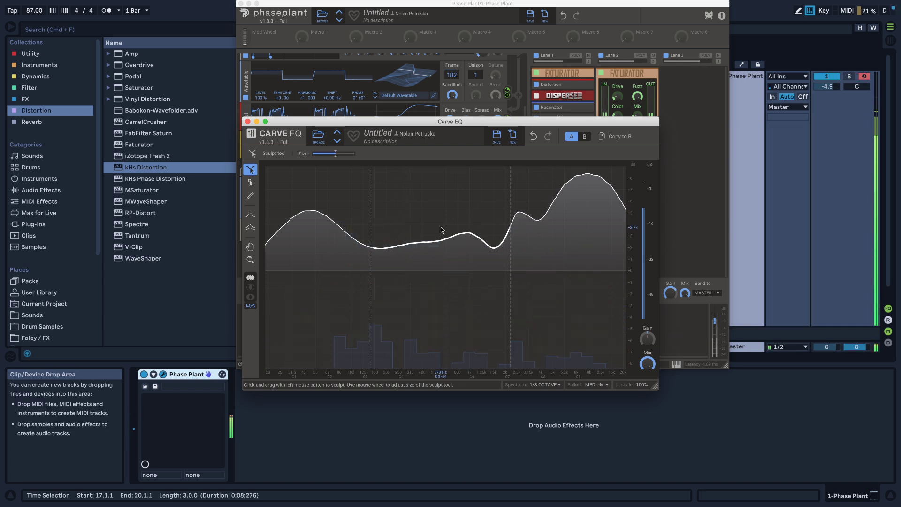
- Close the Carve EQ editor and lower the computer keyboard's octave range to C0 to D1
{"action": "left_click", "coordinate": [247, 123]}
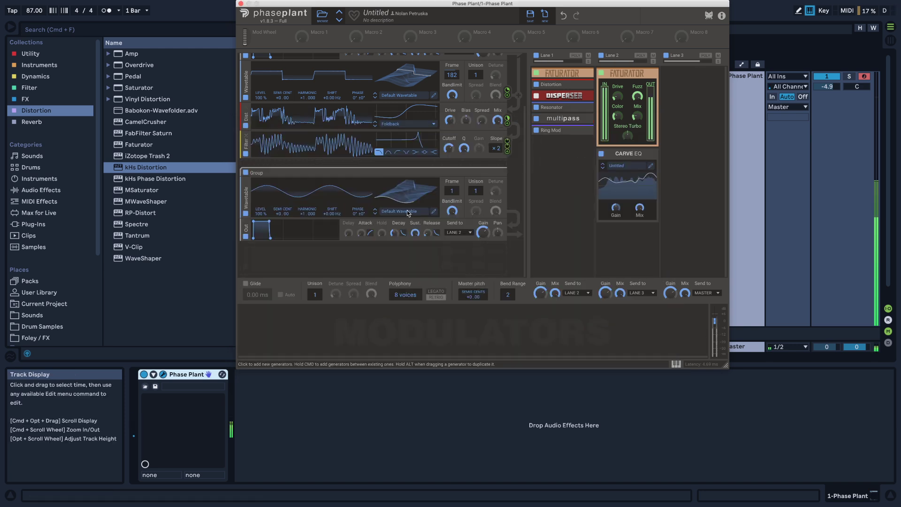
{"action": "key", "text": "z"}
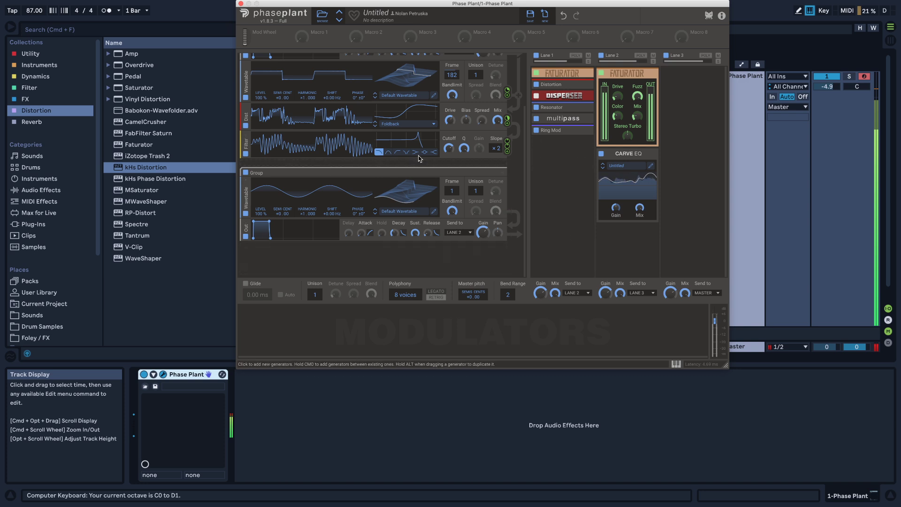
- Adjust the first group's filter cutoff down and up, and fine-tune the Foldback distortion's Bias
{"action": "left_click_drag", "start_coordinate": [449, 148], "coordinate": [449, 155]}
{"action": "mouse_move", "coordinate": [464, 148]}
{"action": "mouse_move", "coordinate": [449, 147]}
{"action": "left_mouse_down"}
{"action": "mouse_move", "coordinate": [449, 173]}
{"action": "mouse_move", "coordinate": [449, 134]}
{"action": "mouse_move", "coordinate": [449, 143]}
{"action": "left_mouse_up"}
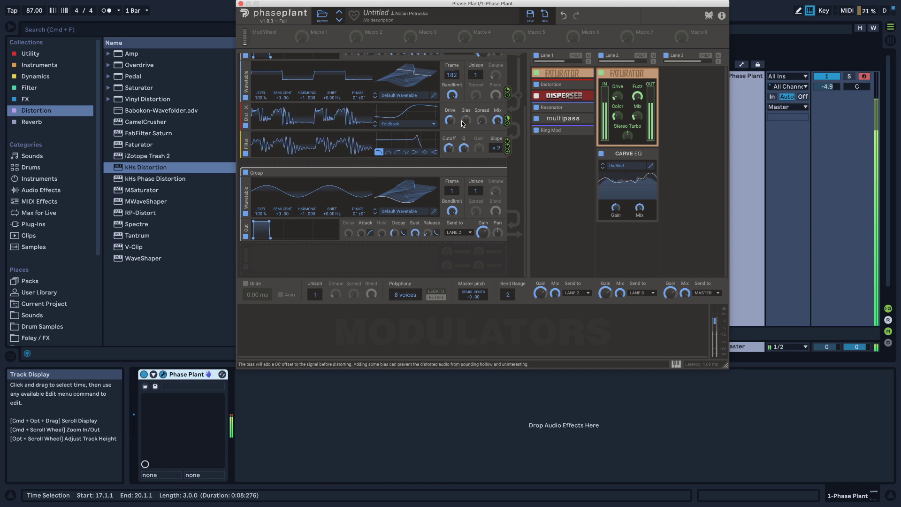
{"action": "scroll", "coordinate": [464, 121], "scroll_direction": "up", "scroll_amount": 3}
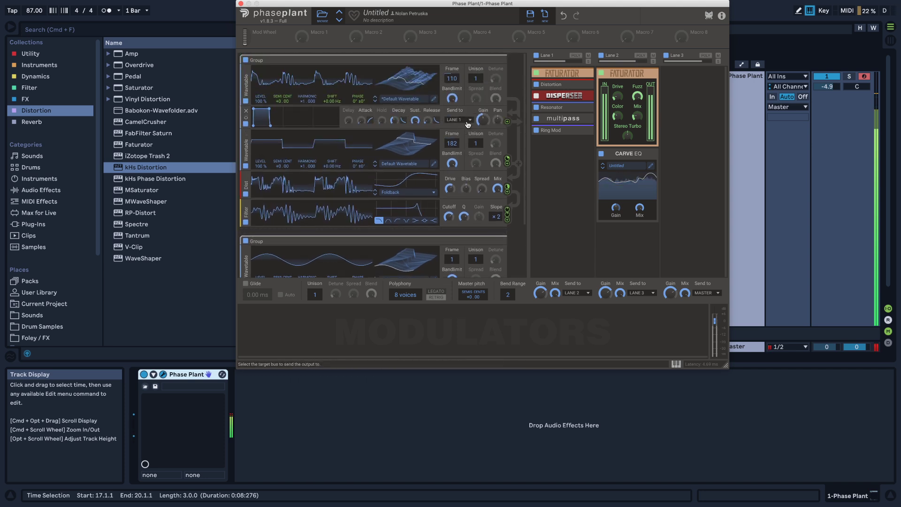
{"action": "mouse_move", "coordinate": [466, 189]}
{"action": "left_mouse_down"}
{"action": "mouse_move", "coordinate": [466, 179]}
{"action": "mouse_move", "coordinate": [467, 192]}
{"action": "left_mouse_up"}
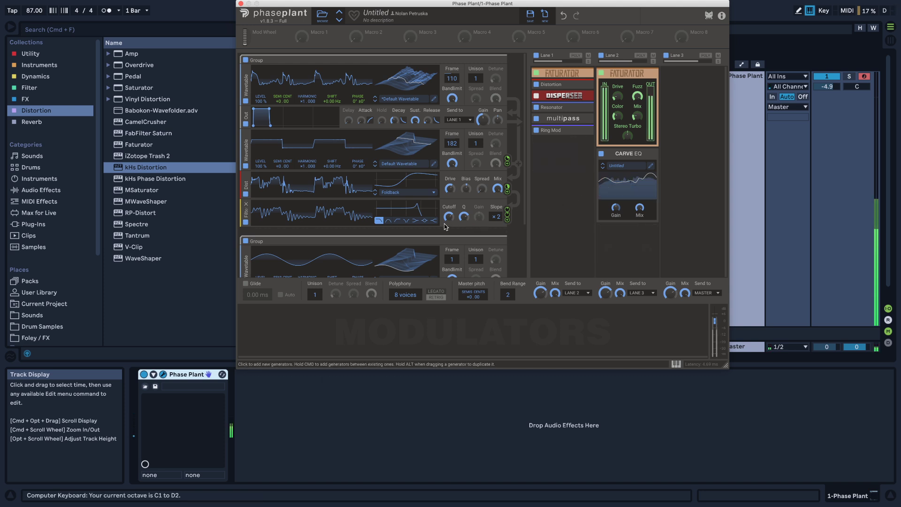
- Add a Distortion effect below the Carve EQ in Lane 2 and set its type to Foldback
{"action": "left_click", "coordinate": [241, 4]}
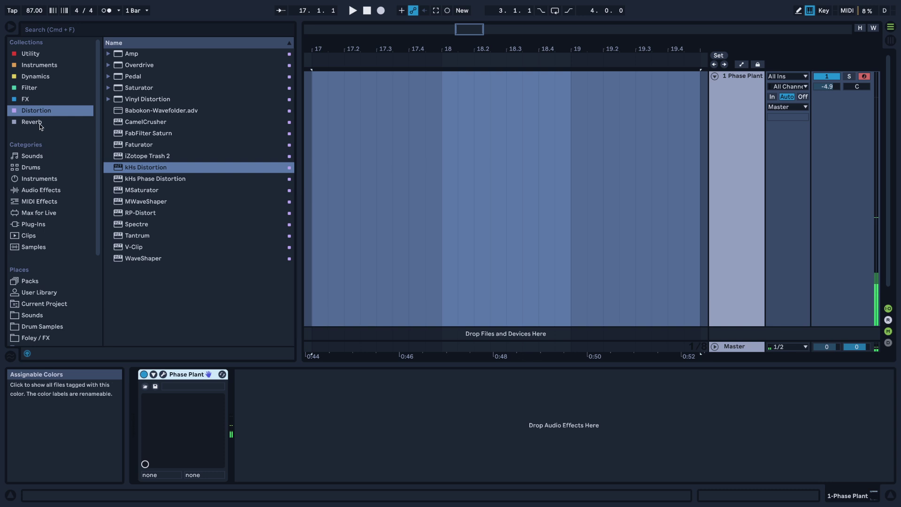
{"action": "left_click", "coordinate": [162, 374]}
{"action": "left_click", "coordinate": [657, 228]}
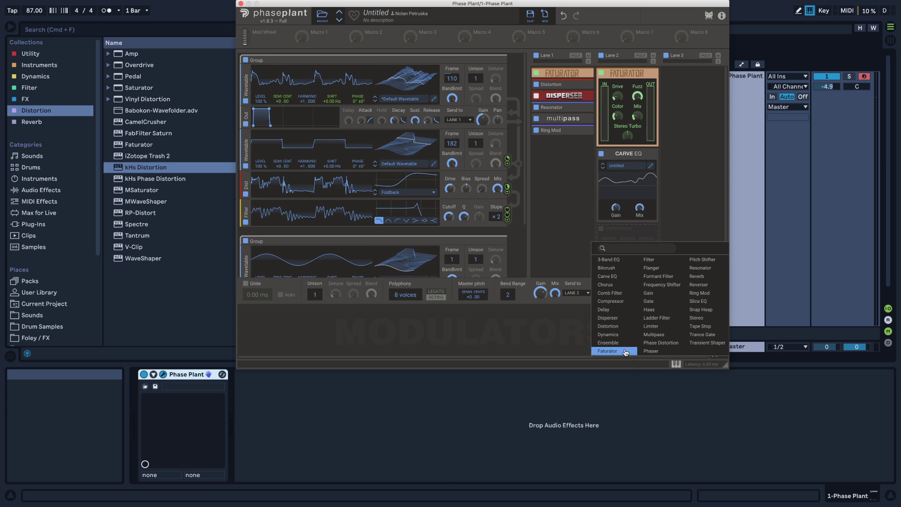
{"action": "left_click", "coordinate": [620, 327]}
{"action": "scroll", "coordinate": [638, 244], "scroll_direction": "down", "scroll_amount": 2}
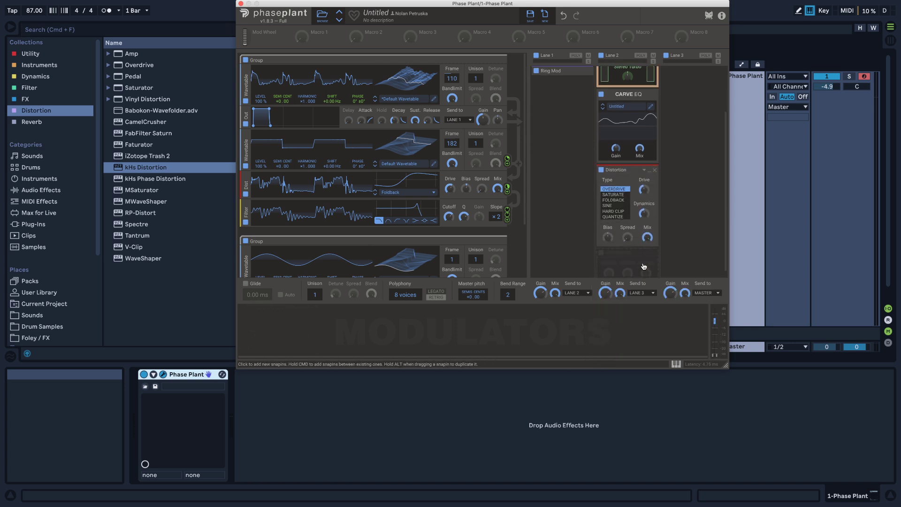
{"action": "left_click", "coordinate": [627, 201]}
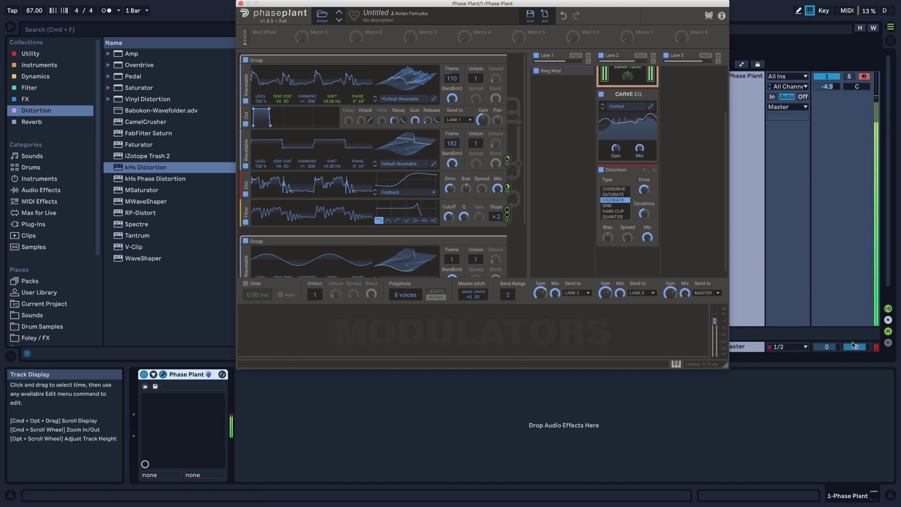
- Add a Glue Compressor after Phase Plant on the track and lower the track volume to -12.1 dB
{"action": "left_click", "coordinate": [37, 77]}
{"action": "double_click", "coordinate": [141, 87]}
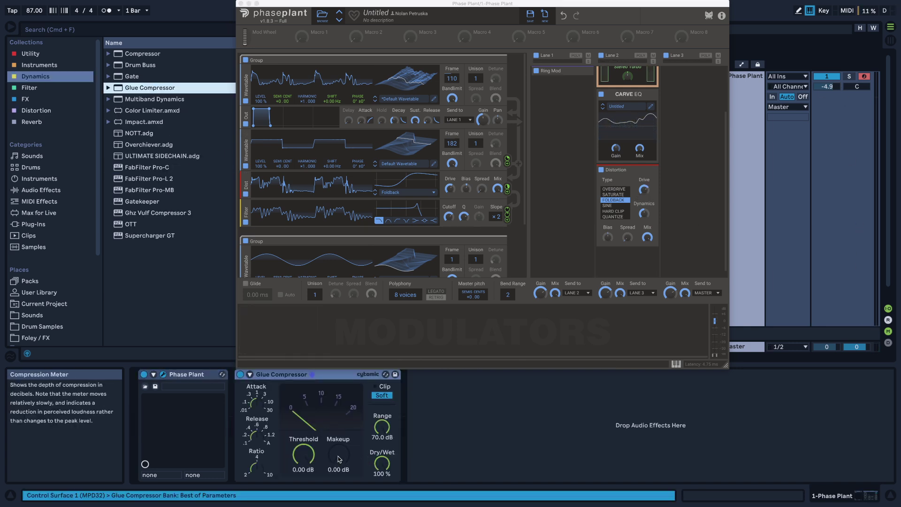
{"action": "left_click_drag", "start_coordinate": [827, 86], "coordinate": [827, 113]}
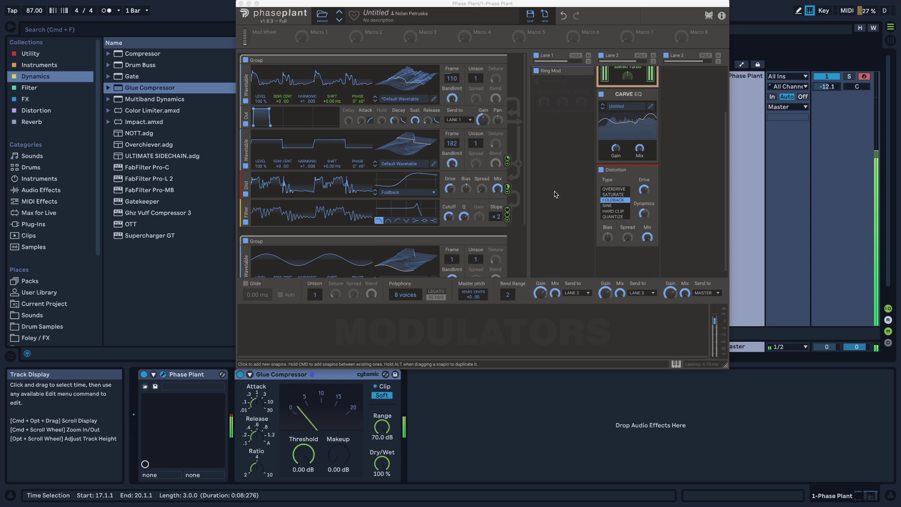
- Audition the patch by playing notes across different octaves of the computer keyboard
{"action": "key", "text": "z"}
{"action": "key", "text": "x"}
{"action": "key", "text": "x"}
{"action": "key", "text": "a"}
{"action": "key", "text": "z"}
{"action": "key", "text": "a"}
- Shape the first group's output envelope into a short decay with almost no sustain
{"action": "scroll", "coordinate": [573, 177], "scroll_direction": "up", "scroll_amount": 3}
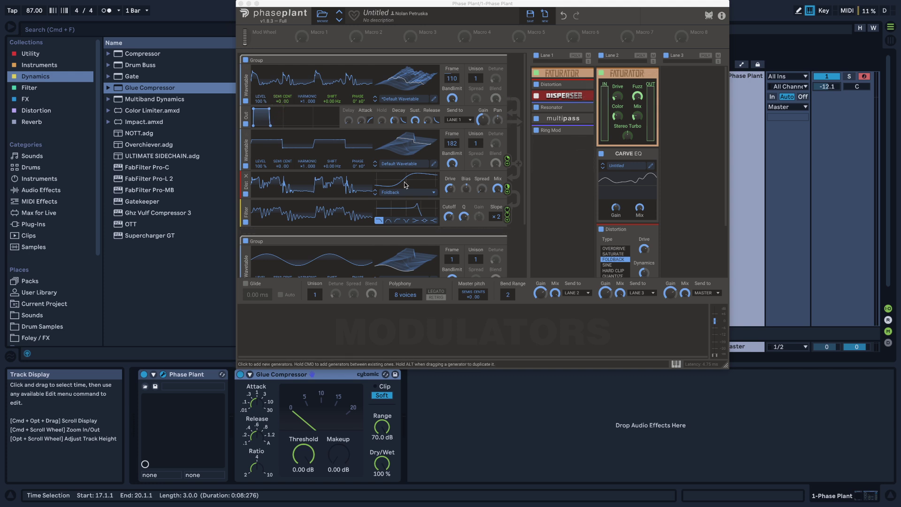
{"action": "left_click_drag", "start_coordinate": [269, 109], "coordinate": [283, 125]}
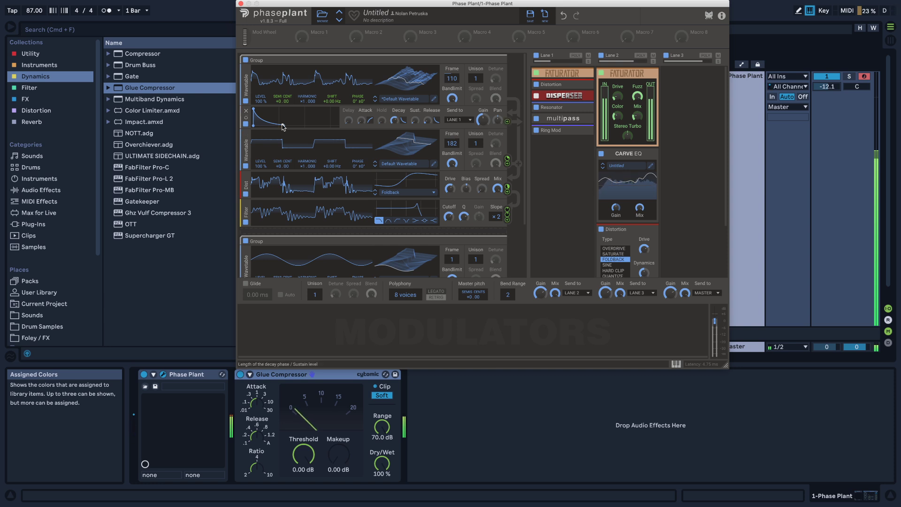
- Add a Filter at the start of Lane 1, make it a peak filter, and adjust its cutoff, Q and gain
{"action": "left_click", "coordinate": [554, 154]}
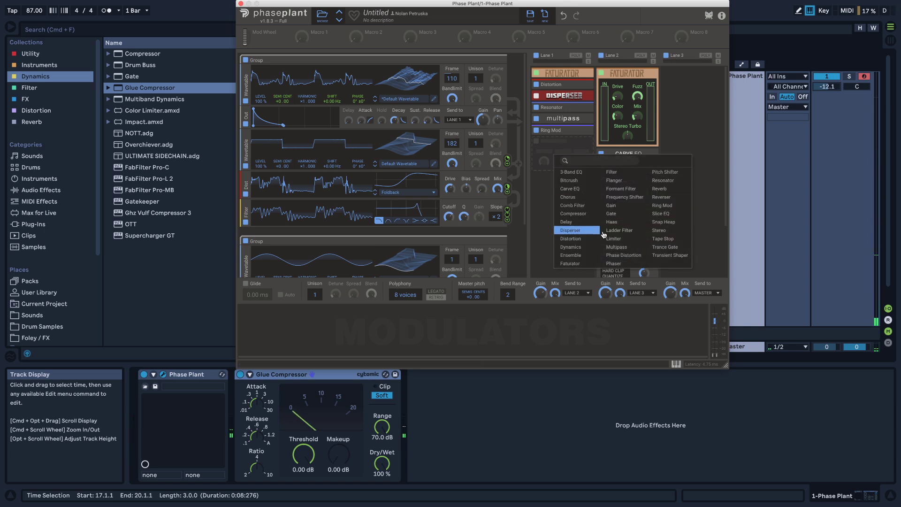
{"action": "left_click", "coordinate": [612, 171]}
{"action": "left_click_drag", "start_coordinate": [559, 143], "coordinate": [562, 57]}
{"action": "left_click", "coordinate": [556, 113]}
{"action": "left_click", "coordinate": [578, 113]}
{"action": "left_click_drag", "start_coordinate": [562, 131], "coordinate": [582, 119]}
{"action": "left_click_drag", "start_coordinate": [543, 131], "coordinate": [582, 126]}
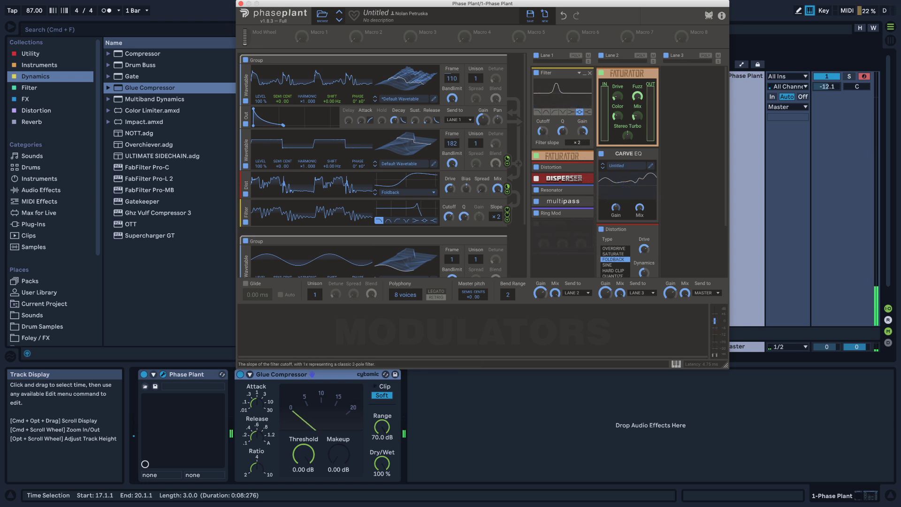
{"action": "mouse_move", "coordinate": [543, 131]}
{"action": "left_mouse_down"}
{"action": "mouse_move", "coordinate": [543, 119]}
{"action": "mouse_move", "coordinate": [543, 132]}
{"action": "left_mouse_up"}
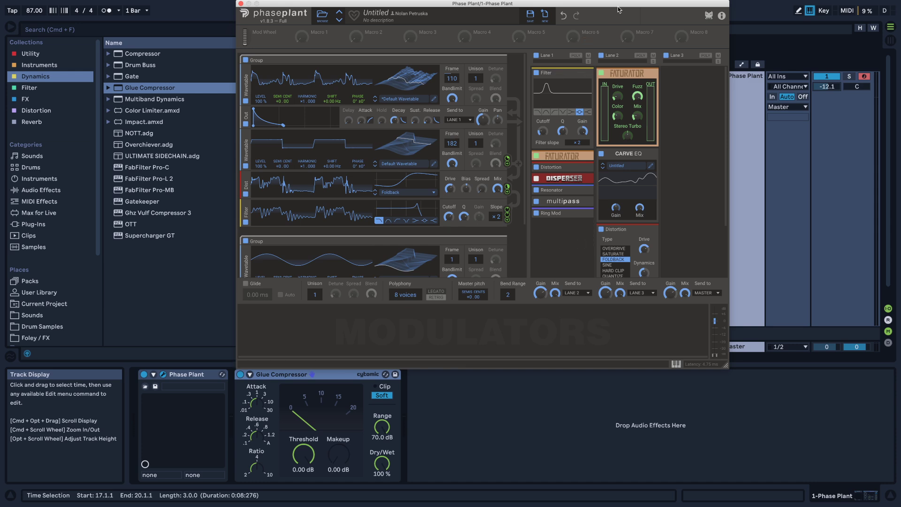
{"action": "left_click_drag", "start_coordinate": [618, 9], "coordinate": [637, 26]}
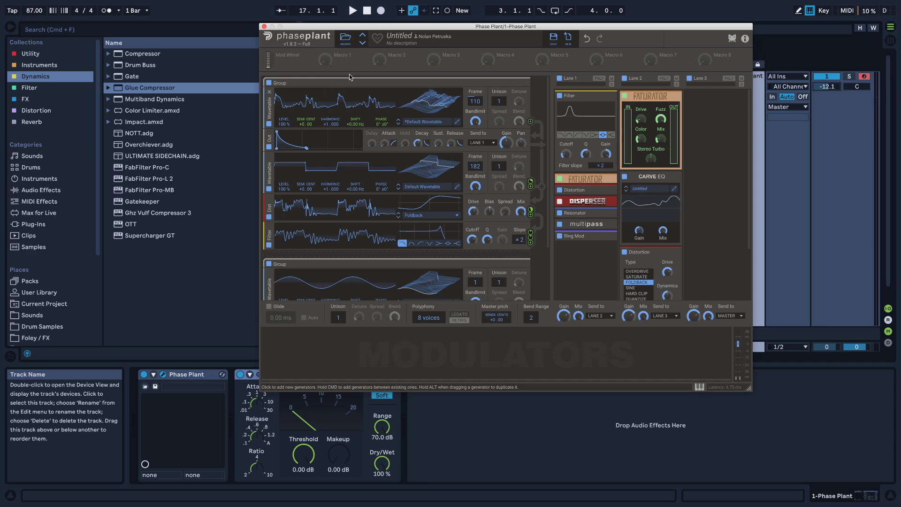
{"action": "left_click_drag", "start_coordinate": [372, 27], "coordinate": [470, 68]}
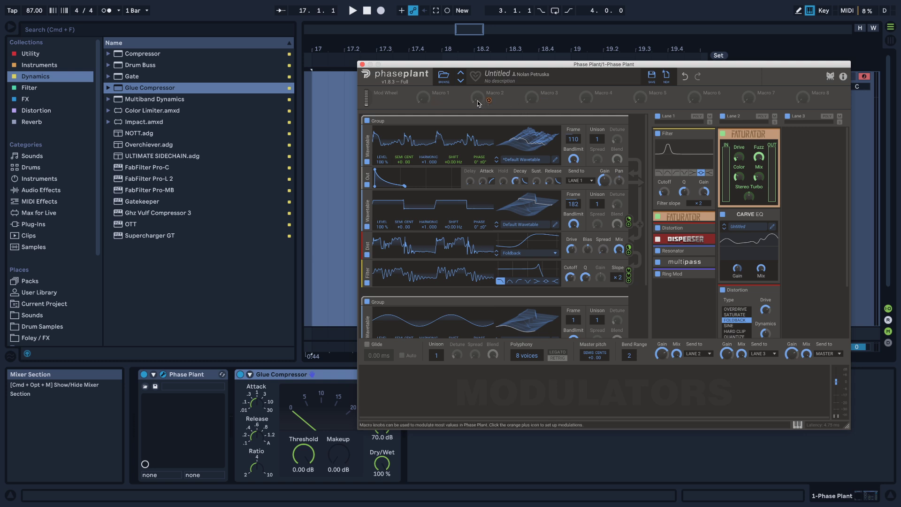
{"action": "left_click_drag", "start_coordinate": [506, 65], "coordinate": [411, 36]}
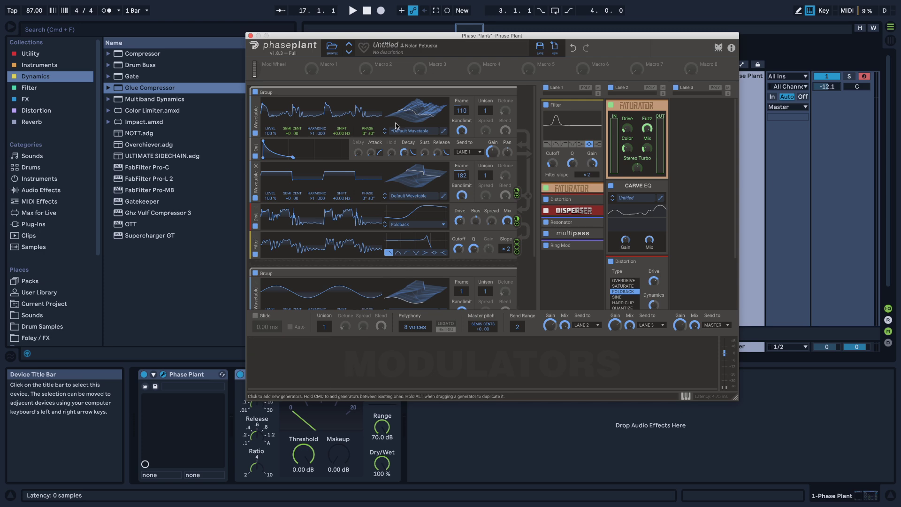
{"action": "left_click_drag", "start_coordinate": [435, 41], "coordinate": [417, 52]}
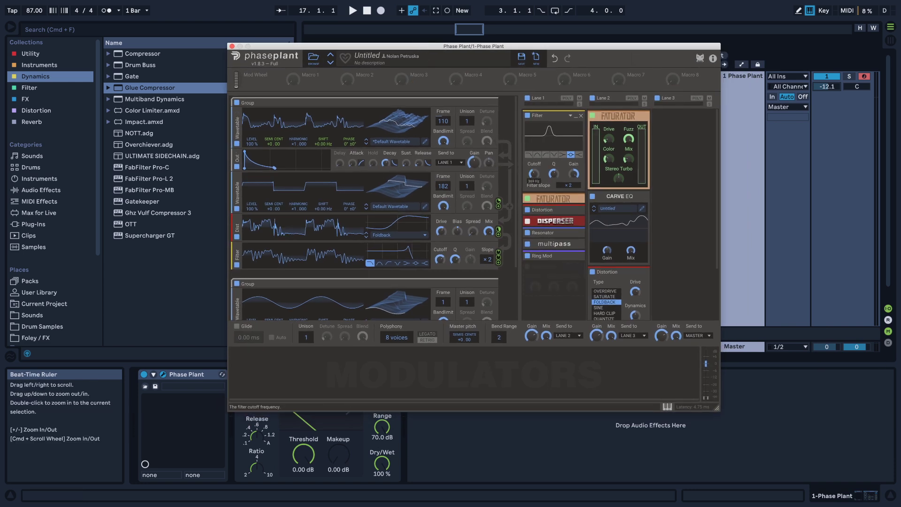
- Lower the Lane 1 peak filter's cutoff and duplicate the filter directly beneath the original, above the Faturator
{"action": "left_click_drag", "start_coordinate": [534, 174], "coordinate": [534, 206]}
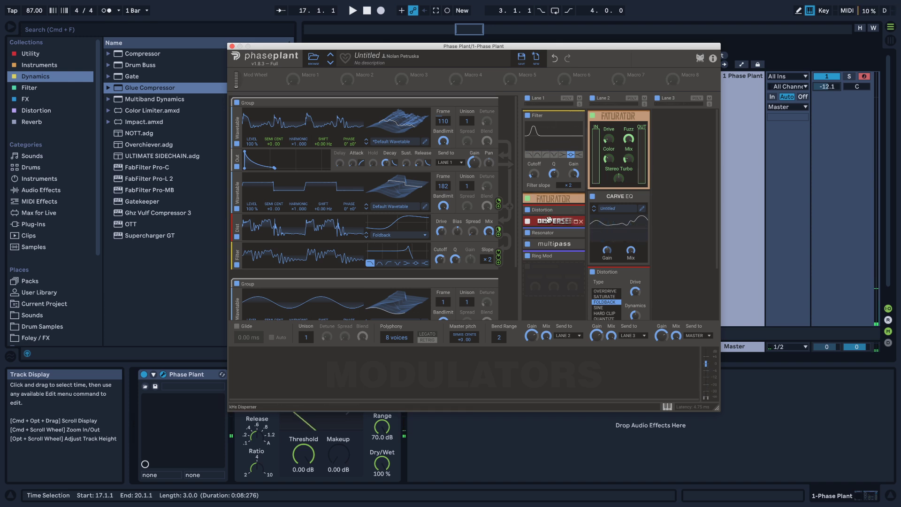
{"action": "left_click_drag", "start_coordinate": [547, 116], "coordinate": [534, 163]}
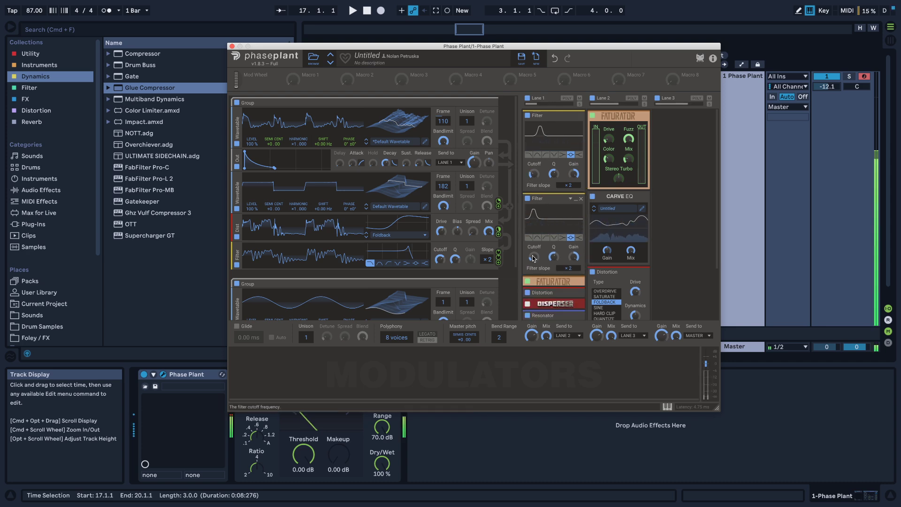
- Move the plugin window aside, unfold the Phase Plant device's parameter panel, and show the track's automation
{"action": "left_click_drag", "start_coordinate": [444, 47], "coordinate": [592, 129]}
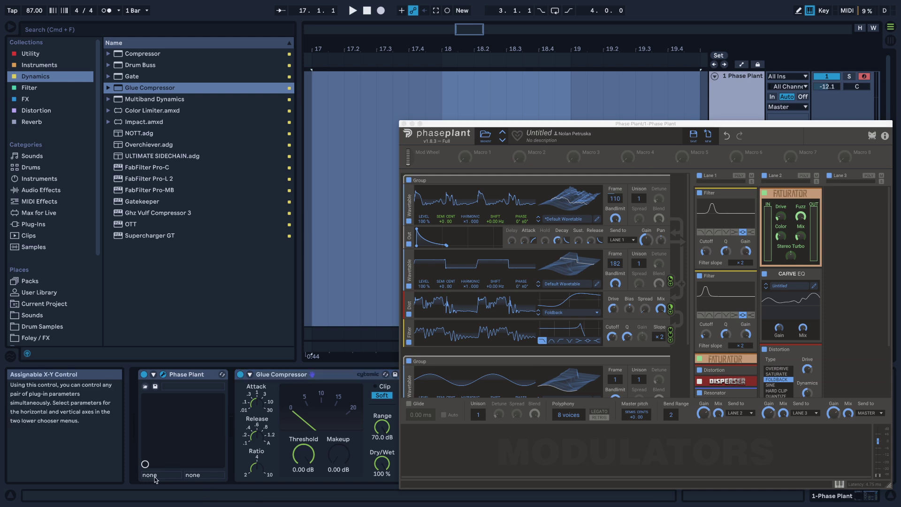
{"action": "left_click", "coordinate": [153, 374]}
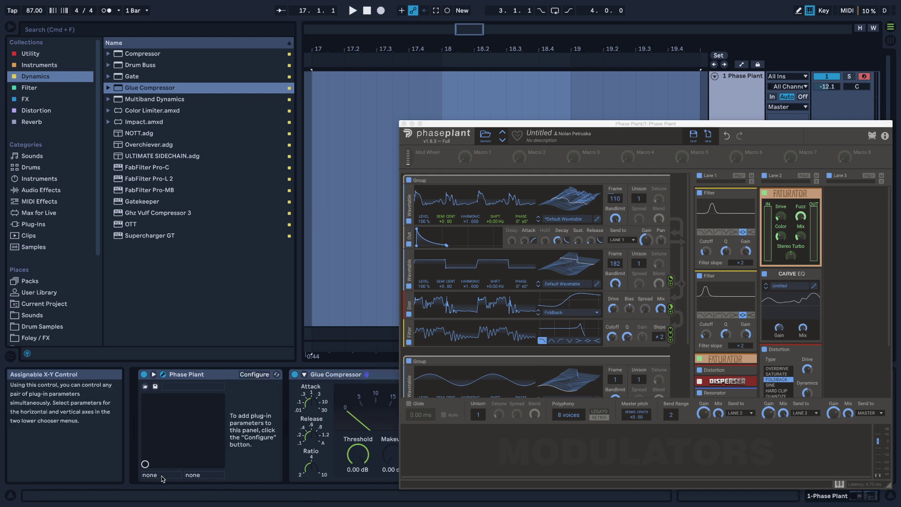
{"action": "key", "text": "a"}
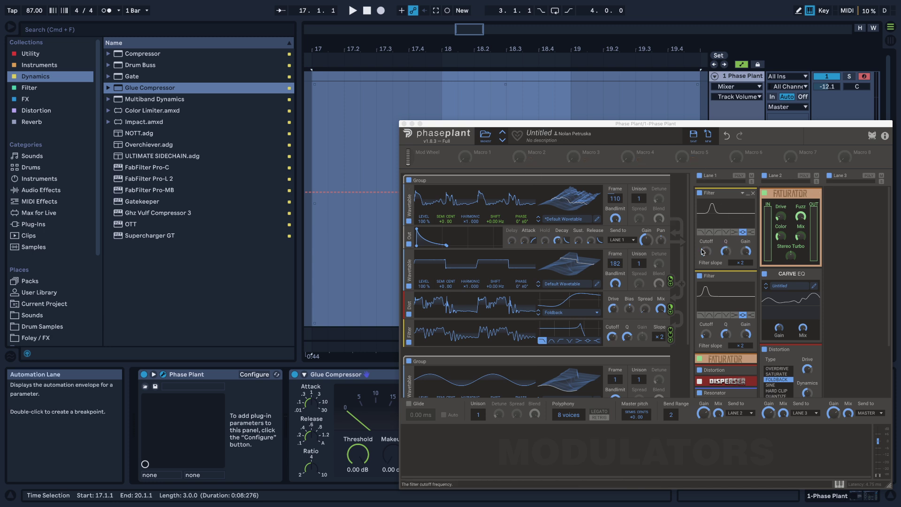
- Assign Macro 1 to modulate the cutoffs of both peak filters in Lane 1
{"action": "mouse_move", "coordinate": [707, 251]}
{"action": "left_mouse_down"}
{"action": "mouse_move", "coordinate": [706, 225]}
{"action": "mouse_move", "coordinate": [706, 254]}
{"action": "left_mouse_up"}
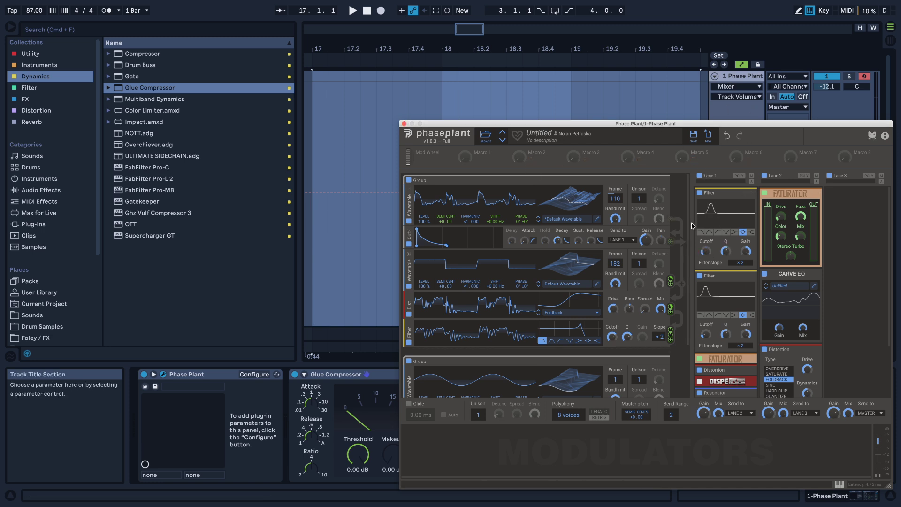
{"action": "left_click", "coordinate": [476, 160]}
{"action": "left_click_drag", "start_coordinate": [707, 259], "coordinate": [706, 242]}
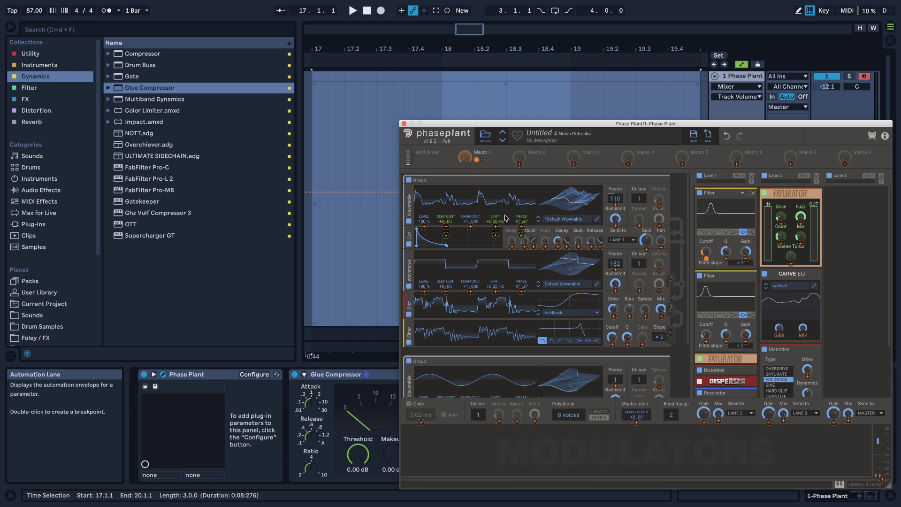
{"action": "left_click", "coordinate": [477, 161]}
{"action": "left_click", "coordinate": [482, 159]}
{"action": "left_click_drag", "start_coordinate": [706, 342], "coordinate": [706, 341]}
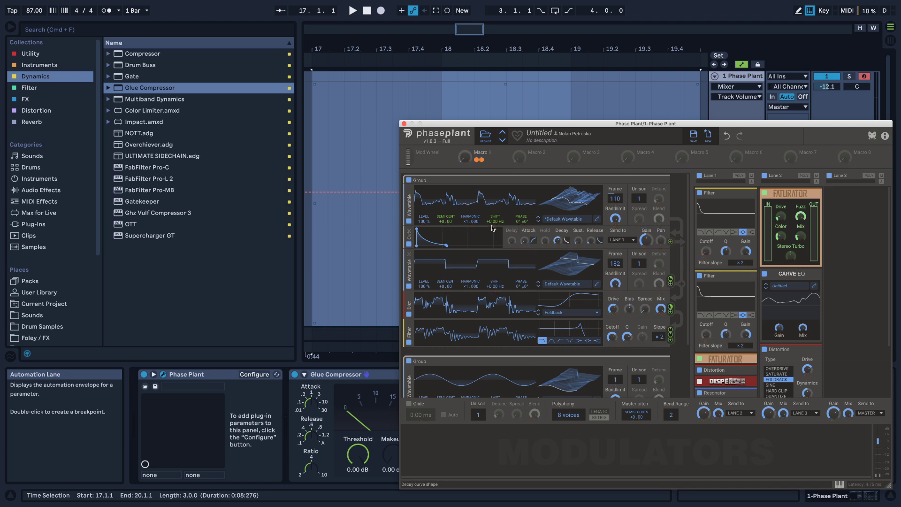
- Map the horizontal axis of the Phase Plant device's X-Y control to Macro 1 and sweep it
{"action": "left_click_drag", "start_coordinate": [465, 156], "coordinate": [465, 202]}
{"action": "left_click", "coordinate": [160, 475]}
{"action": "left_click", "coordinate": [170, 496]}
{"action": "left_click_drag", "start_coordinate": [243, 399], "coordinate": [275, 399]}
{"action": "left_click_drag", "start_coordinate": [220, 464], "coordinate": [182, 464]}
- Sweep Macro 1 through the X-Y control while playing in different octaves, leaving it at 44 %
{"action": "key", "text": "z"}
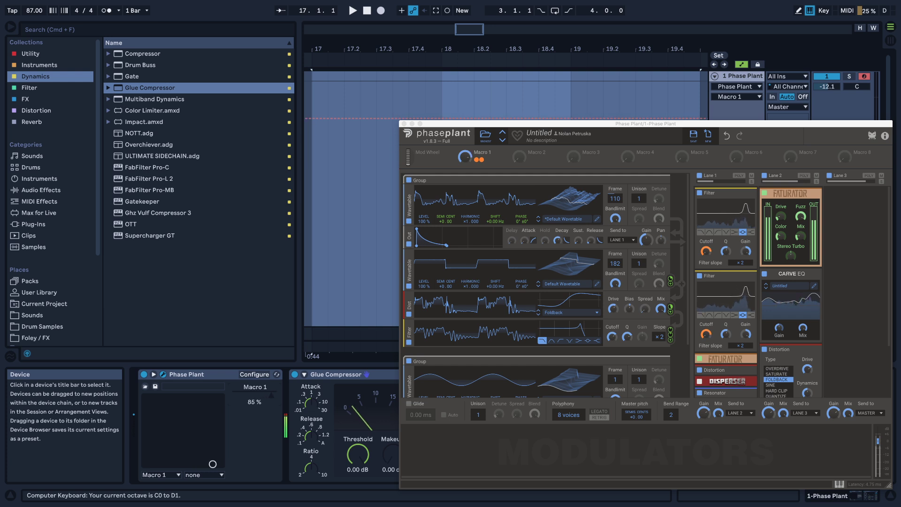
{"action": "left_click_drag", "start_coordinate": [179, 464], "coordinate": [162, 464]}
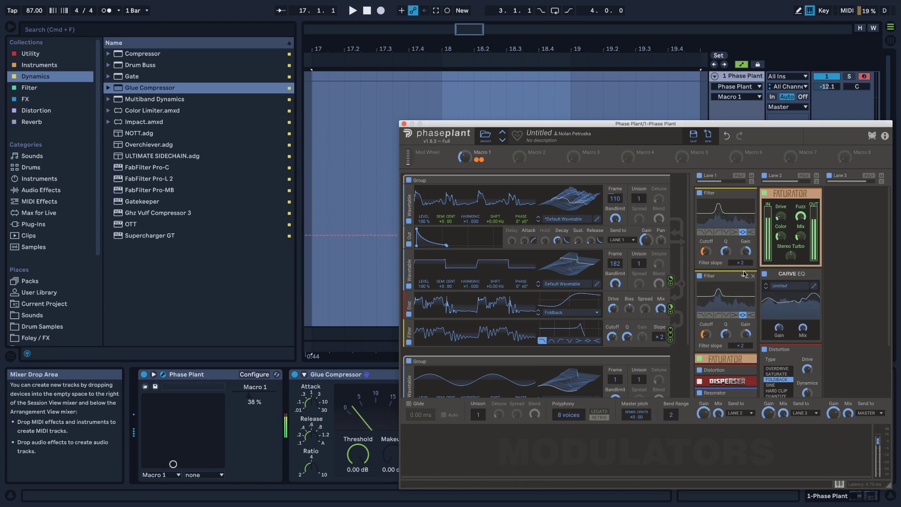
{"action": "mouse_move", "coordinate": [173, 464]}
{"action": "left_mouse_down"}
{"action": "mouse_move", "coordinate": [221, 464]}
{"action": "mouse_move", "coordinate": [150, 464]}
{"action": "mouse_move", "coordinate": [180, 464]}
{"action": "left_mouse_up"}
{"action": "key", "text": "z"}
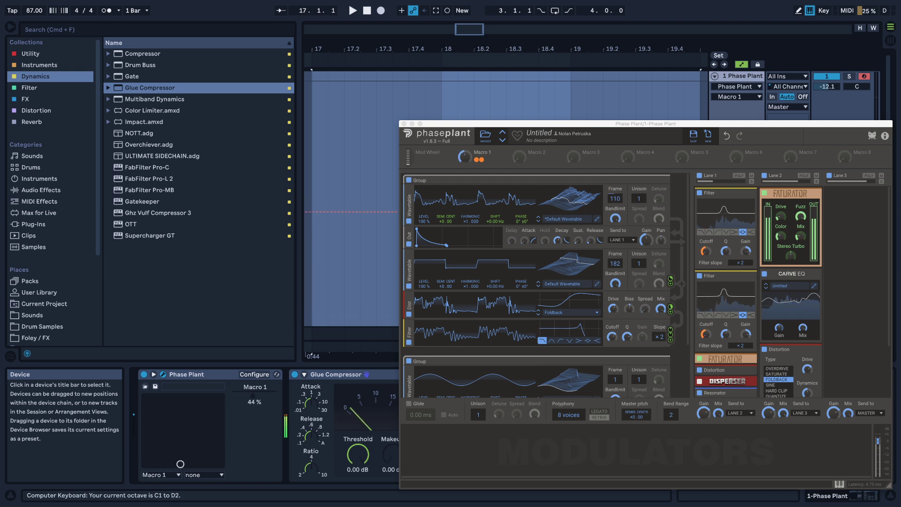
- Soften the peaks of the two Lane 1 filters and sweep Macro 1 to 25 % and up to 95 %
{"action": "left_click", "coordinate": [725, 252]}
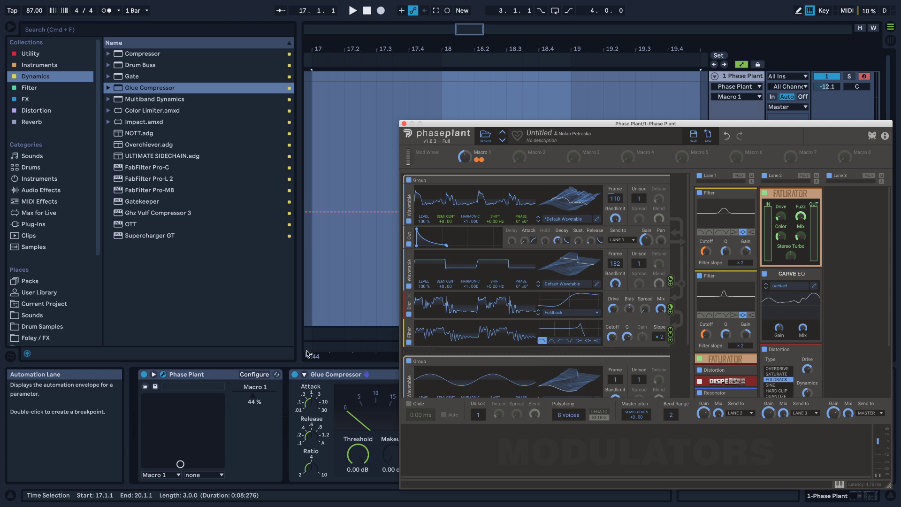
{"action": "left_click_drag", "start_coordinate": [246, 395], "coordinate": [255, 437]}
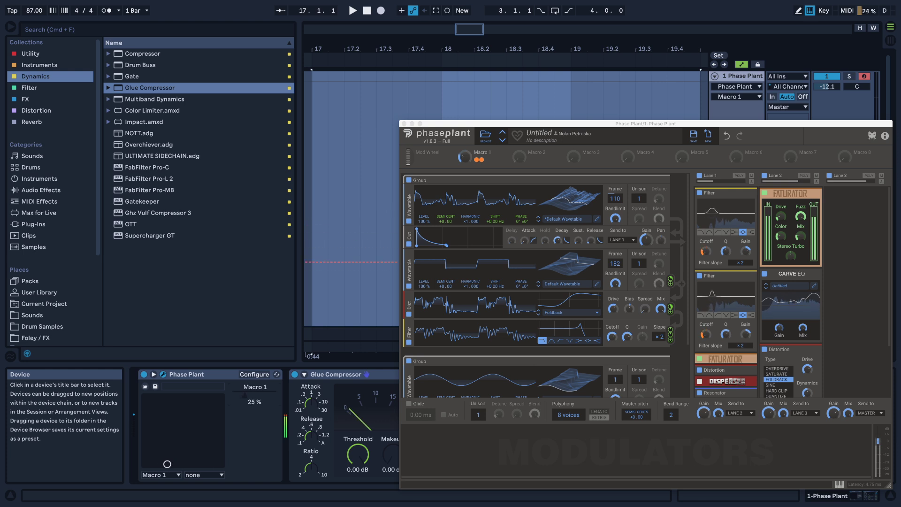
{"action": "left_click_drag", "start_coordinate": [254, 402], "coordinate": [255, 382]}
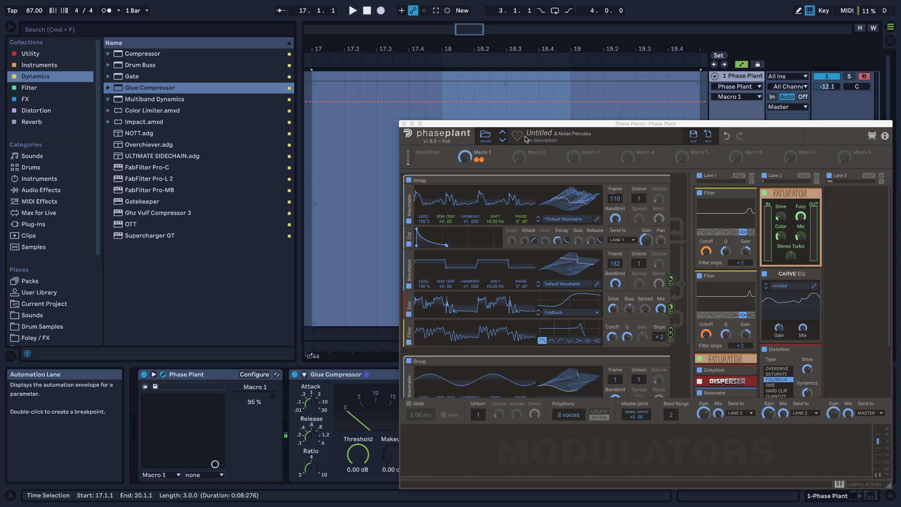
- Assign Macro 2 to the first group's Foldback distortion Bias and turn the macro up
{"action": "left_click", "coordinate": [532, 160]}
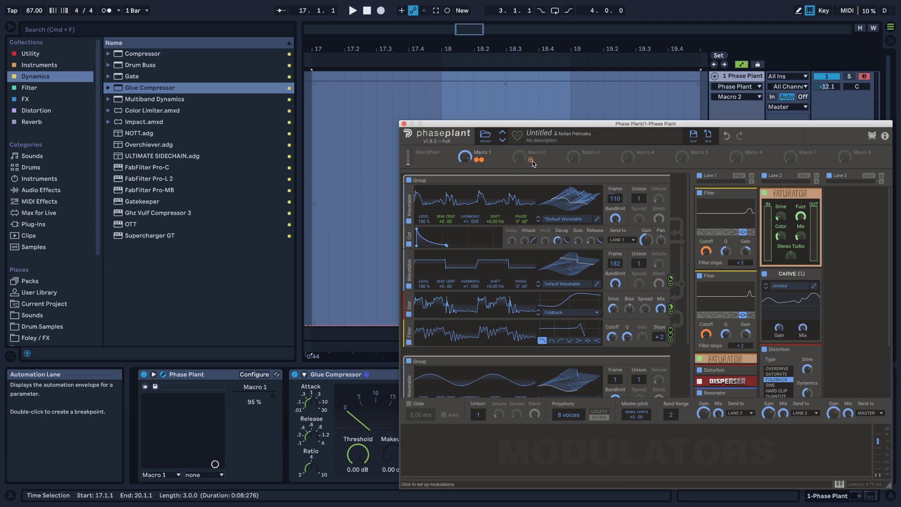
{"action": "left_click", "coordinate": [531, 160]}
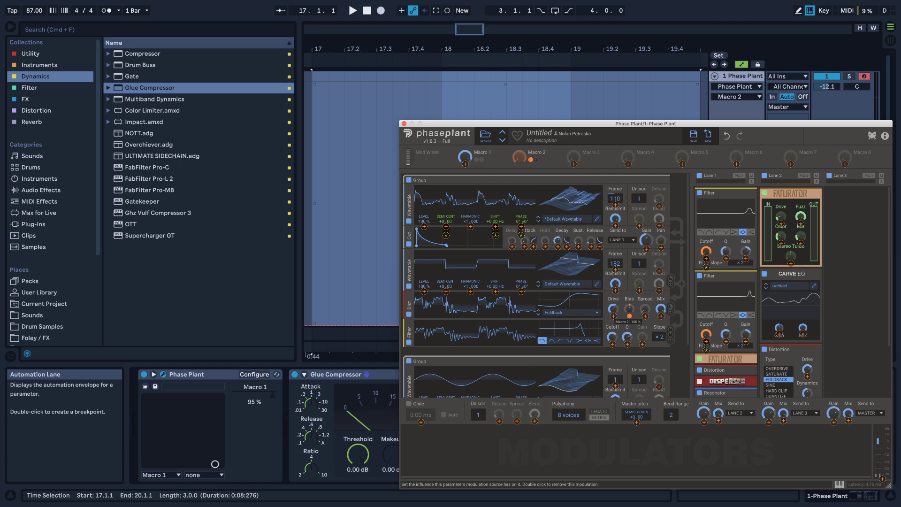
{"action": "left_click", "coordinate": [520, 160]}
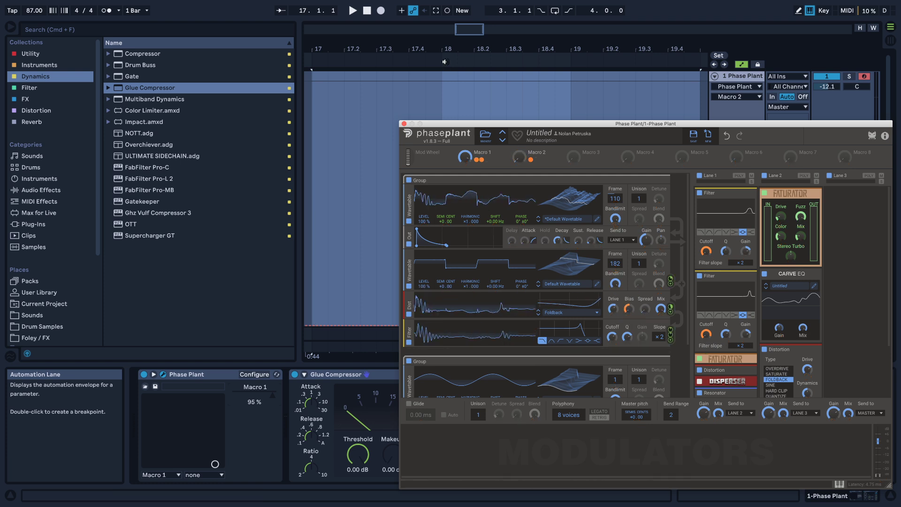
- Turn Macro 2 up to 100 % and check its modulation of the first group's Foldback Bias
{"action": "left_click_drag", "start_coordinate": [520, 162], "coordinate": [521, 134]}
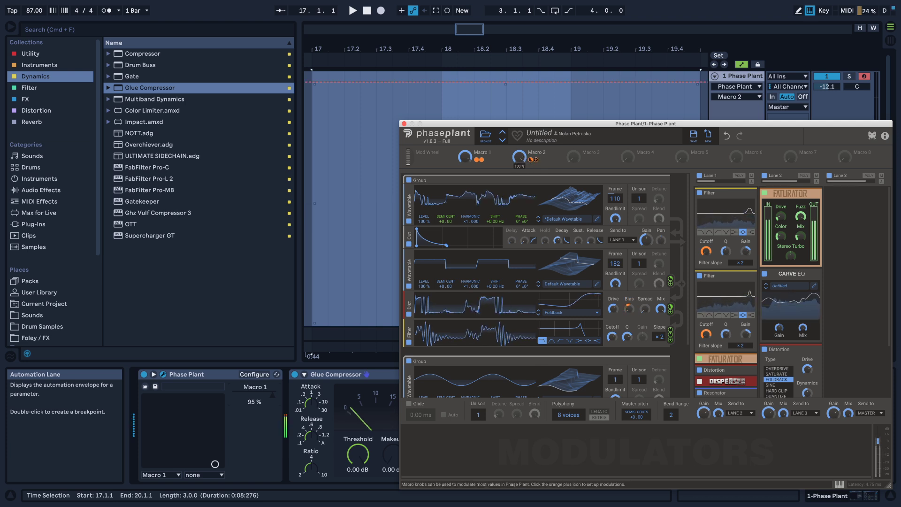
{"action": "right_click", "coordinate": [530, 161]}
{"action": "left_click", "coordinate": [523, 156]}
{"action": "right_click", "coordinate": [523, 157]}
{"action": "left_click", "coordinate": [520, 160]}
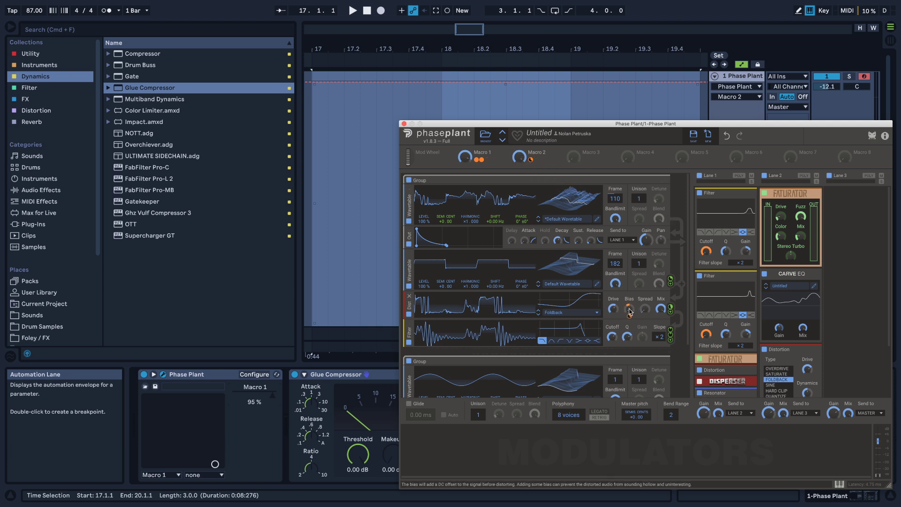
- Add a sine LFO as a new modulator and keep its output range set to Bipolar
{"action": "left_click", "coordinate": [458, 458]}
{"action": "left_click", "coordinate": [446, 467]}
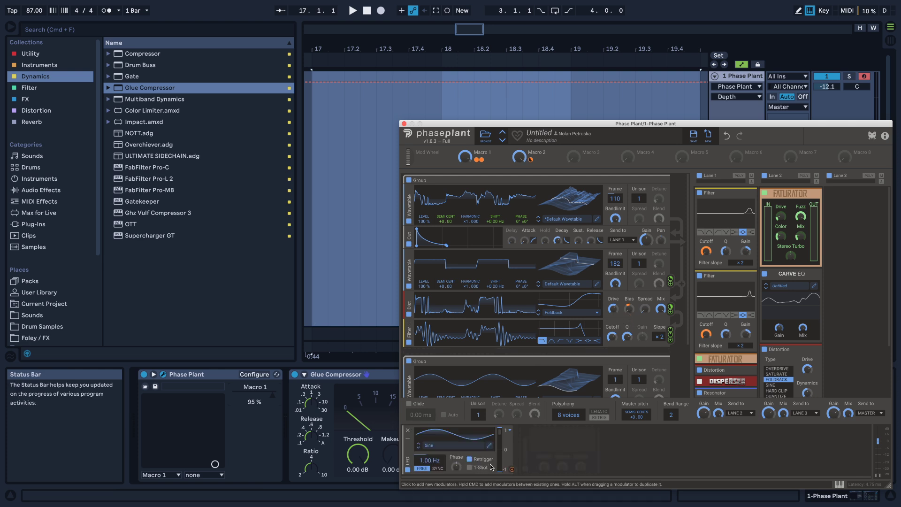
{"action": "left_click", "coordinate": [511, 431]}
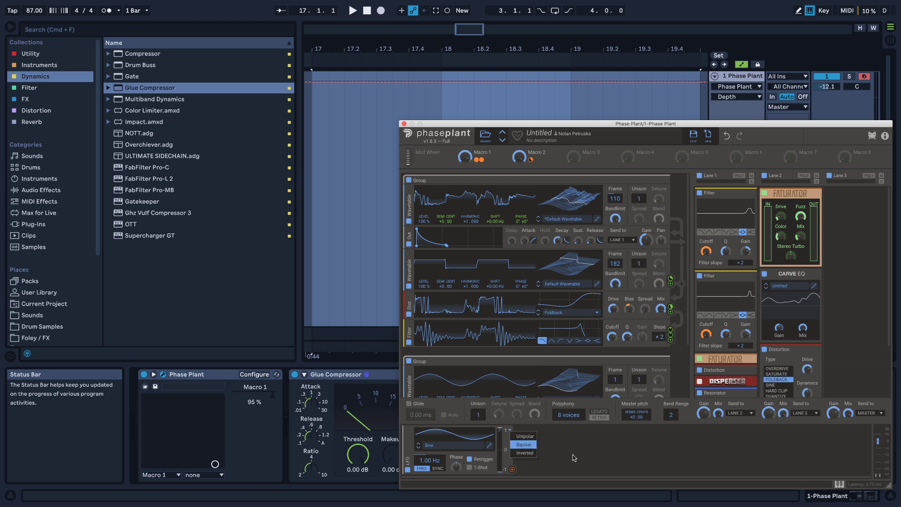
{"action": "left_click", "coordinate": [524, 445]}
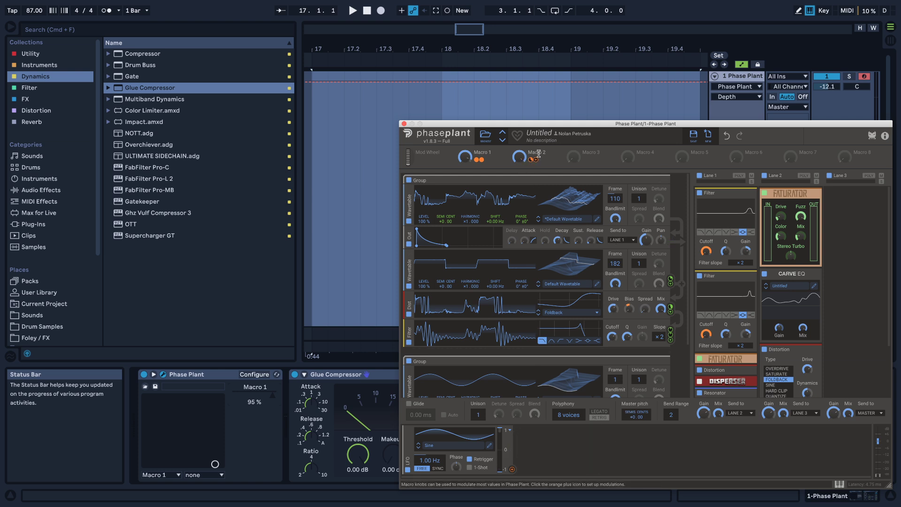
- Lower Macro 2 to zero and set the depth of its Foldback Bias modulation to about 44 %
{"action": "left_click_drag", "start_coordinate": [538, 161], "coordinate": [629, 348]}
{"action": "left_click_drag", "start_coordinate": [530, 160], "coordinate": [519, 202]}
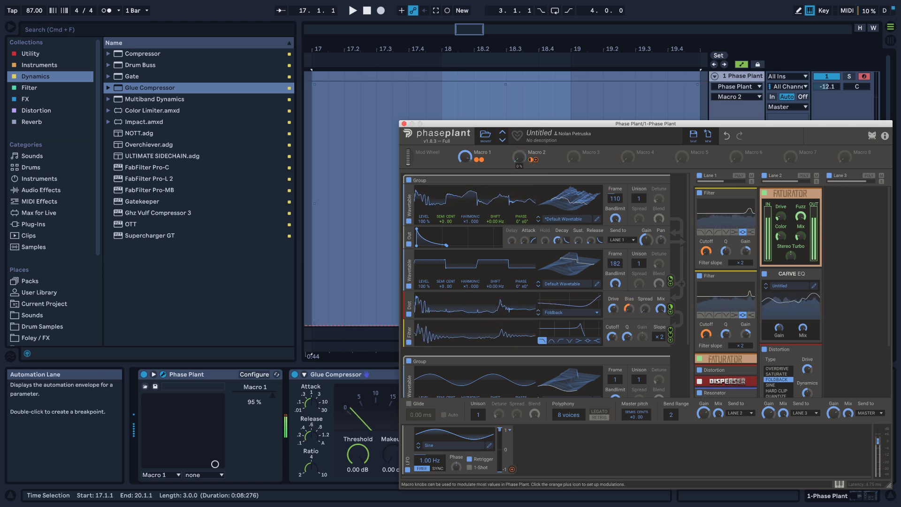
{"action": "left_click_drag", "start_coordinate": [531, 160], "coordinate": [531, 162]}
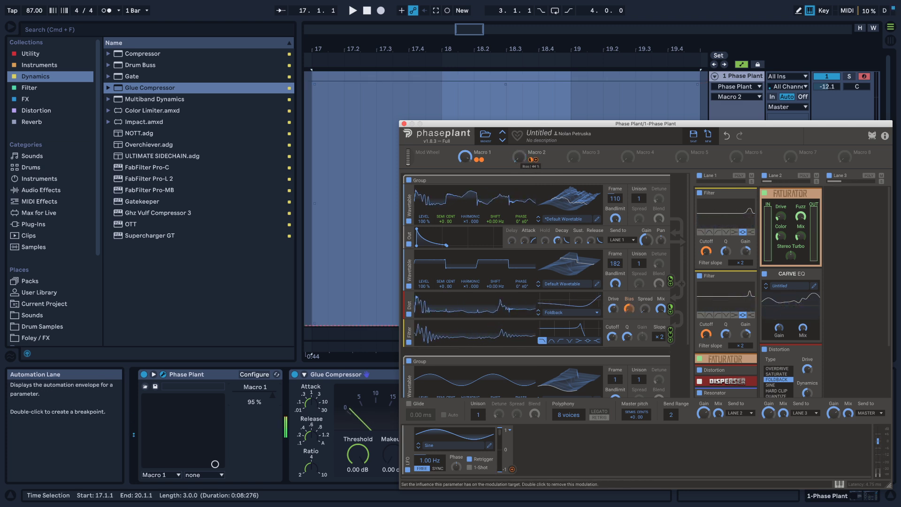
{"action": "double_click", "coordinate": [531, 160]}
{"action": "mouse_move", "coordinate": [629, 315]}
{"action": "left_mouse_down"}
{"action": "mouse_move", "coordinate": [629, 333]}
{"action": "mouse_move", "coordinate": [629, 309]}
{"action": "left_mouse_up"}
{"action": "left_click", "coordinate": [531, 160]}
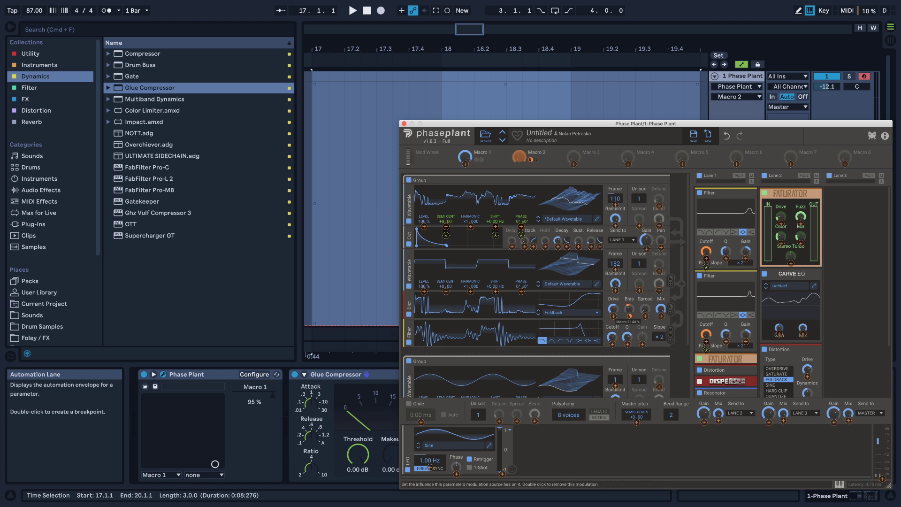
- Sweep Macro 2 from 100 % down to a lower setting while refining its Bias modulation depth and playing an octave lower
{"action": "left_click", "coordinate": [519, 162]}
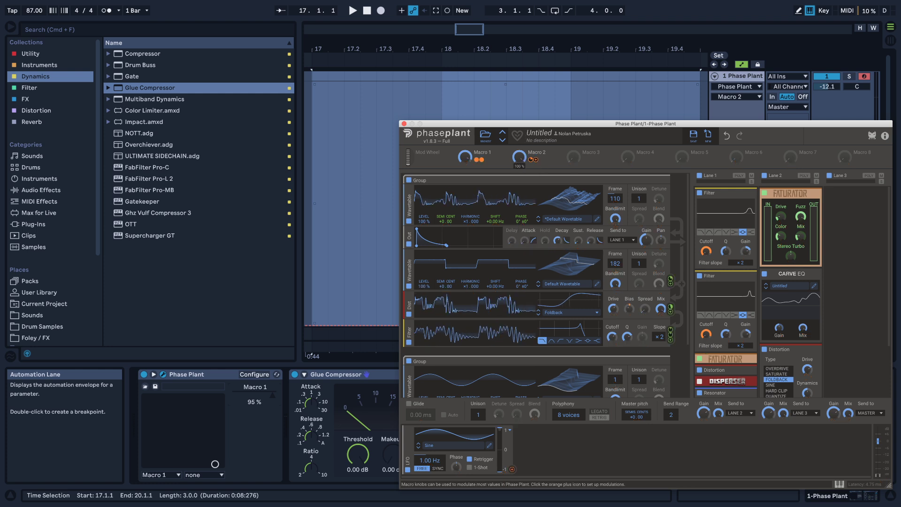
{"action": "left_click_drag", "start_coordinate": [530, 159], "coordinate": [530, 162]}
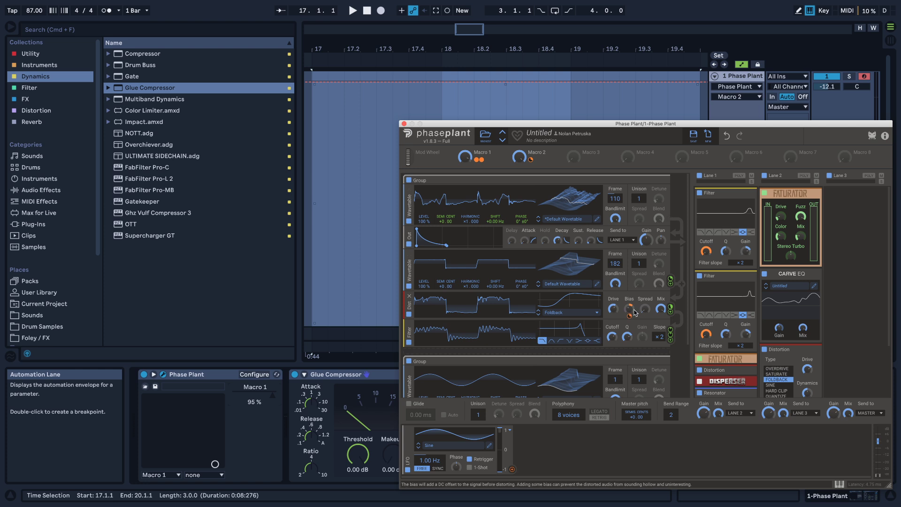
{"action": "left_click_drag", "start_coordinate": [519, 157], "coordinate": [519, 189]}
{"action": "key", "text": "z"}
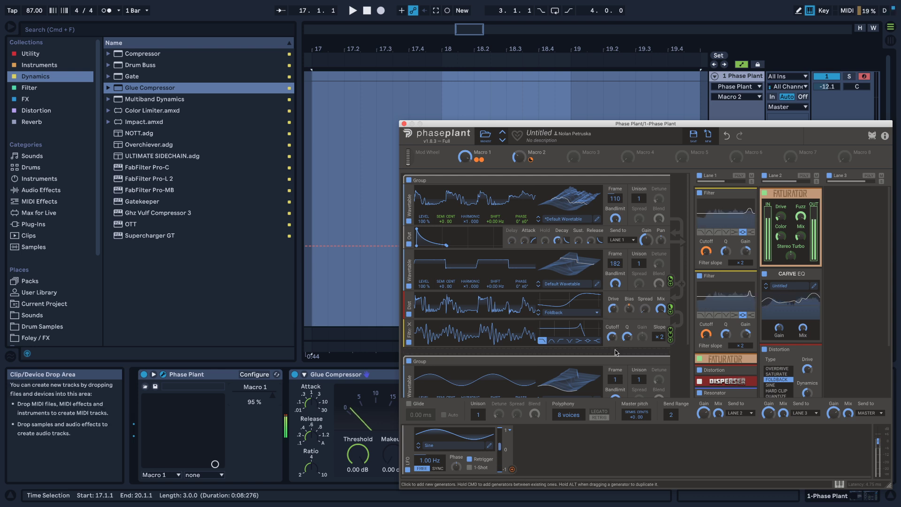
- Lower the first group's filter Cutoff, assign Macro 3 to it and turn the macro up to 62 %
{"action": "left_click_drag", "start_coordinate": [615, 335], "coordinate": [613, 347]}
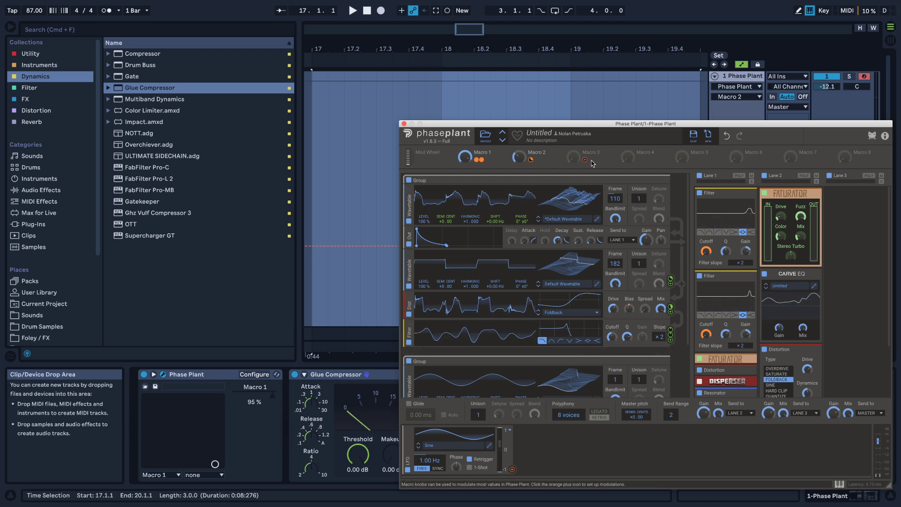
{"action": "left_click", "coordinate": [585, 160]}
{"action": "left_click", "coordinate": [613, 345]}
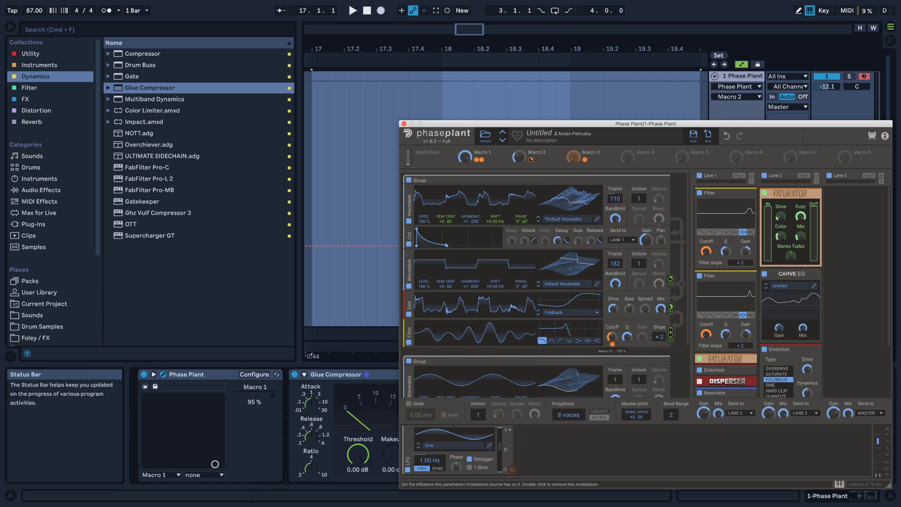
{"action": "double_click", "coordinate": [613, 347]}
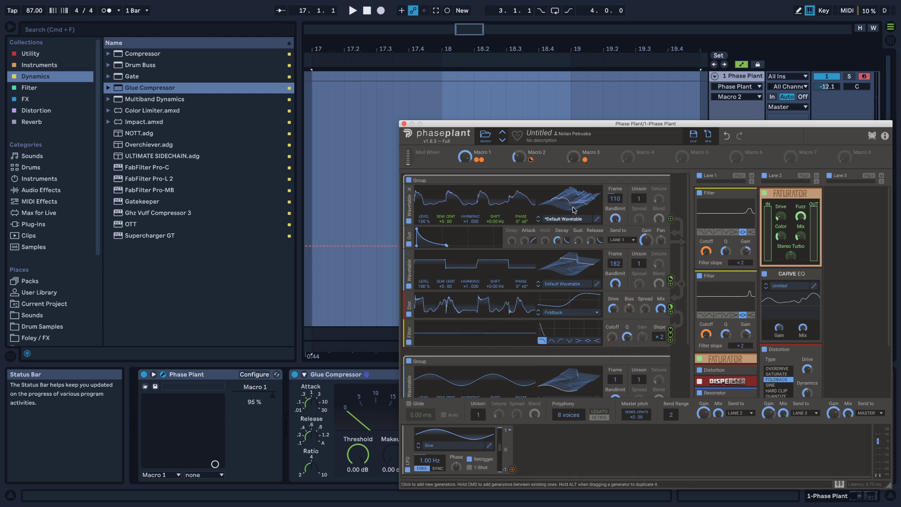
{"action": "left_click_drag", "start_coordinate": [573, 157], "coordinate": [573, 129]}
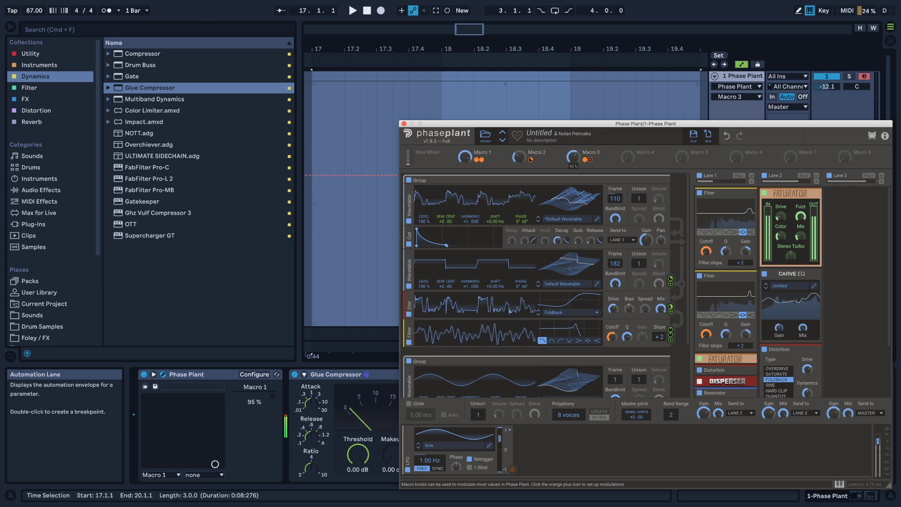
- Sweep Macros 1, 2 and 3 while playing in a lower octave, leaving Macro 1 at 40 %
{"action": "left_click", "coordinate": [519, 157]}
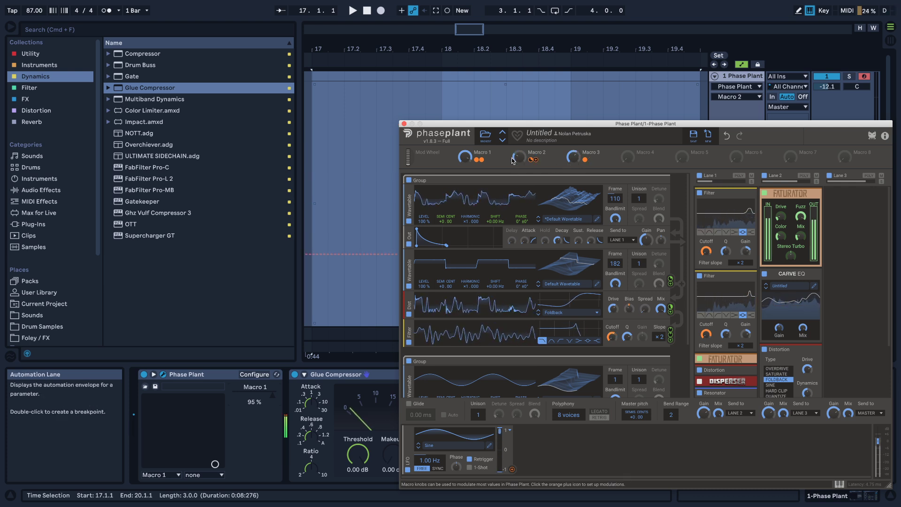
{"action": "mouse_move", "coordinate": [465, 157]}
{"action": "left_mouse_down"}
{"action": "mouse_move", "coordinate": [466, 180]}
{"action": "mouse_move", "coordinate": [465, 152]}
{"action": "left_mouse_up"}
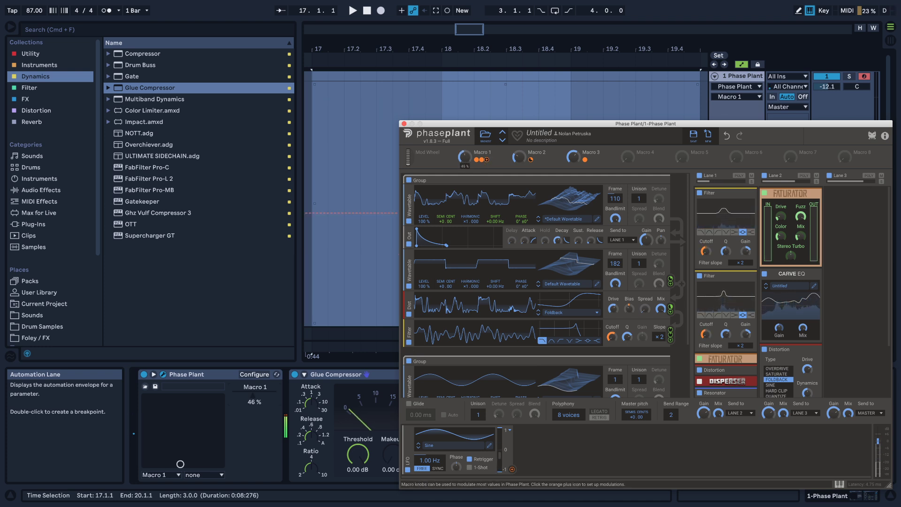
{"action": "key", "text": "z"}
{"action": "key", "text": "z"}
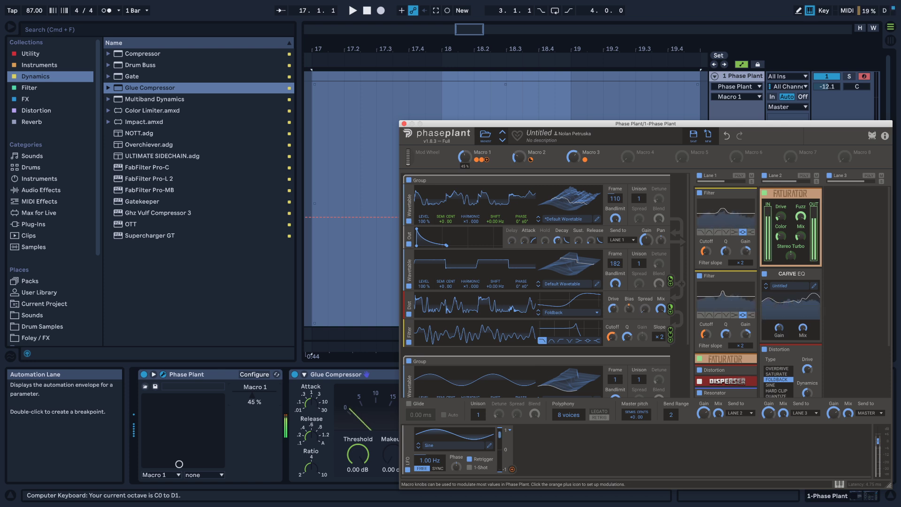
{"action": "left_click_drag", "start_coordinate": [465, 165], "coordinate": [515, 143]}
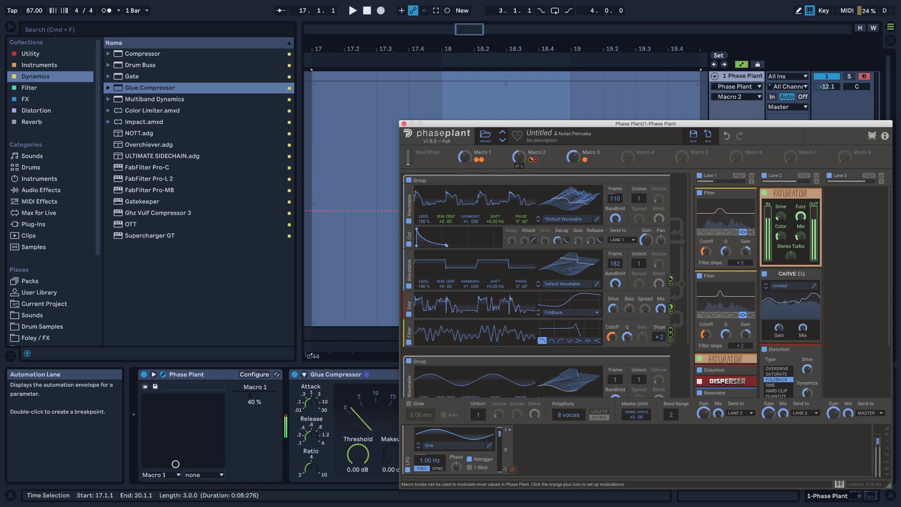
{"action": "mouse_move", "coordinate": [568, 157]}
{"action": "left_mouse_down"}
{"action": "mouse_move", "coordinate": [569, 168]}
{"action": "mouse_move", "coordinate": [573, 146]}
{"action": "left_mouse_up"}
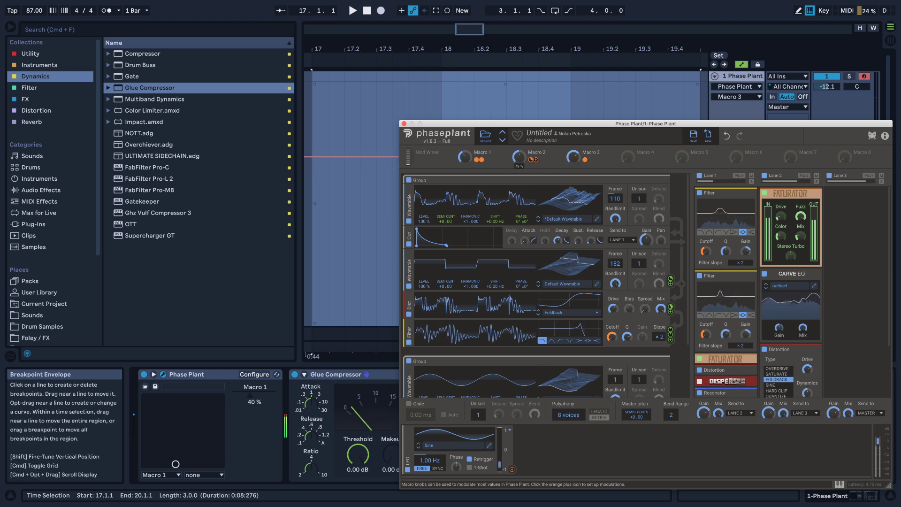
{"action": "left_click_drag", "start_coordinate": [519, 157], "coordinate": [519, 160]}
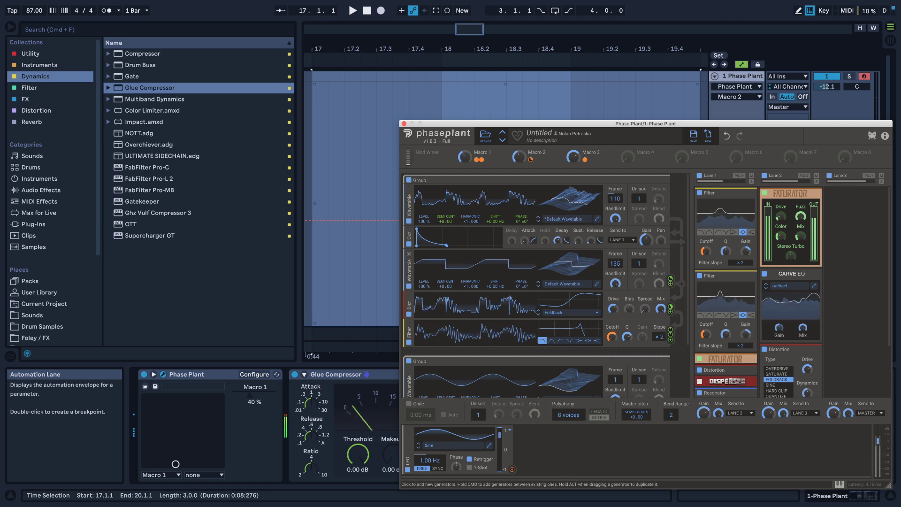
- Lower the Frame of the first group's second wavetable to 1, assign Macro 4 to it and turn the macro up
{"action": "left_click_drag", "start_coordinate": [615, 264], "coordinate": [615, 293]}
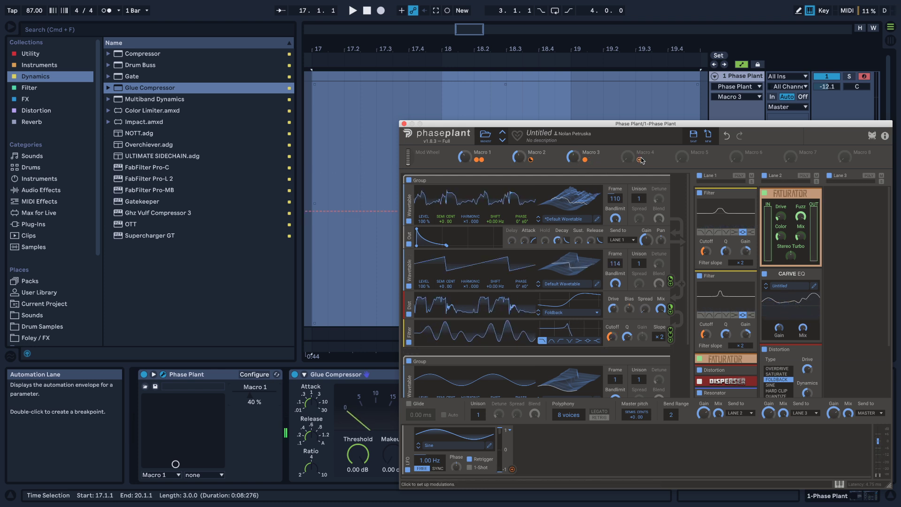
{"action": "left_click_drag", "start_coordinate": [639, 160], "coordinate": [616, 269]}
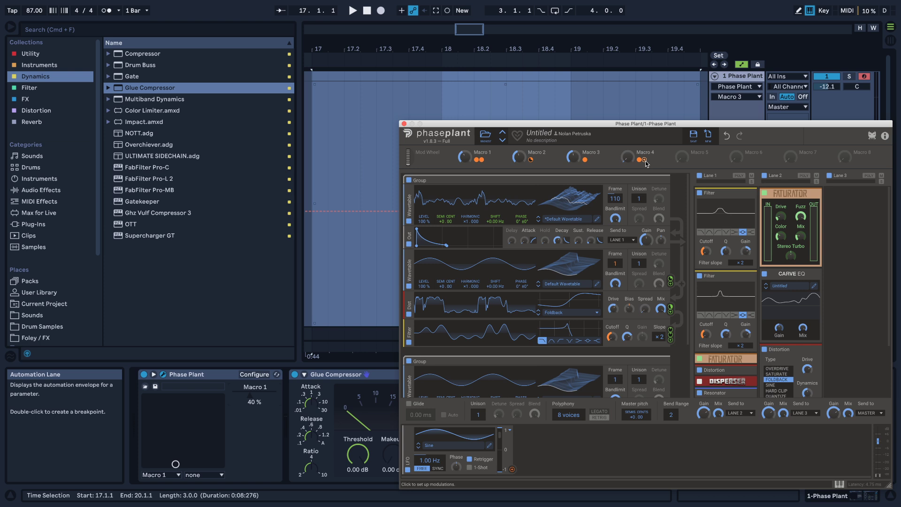
{"action": "left_click_drag", "start_coordinate": [628, 157], "coordinate": [628, 141]}
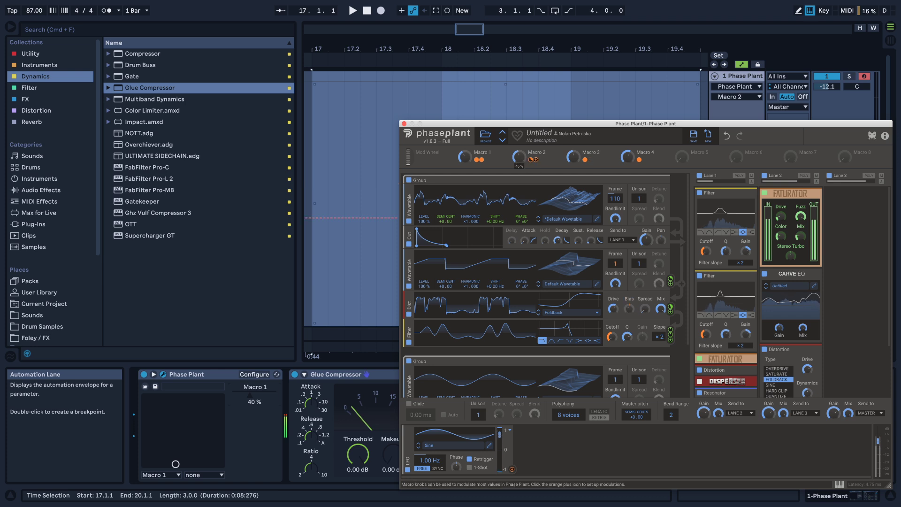
- Adjust Macro 2, turn Macro 3 down and bring Macro 1 to 50 % while playing notes
{"action": "mouse_move", "coordinate": [520, 157]}
{"action": "left_mouse_down"}
{"action": "mouse_move", "coordinate": [519, 141]}
{"action": "mouse_move", "coordinate": [519, 165]}
{"action": "mouse_move", "coordinate": [519, 155]}
{"action": "left_mouse_up"}
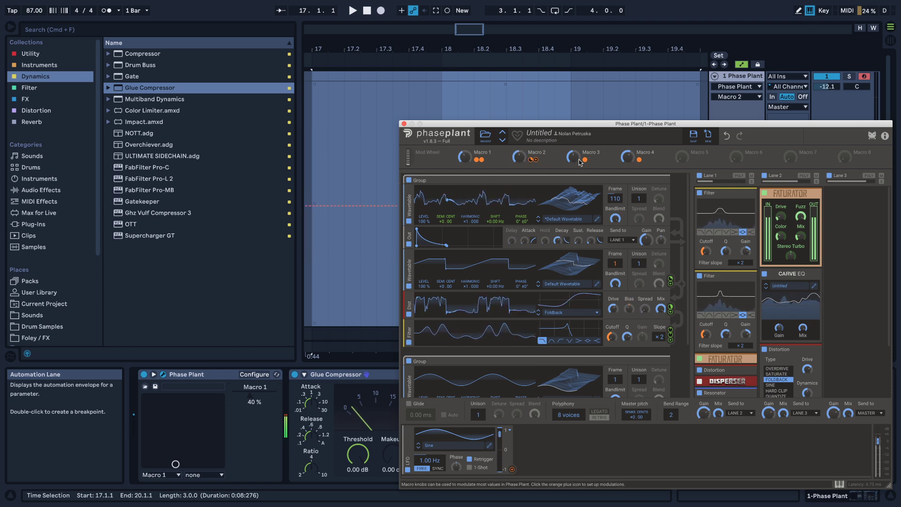
{"action": "left_click_drag", "start_coordinate": [573, 157], "coordinate": [573, 166]}
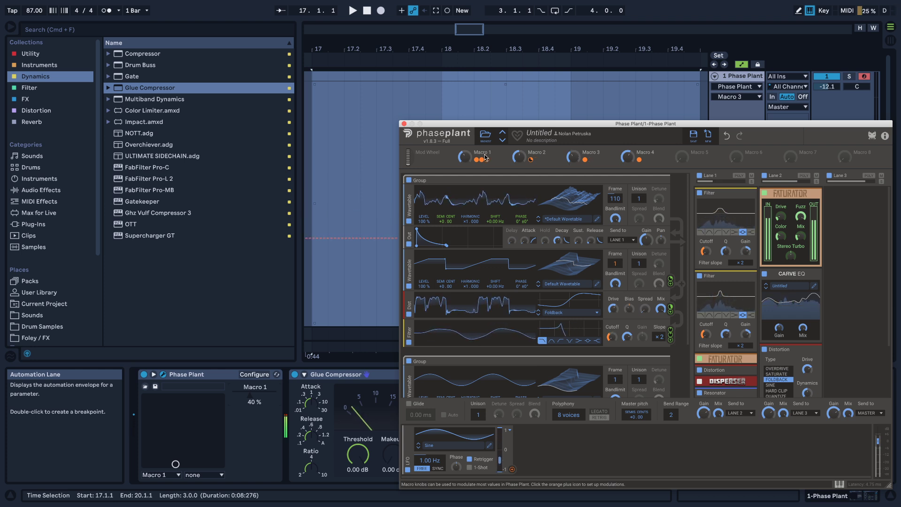
{"action": "left_click_drag", "start_coordinate": [465, 157], "coordinate": [465, 152]}
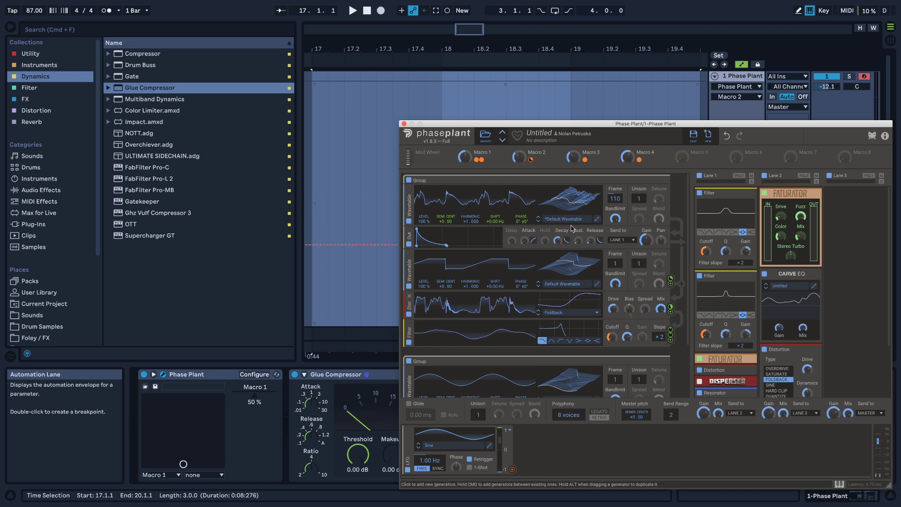
- Sweep Macros 2 and 3 while playing, lowering Macro 1 to 32 % and Macro 4 to 51 %
{"action": "mouse_move", "coordinate": [520, 160]}
{"action": "left_mouse_down"}
{"action": "mouse_move", "coordinate": [520, 137]}
{"action": "mouse_move", "coordinate": [519, 160]}
{"action": "left_mouse_up"}
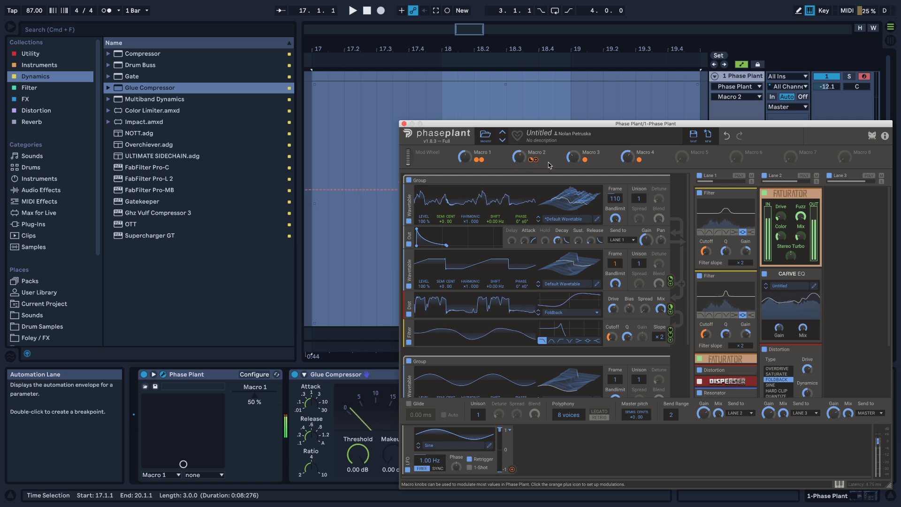
{"action": "mouse_move", "coordinate": [579, 158]}
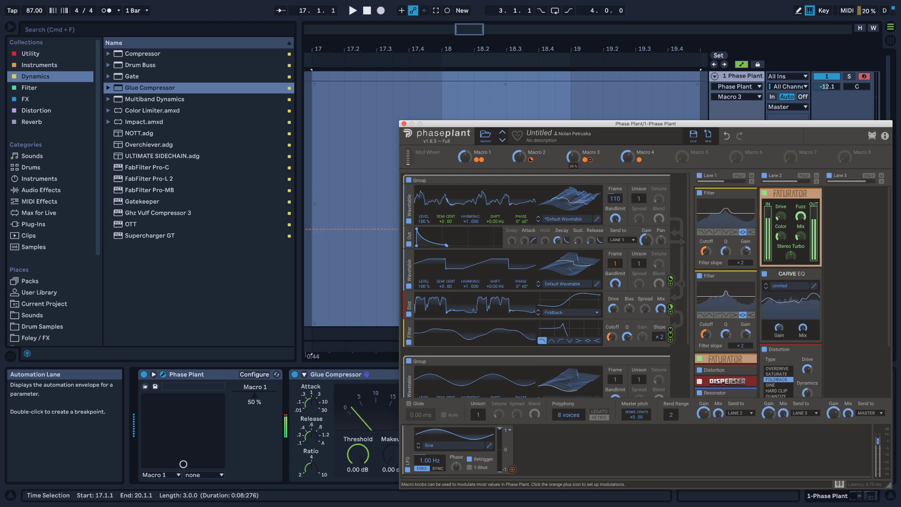
{"action": "left_click_drag", "start_coordinate": [578, 158], "coordinate": [579, 156]}
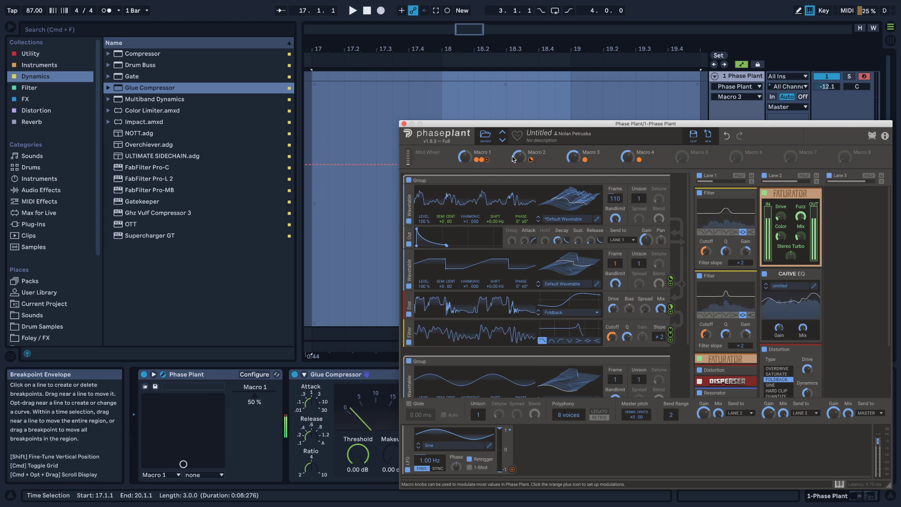
{"action": "left_click_drag", "start_coordinate": [519, 158], "coordinate": [467, 165]}
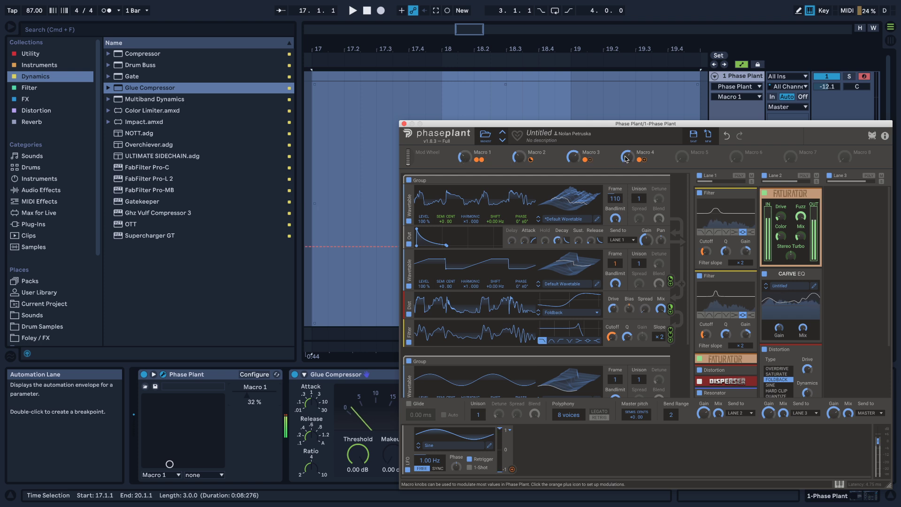
{"action": "left_click_drag", "start_coordinate": [628, 159], "coordinate": [628, 162]}
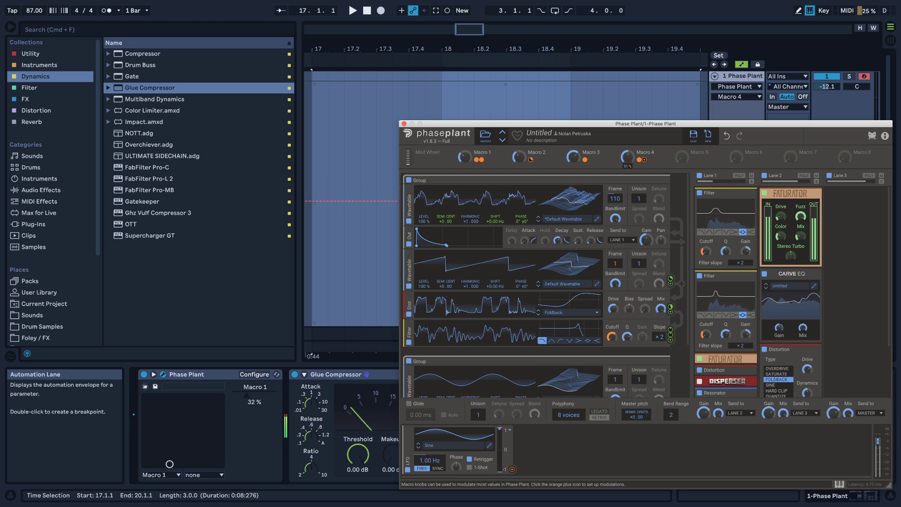
- Sweep Macros 2, 3 and 4 in combination while playing in different octaves to vary the distortion, filter and wavetable
{"action": "left_click_drag", "start_coordinate": [573, 157], "coordinate": [573, 167]}
{"action": "left_click_drag", "start_coordinate": [516, 157], "coordinate": [519, 143]}
{"action": "left_click_drag", "start_coordinate": [568, 157], "coordinate": [568, 160]}
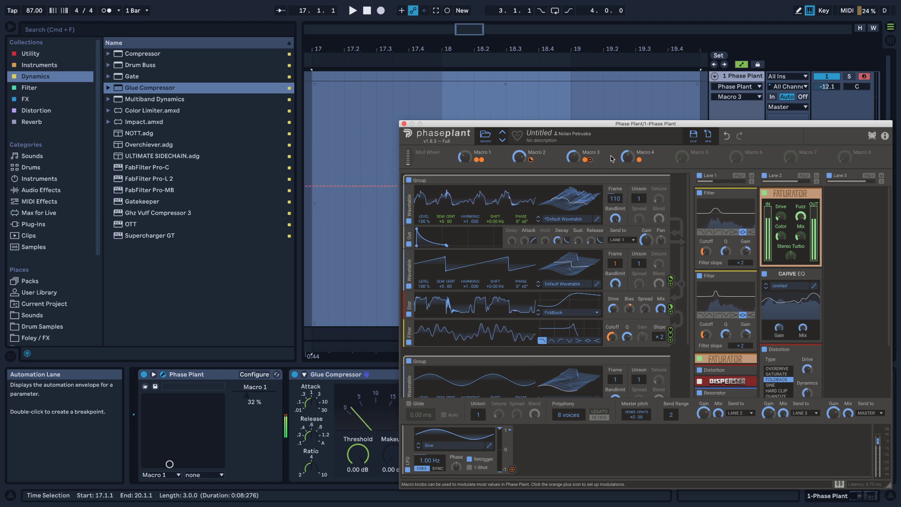
{"action": "mouse_move", "coordinate": [623, 156]}
{"action": "left_mouse_down"}
{"action": "mouse_move", "coordinate": [623, 165]}
{"action": "mouse_move", "coordinate": [628, 135]}
{"action": "mouse_move", "coordinate": [628, 153]}
{"action": "left_mouse_up"}
{"action": "key", "text": "z"}
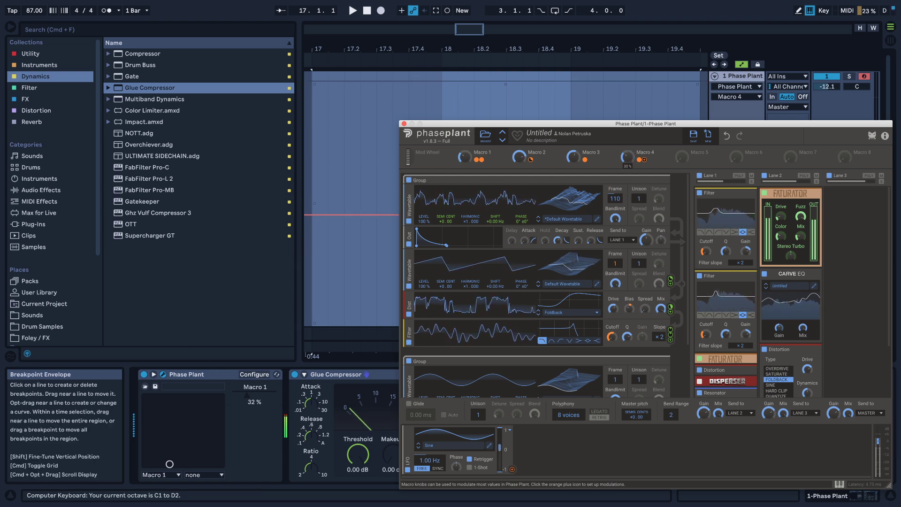
{"action": "left_click_drag", "start_coordinate": [574, 157], "coordinate": [574, 161]}
{"action": "left_click_drag", "start_coordinate": [519, 156], "coordinate": [520, 164]}
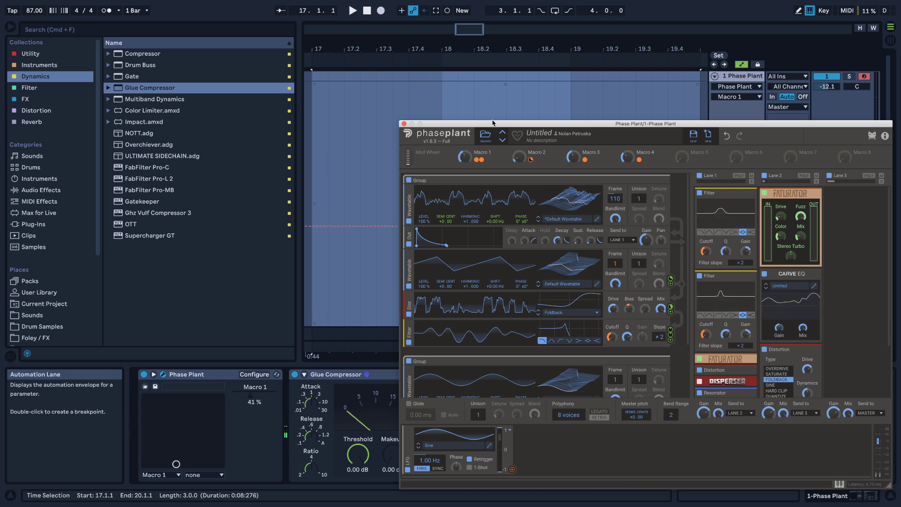
- Move the Phase Plant window clear of the Glue Compressor and look over the generator groups and lane effects
{"action": "left_click_drag", "start_coordinate": [492, 124], "coordinate": [365, 18]}
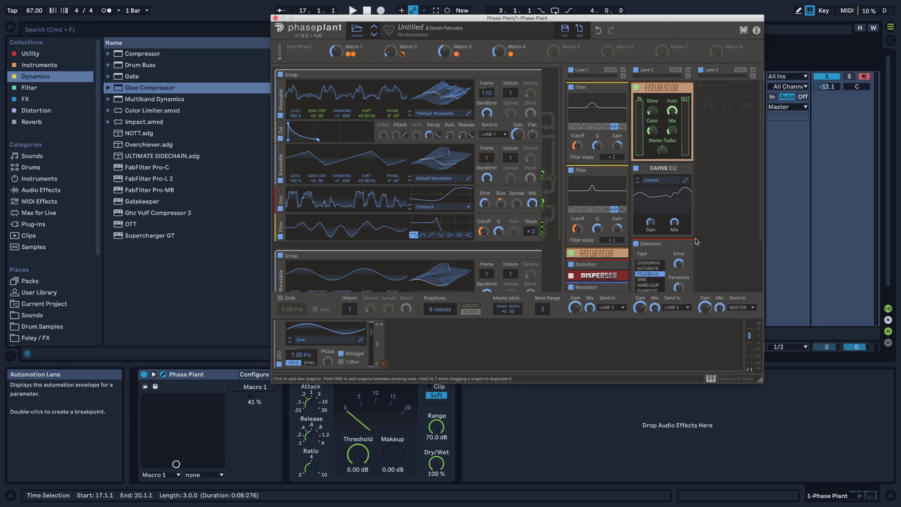
{"action": "scroll", "coordinate": [663, 236], "scroll_direction": "down", "scroll_amount": 3}
{"action": "scroll", "coordinate": [663, 237], "scroll_direction": "up", "scroll_amount": 3}
{"action": "scroll", "coordinate": [664, 234], "scroll_direction": "up", "scroll_amount": 1}
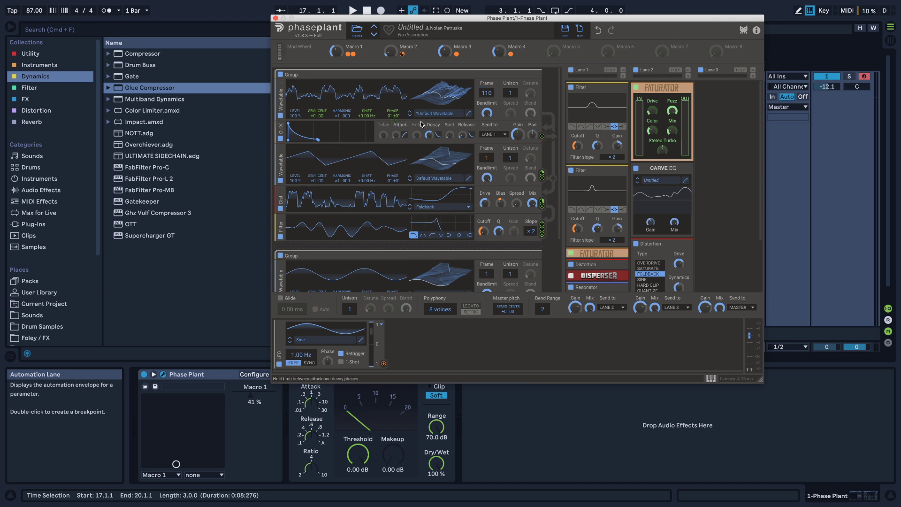
- Play a low note while sweeping Macros 2, 3 and 4, bringing Macro 1 to 44 %
{"action": "key", "text": "z"}
{"action": "key", "text": "a"}
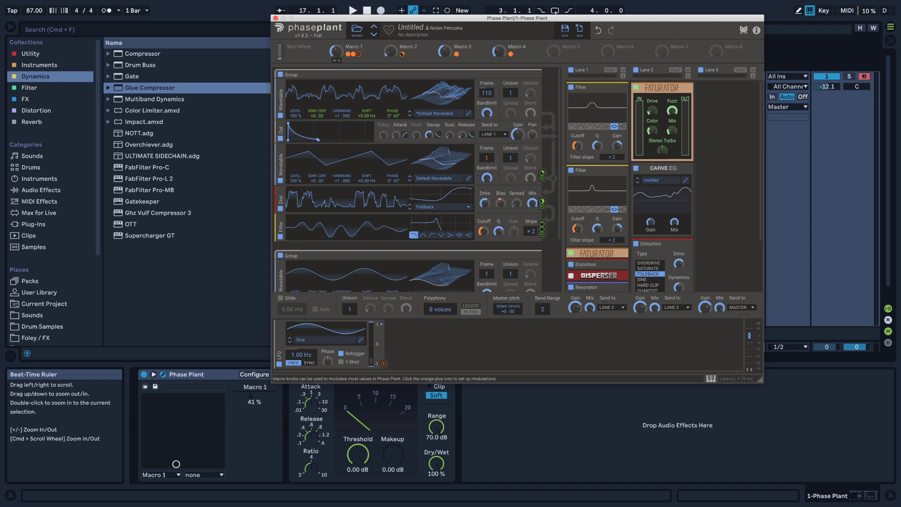
{"action": "left_click_drag", "start_coordinate": [336, 51], "coordinate": [336, 49]}
{"action": "left_click_drag", "start_coordinate": [391, 51], "coordinate": [391, 43]}
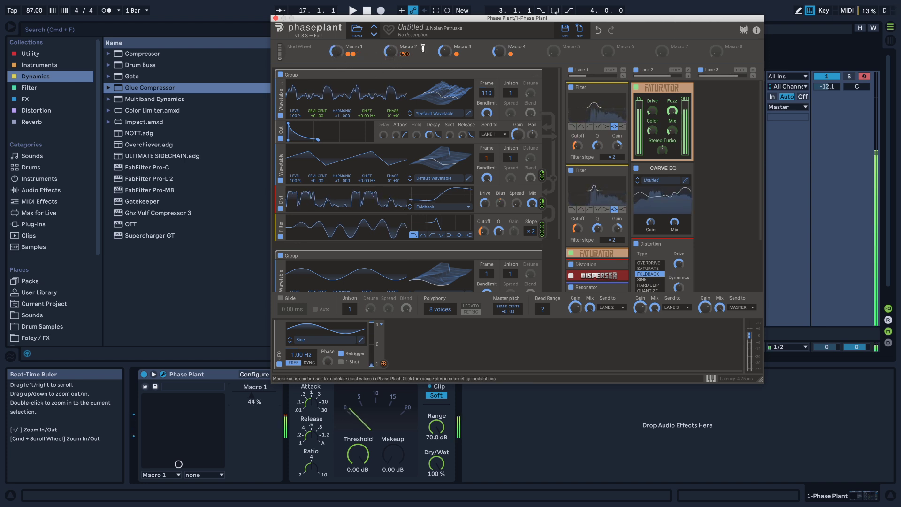
{"action": "left_click_drag", "start_coordinate": [444, 51], "coordinate": [444, 27]}
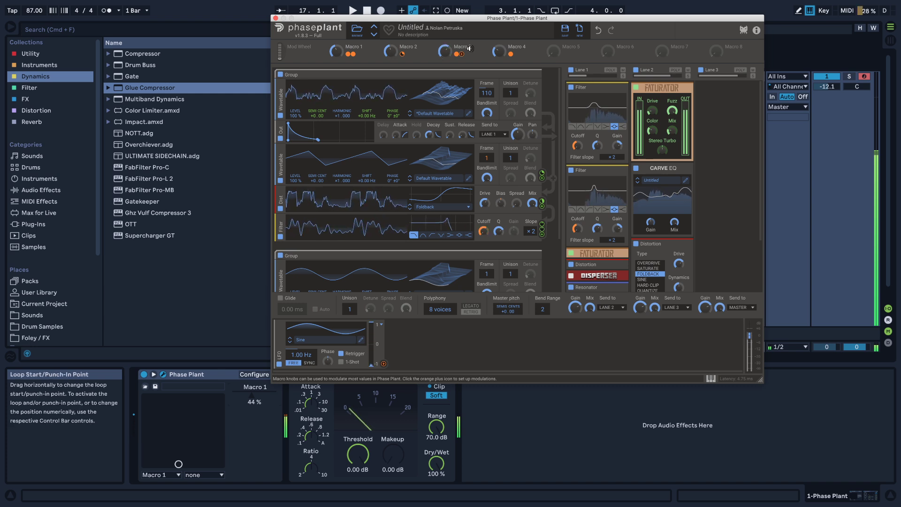
{"action": "left_click_drag", "start_coordinate": [498, 52], "coordinate": [499, 32]}
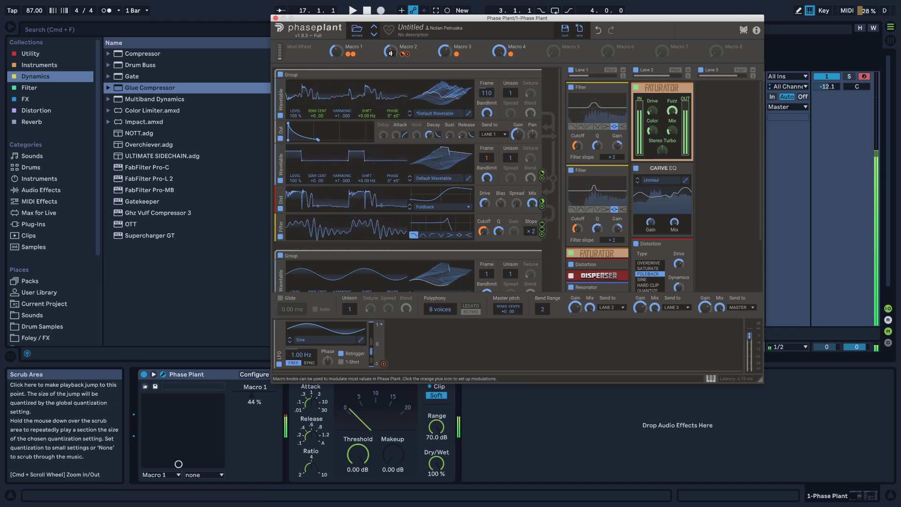
{"action": "left_click_drag", "start_coordinate": [390, 54], "coordinate": [390, 44]}
{"action": "left_click_drag", "start_coordinate": [445, 50], "coordinate": [445, 56]}
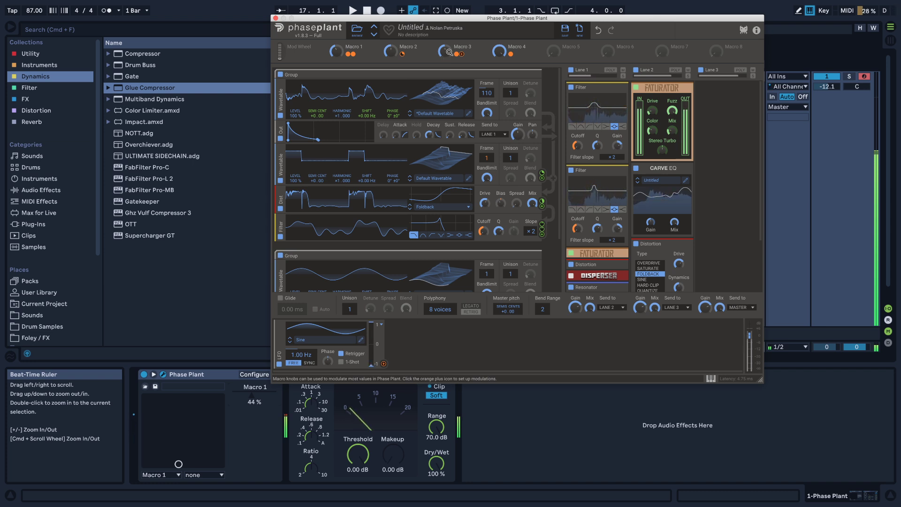
- Sweep Macro 1 with its knob and the device's XY pad while playing, bringing it to 61 %
{"action": "mouse_move", "coordinate": [336, 51]}
{"action": "left_mouse_down"}
{"action": "mouse_move", "coordinate": [330, 87]}
{"action": "mouse_move", "coordinate": [330, 61]}
{"action": "left_mouse_up"}
{"action": "left_click_drag", "start_coordinate": [152, 464], "coordinate": [198, 465]}
{"action": "left_click_drag", "start_coordinate": [336, 51], "coordinate": [336, 64]}
{"action": "key", "text": "z"}
{"action": "left_click_drag", "start_coordinate": [171, 464], "coordinate": [195, 464]}
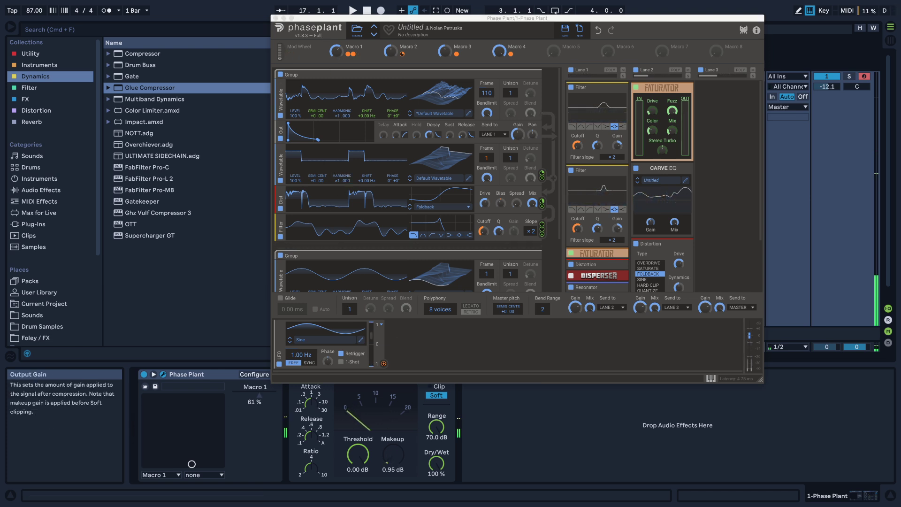
- Set the Glue Compressor's Makeup to 1.59 dB and Threshold to -2.22 dB, and lower Macro 1 to 11 %
{"action": "mouse_move", "coordinate": [393, 453]}
{"action": "left_mouse_down"}
{"action": "mouse_move", "coordinate": [392, 425]}
{"action": "mouse_move", "coordinate": [392, 447]}
{"action": "mouse_move", "coordinate": [358, 466]}
{"action": "mouse_move", "coordinate": [357, 477]}
{"action": "mouse_move", "coordinate": [358, 457]}
{"action": "mouse_move", "coordinate": [391, 462]}
{"action": "left_mouse_up"}
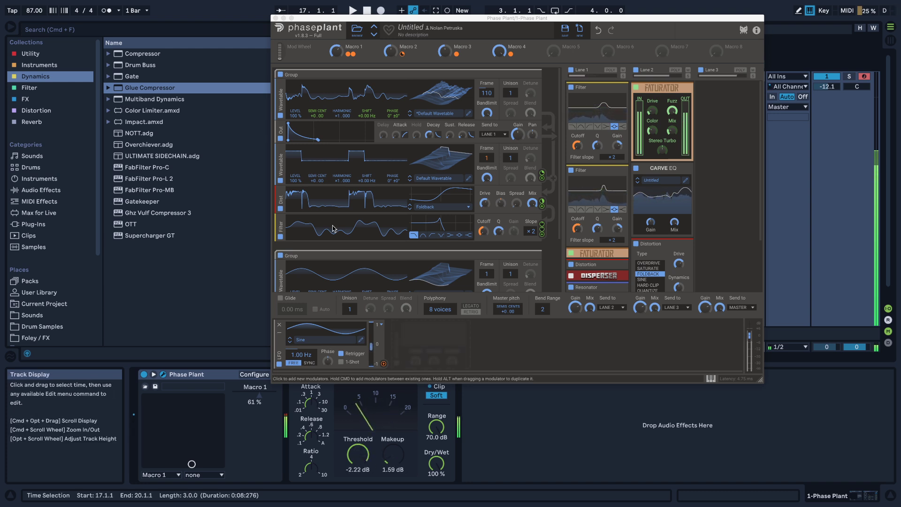
{"action": "left_click_drag", "start_coordinate": [336, 51], "coordinate": [336, 70]}
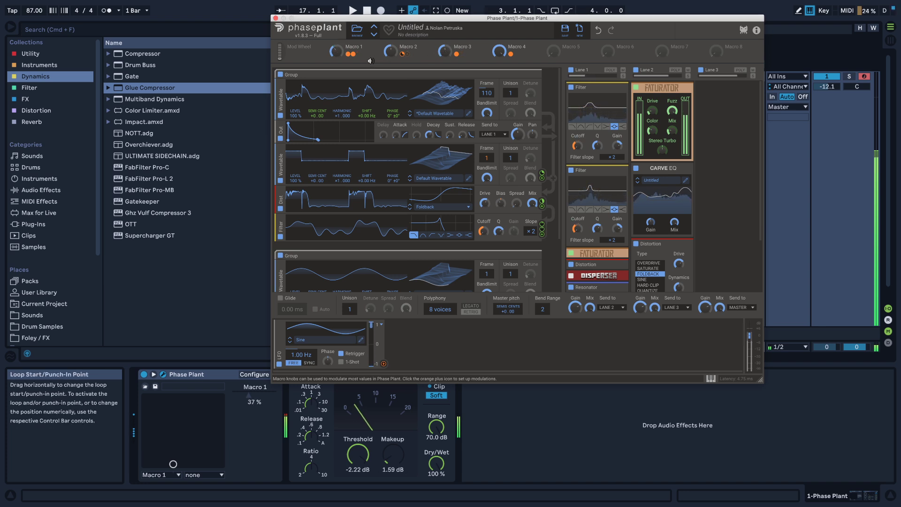
{"action": "left_click_drag", "start_coordinate": [336, 51], "coordinate": [337, 71]}
- Reposition the Phase Plant window and reshape the LFO's sine into a custom curve with a steep drop
{"action": "mouse_move", "coordinate": [318, 22]}
{"action": "left_mouse_down"}
{"action": "mouse_move", "coordinate": [256, 48]}
{"action": "mouse_move", "coordinate": [283, 92]}
{"action": "mouse_move", "coordinate": [213, 34]}
{"action": "mouse_move", "coordinate": [324, 11]}
{"action": "left_mouse_up"}
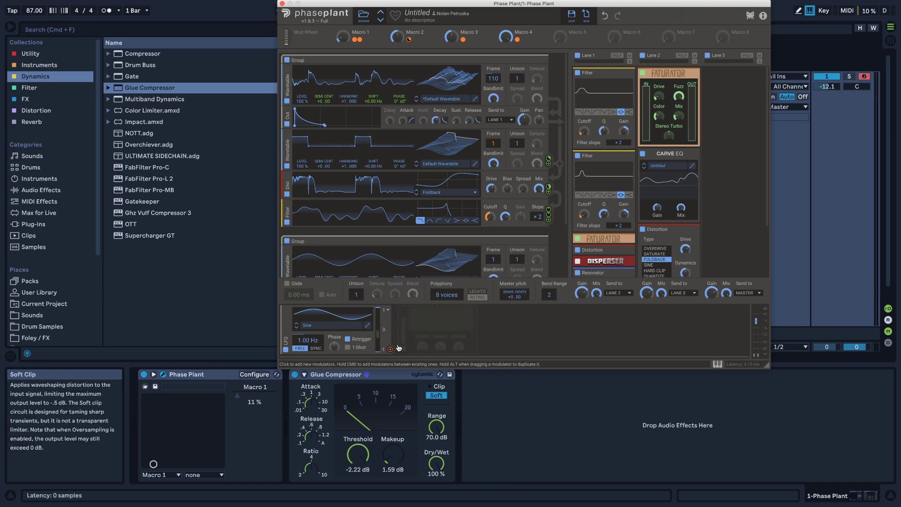
{"action": "left_click", "coordinate": [368, 323]}
{"action": "left_click_drag", "start_coordinate": [348, 225], "coordinate": [316, 208]}
{"action": "left_click_drag", "start_coordinate": [410, 285], "coordinate": [407, 296]}
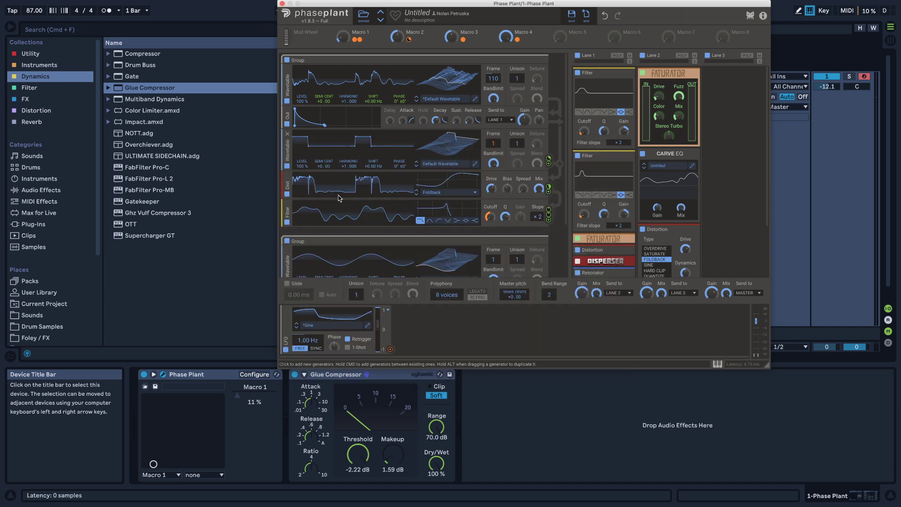
- Set the global unison to 2 voices and raise its stereo Spread
{"action": "left_click", "coordinate": [291, 145]}
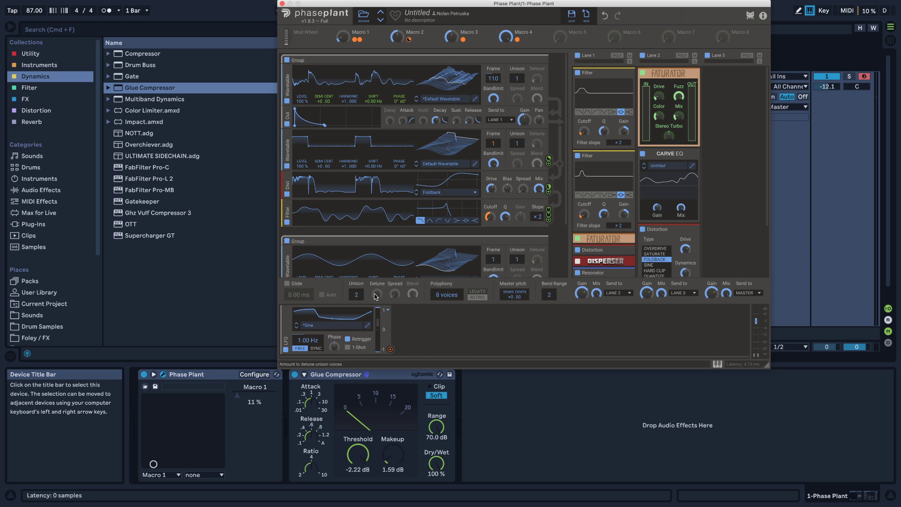
{"action": "left_click_drag", "start_coordinate": [395, 295], "coordinate": [394, 287]}
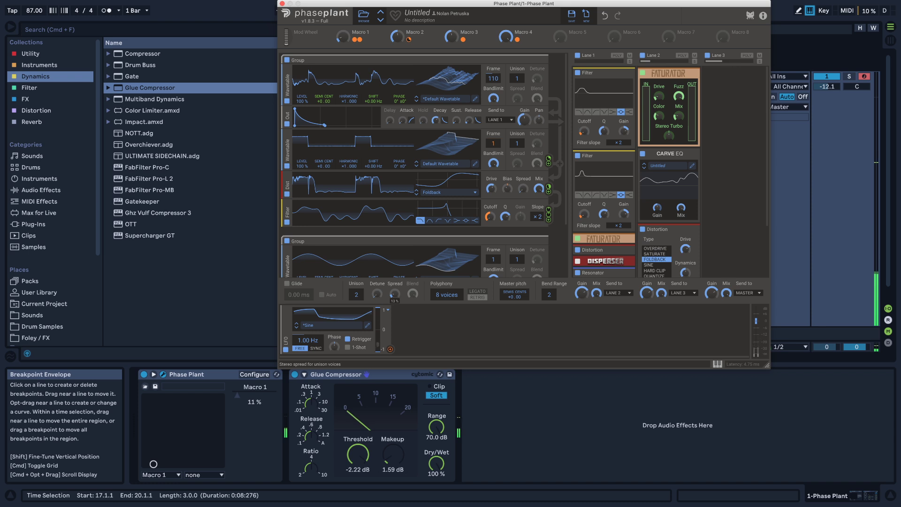
- Turn up Macro 2 and bring Macro 1 to 46 % while playing notes
{"action": "left_click_drag", "start_coordinate": [397, 37], "coordinate": [397, 30]}
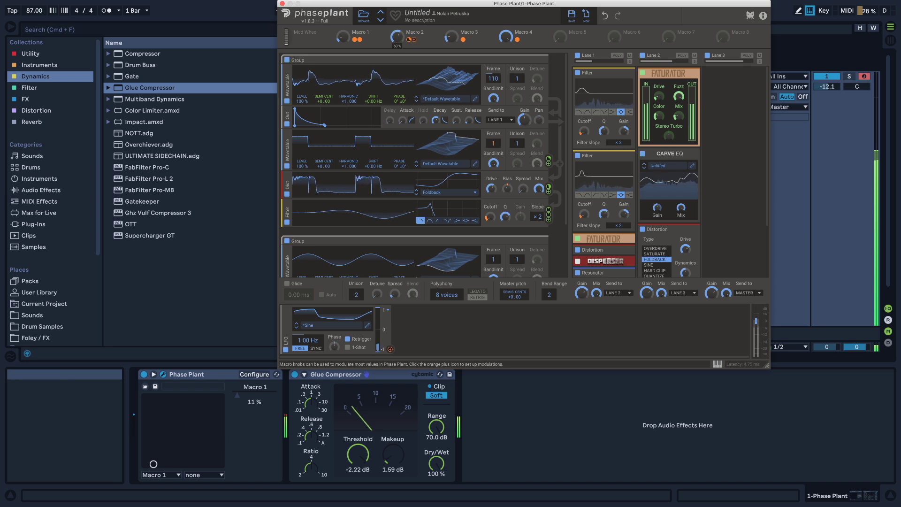
{"action": "left_click_drag", "start_coordinate": [342, 36], "coordinate": [343, 28]}
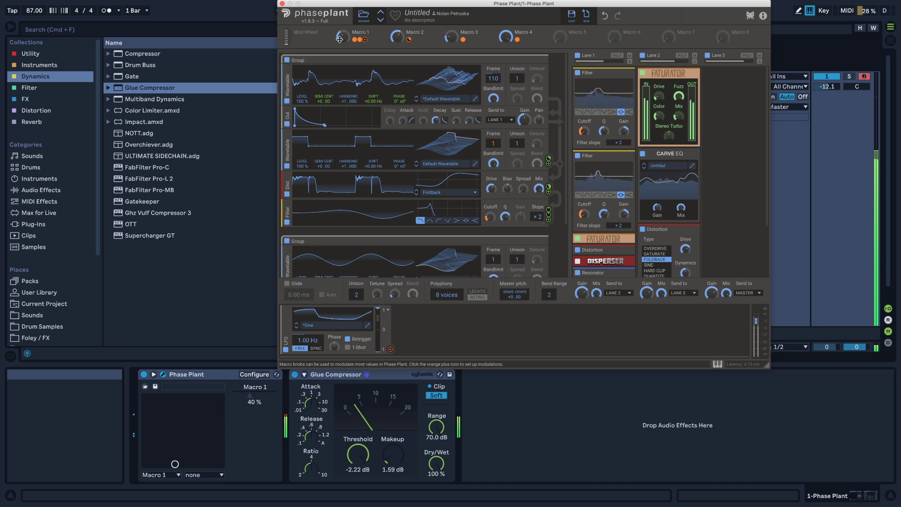
{"action": "left_click_drag", "start_coordinate": [336, 43], "coordinate": [336, 40]}
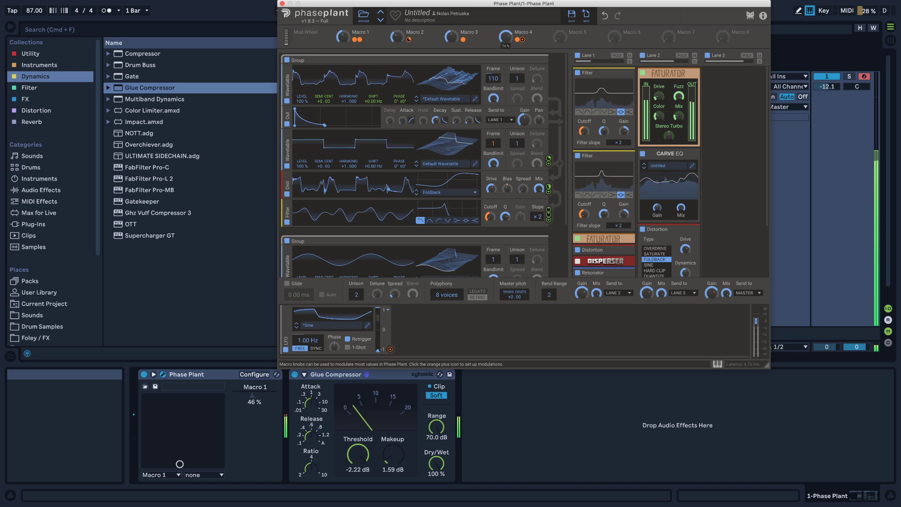
- Expand the Ring Mod at the end of Lane 1 and adjust its Bias and Freq. while playing
{"action": "scroll", "coordinate": [632, 229], "scroll_direction": "down", "scroll_amount": 3}
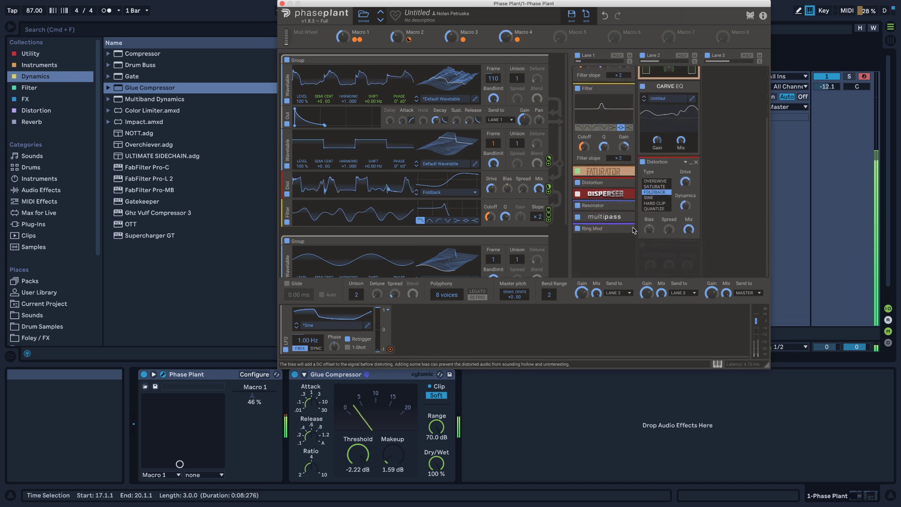
{"action": "scroll", "coordinate": [644, 183], "scroll_direction": "up", "scroll_amount": 2}
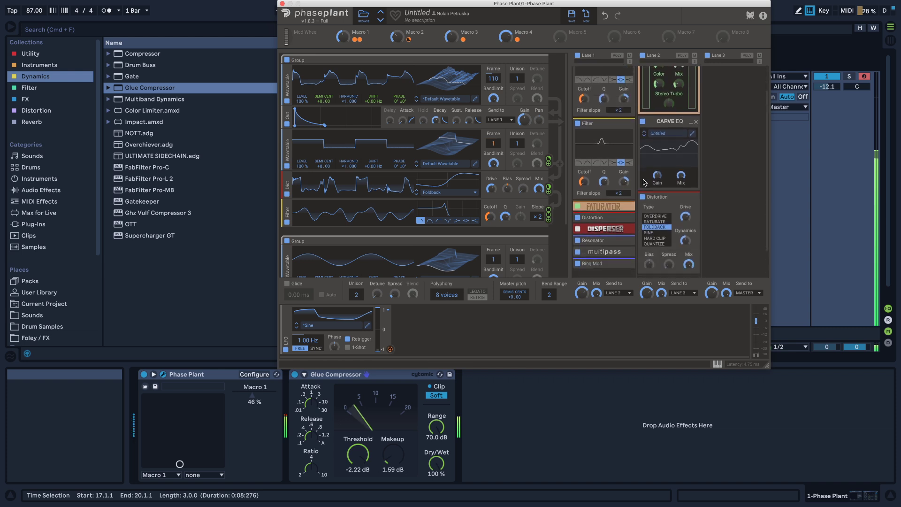
{"action": "scroll", "coordinate": [643, 182], "scroll_direction": "down", "scroll_amount": 2}
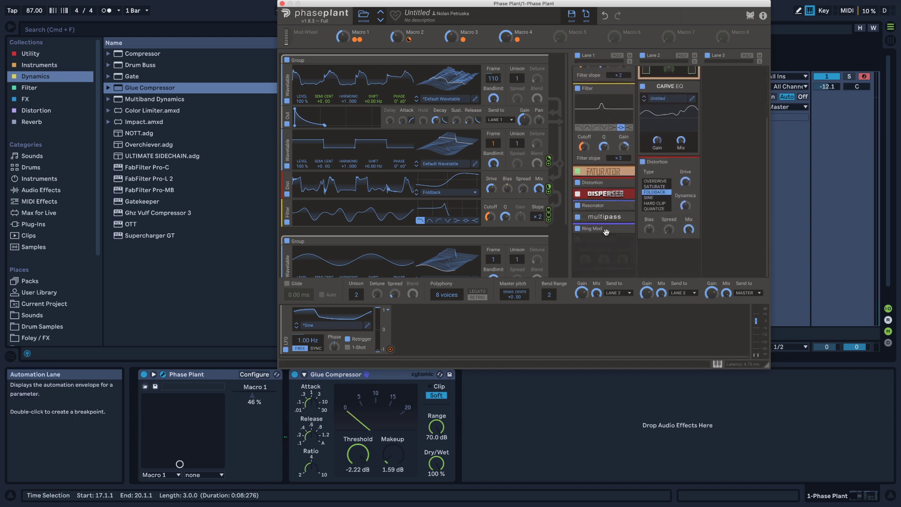
{"action": "left_click", "coordinate": [627, 231]}
{"action": "scroll", "coordinate": [625, 250], "scroll_direction": "down", "scroll_amount": 2}
{"action": "scroll", "coordinate": [624, 250], "scroll_direction": "down", "scroll_amount": 4}
{"action": "mouse_move", "coordinate": [584, 195]}
{"action": "left_mouse_down"}
{"action": "mouse_move", "coordinate": [584, 167]}
{"action": "mouse_move", "coordinate": [584, 187]}
{"action": "left_mouse_up"}
{"action": "mouse_move", "coordinate": [584, 217]}
{"action": "left_mouse_down"}
{"action": "mouse_move", "coordinate": [584, 186]}
{"action": "mouse_move", "coordinate": [584, 217]}
{"action": "left_mouse_up"}
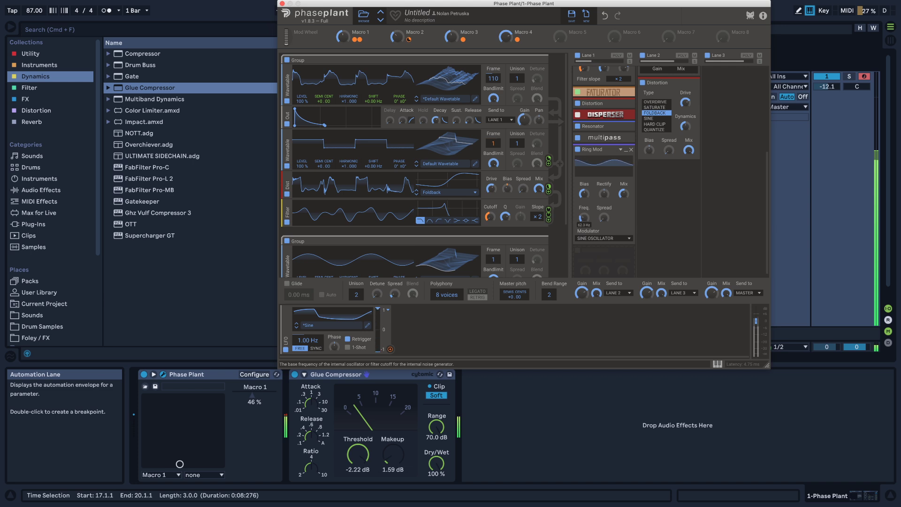
- Turn down Macros 4 and 3 and lower Macro 1 to 27 % while playing
{"action": "left_click_drag", "start_coordinate": [506, 36], "coordinate": [506, 52]}
{"action": "left_click_drag", "start_coordinate": [447, 38], "coordinate": [448, 50]}
{"action": "left_click_drag", "start_coordinate": [343, 38], "coordinate": [343, 46]}
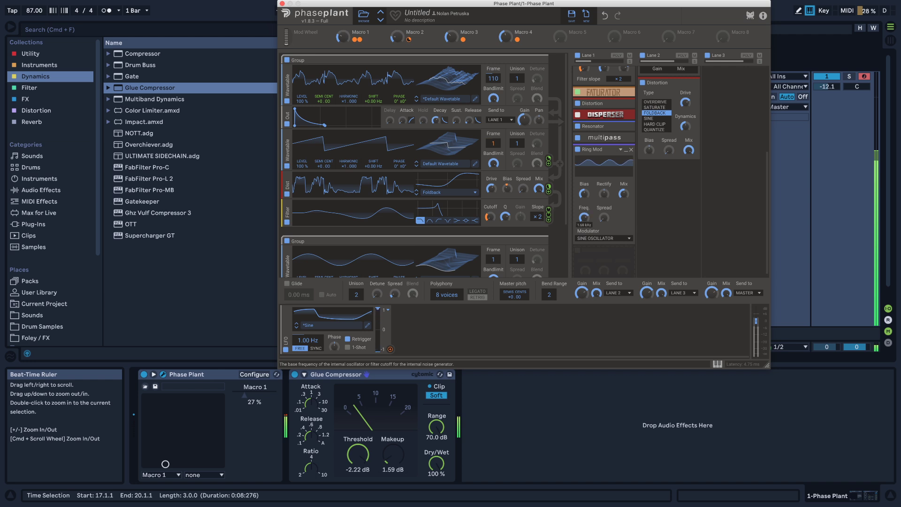
- Set the Ring Mod frequency to 40.8 Hz, assign Macro 5 to it and try out the macro
{"action": "left_click_drag", "start_coordinate": [584, 218], "coordinate": [584, 242]}
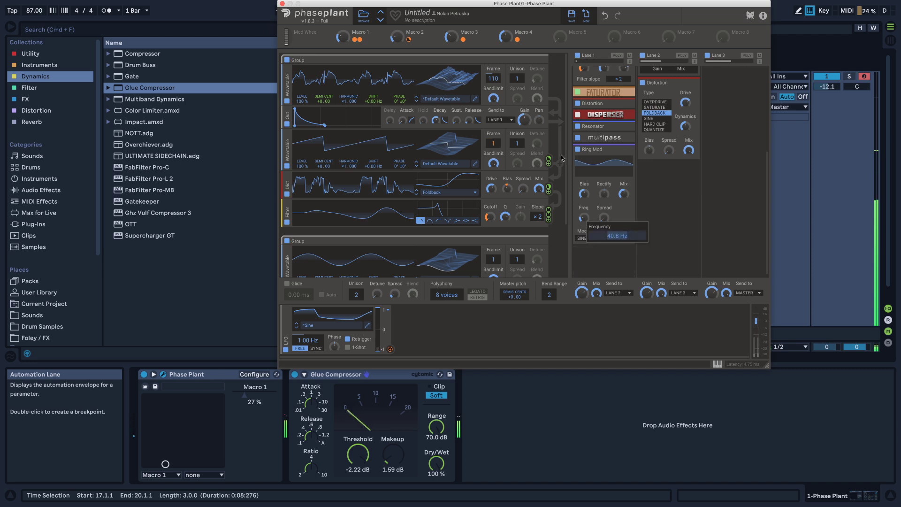
{"action": "left_click_drag", "start_coordinate": [571, 39], "coordinate": [585, 227]}
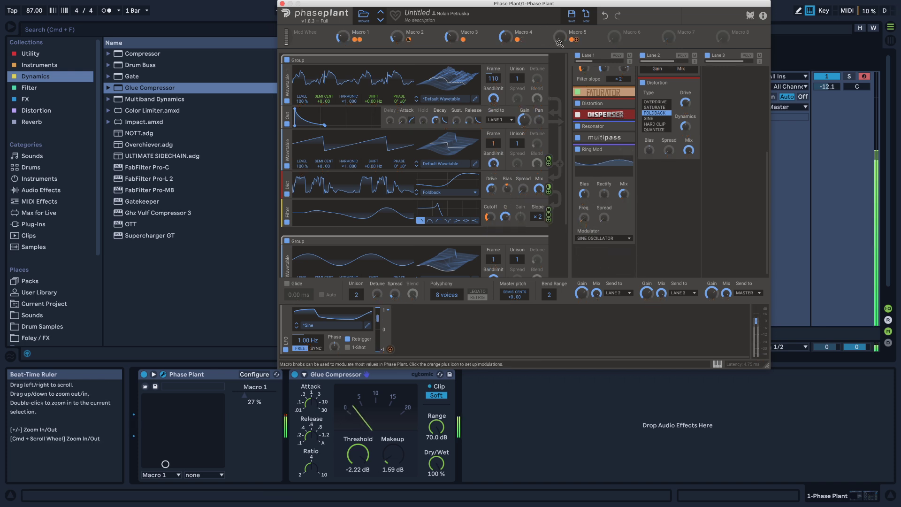
{"action": "left_click_drag", "start_coordinate": [561, 46], "coordinate": [518, 24]}
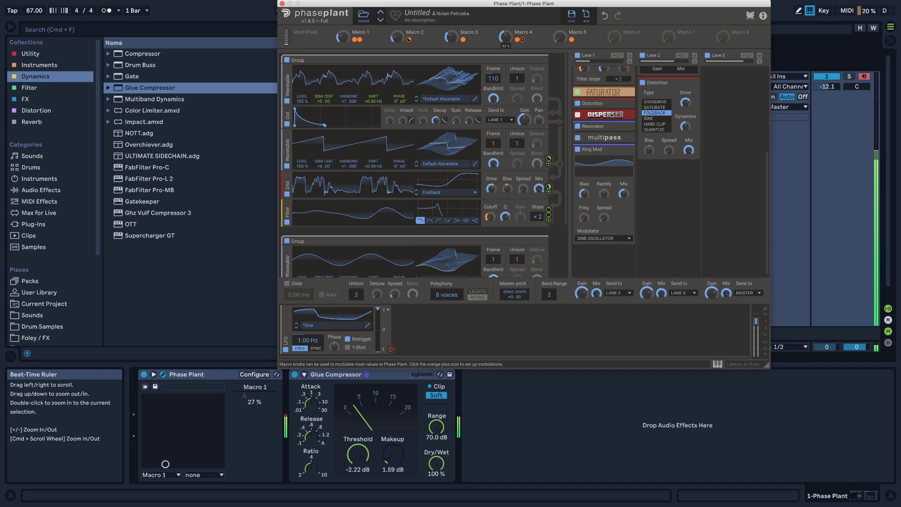
- Adjust Macros 2 and 3, bring Macro 1 to 37 % and sweep Macro 5 to vary the ring modulation
{"action": "left_click_drag", "start_coordinate": [446, 43], "coordinate": [397, 50]}
{"action": "left_click_drag", "start_coordinate": [339, 41], "coordinate": [339, 37]}
{"action": "mouse_move", "coordinate": [557, 34]}
{"action": "left_mouse_down"}
{"action": "mouse_move", "coordinate": [557, 10]}
{"action": "mouse_move", "coordinate": [559, 37]}
{"action": "left_mouse_up"}
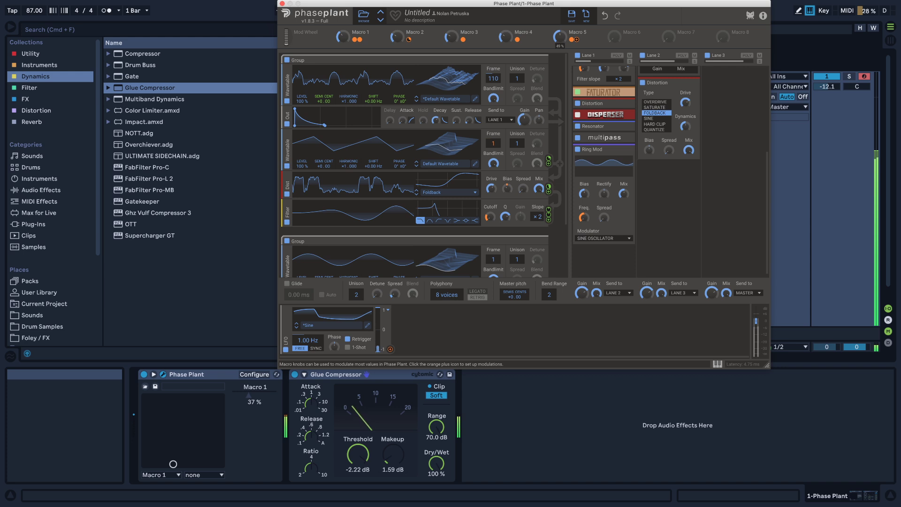
{"action": "left_click_drag", "start_coordinate": [560, 37], "coordinate": [560, 36]}
{"action": "left_click_drag", "start_coordinate": [560, 37], "coordinate": [558, 38]}
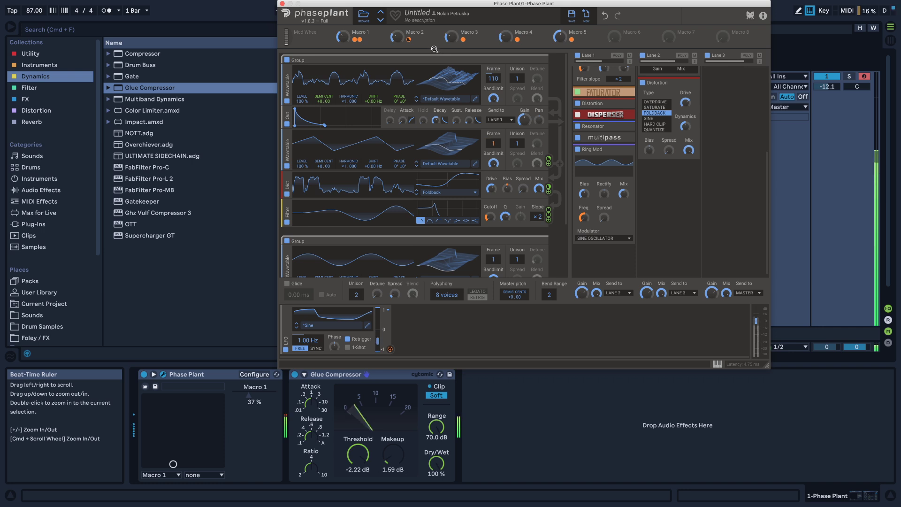
- Sweep Macros 2, 3, 4 and 5 while playing in a low octave, and reposition the Phase Plant window
{"action": "left_click_drag", "start_coordinate": [451, 37], "coordinate": [451, 29]}
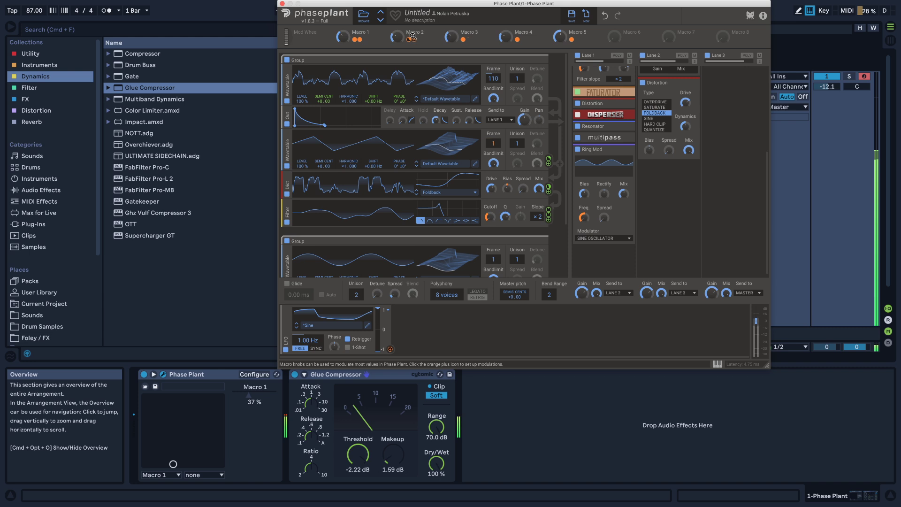
{"action": "mouse_move", "coordinate": [397, 36]}
{"action": "left_mouse_down"}
{"action": "mouse_move", "coordinate": [397, 18]}
{"action": "mouse_move", "coordinate": [397, 49]}
{"action": "left_mouse_up"}
{"action": "mouse_move", "coordinate": [506, 37]}
{"action": "left_mouse_down"}
{"action": "mouse_move", "coordinate": [505, 29]}
{"action": "mouse_move", "coordinate": [505, 42]}
{"action": "left_mouse_up"}
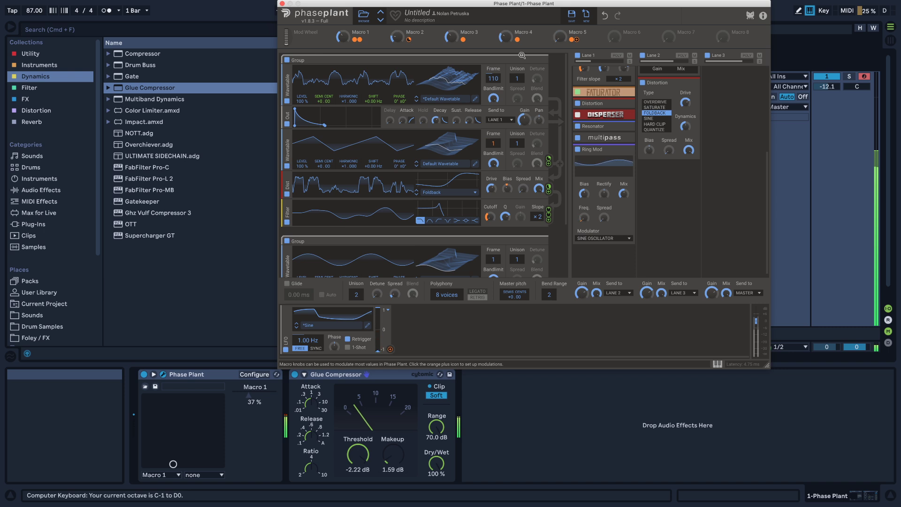
{"action": "mouse_move", "coordinate": [396, 38]}
{"action": "left_mouse_down"}
{"action": "mouse_move", "coordinate": [396, 25]}
{"action": "mouse_move", "coordinate": [397, 40]}
{"action": "left_mouse_up"}
{"action": "left_click_drag", "start_coordinate": [560, 38], "coordinate": [549, 44]}
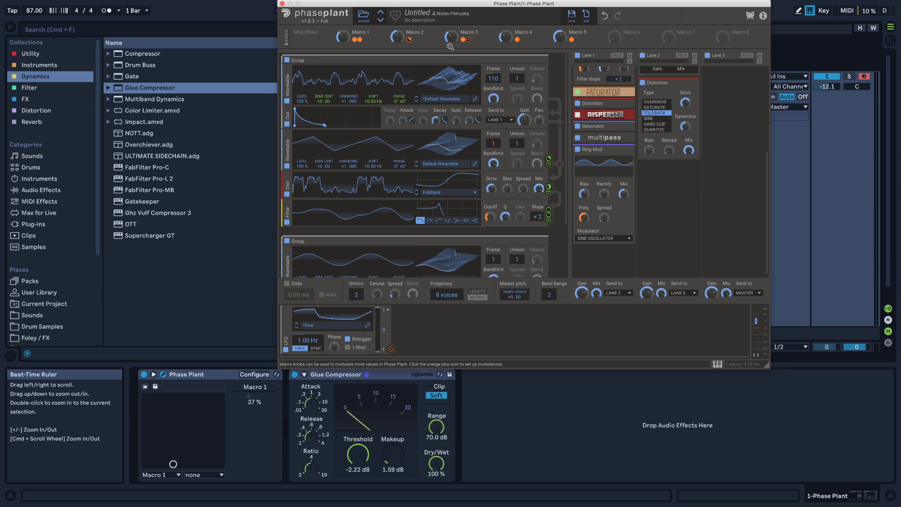
{"action": "mouse_move", "coordinate": [382, 4]}
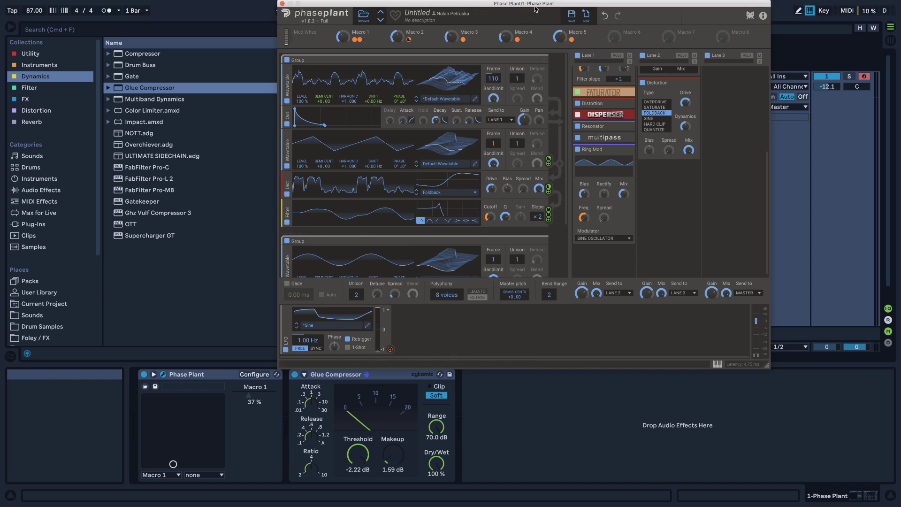
{"action": "left_click_drag", "start_coordinate": [534, 8], "coordinate": [494, 24]}
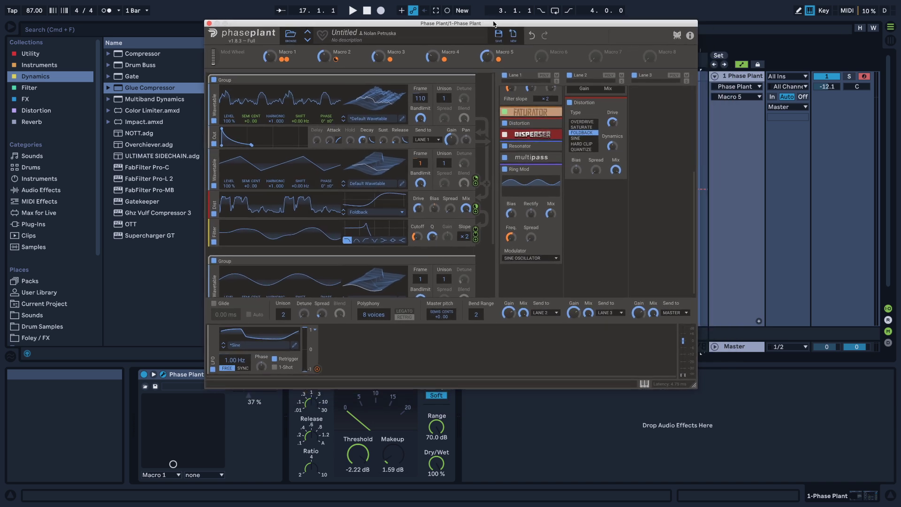